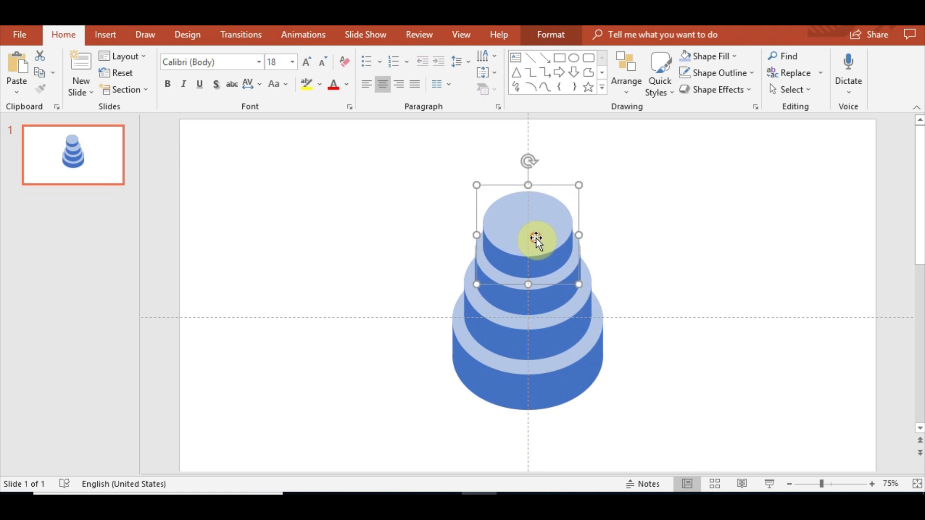
Select the cake's top tier and nudge it slightly upward.
left_click(690, 343)
left_click(555, 307)
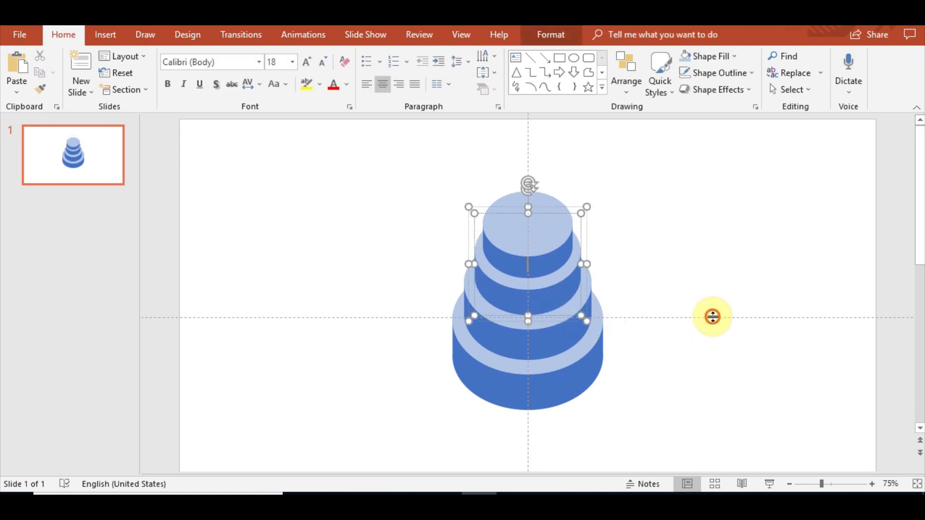
left_click(741, 293)
left_click_drag(537, 243, 537, 242)
left_click(730, 331)
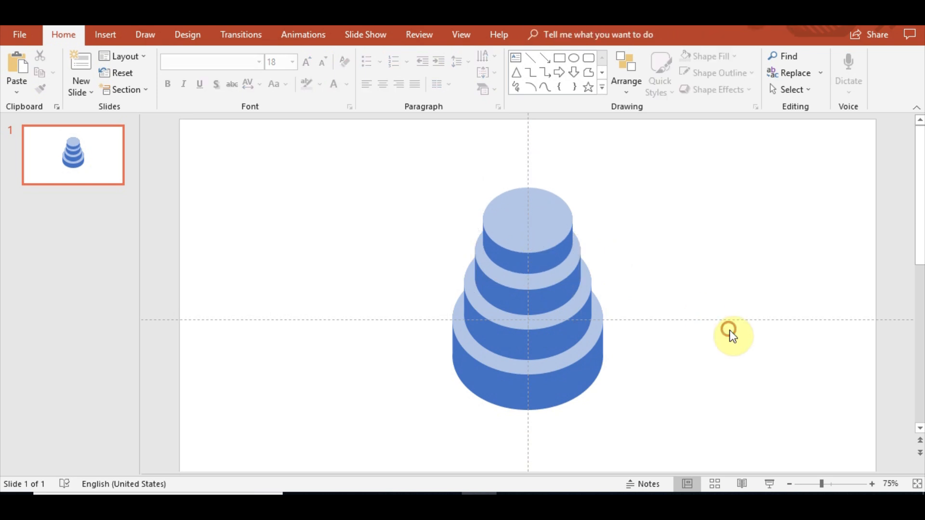
Resize and reposition the top tier so it sits centered on the tier below.
scroll(625, 356, "up", 10)
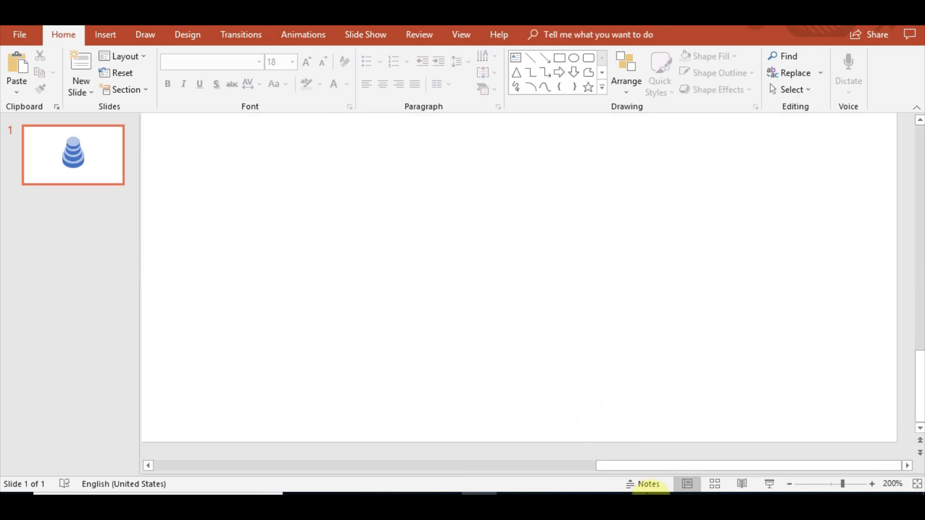
left_click_drag(651, 467, 565, 453)
left_click_drag(622, 464, 498, 464)
scroll(634, 351, "up", 5)
scroll(637, 353, "up", 3)
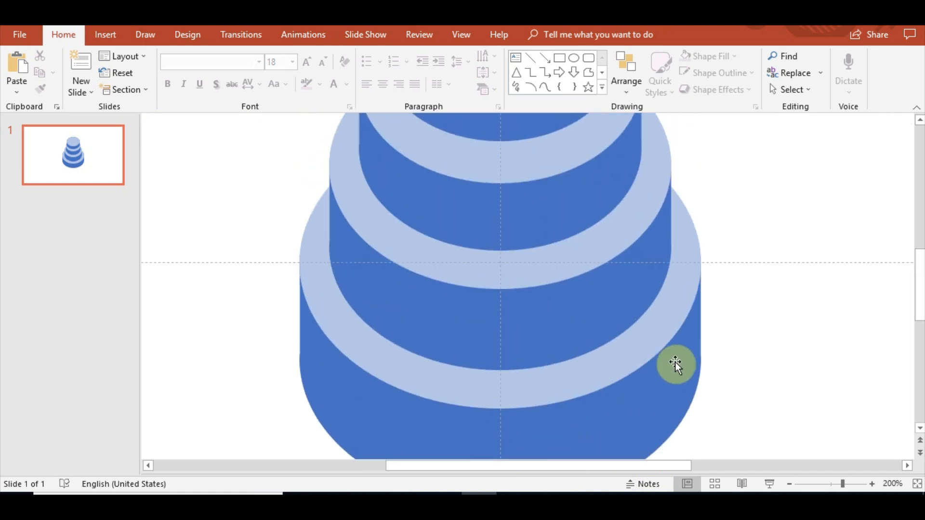
scroll(801, 323, "down", 7)
scroll(782, 319, "down", 4)
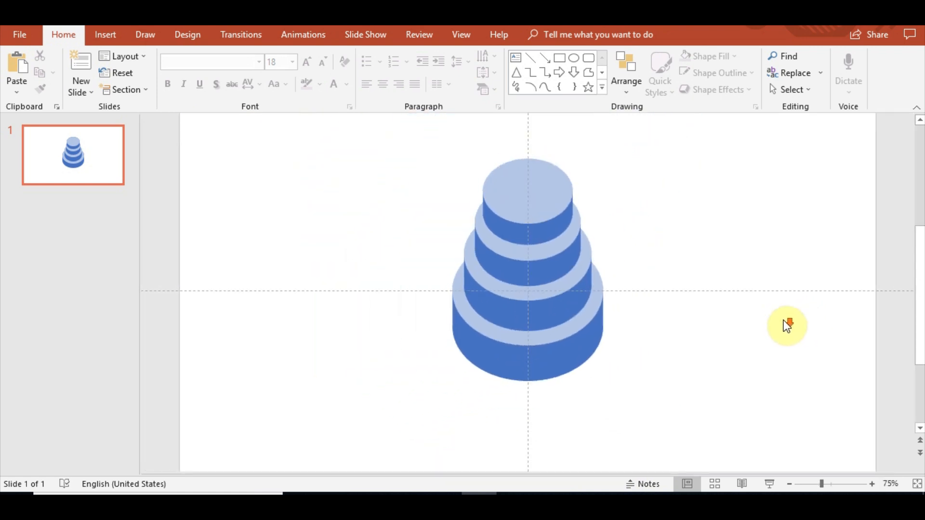
left_click(525, 232)
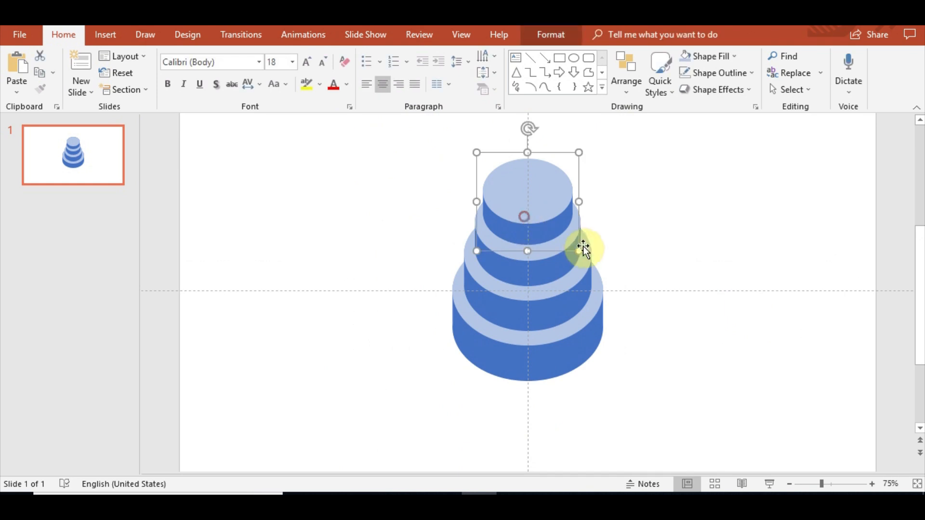
left_click_drag(581, 251, 561, 240)
left_click_drag(528, 198, 528, 208)
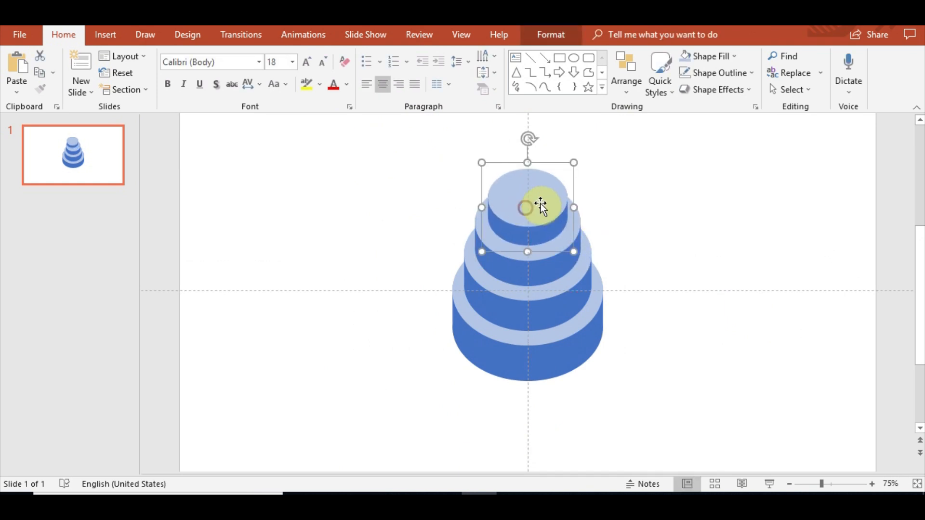
left_click_drag(573, 161, 573, 159)
left_click_drag(553, 194, 548, 198)
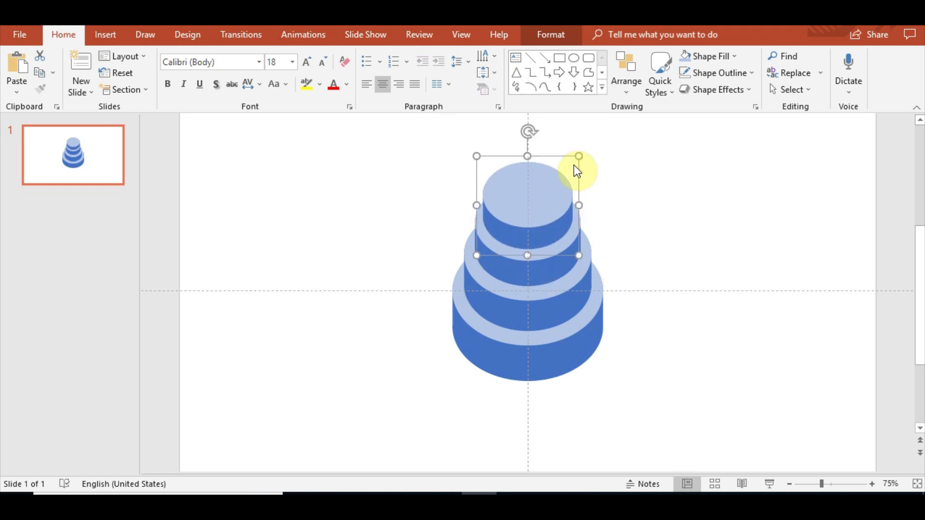
left_click_drag(578, 155, 570, 166)
left_click_drag(535, 208, 541, 205)
left_click(734, 303)
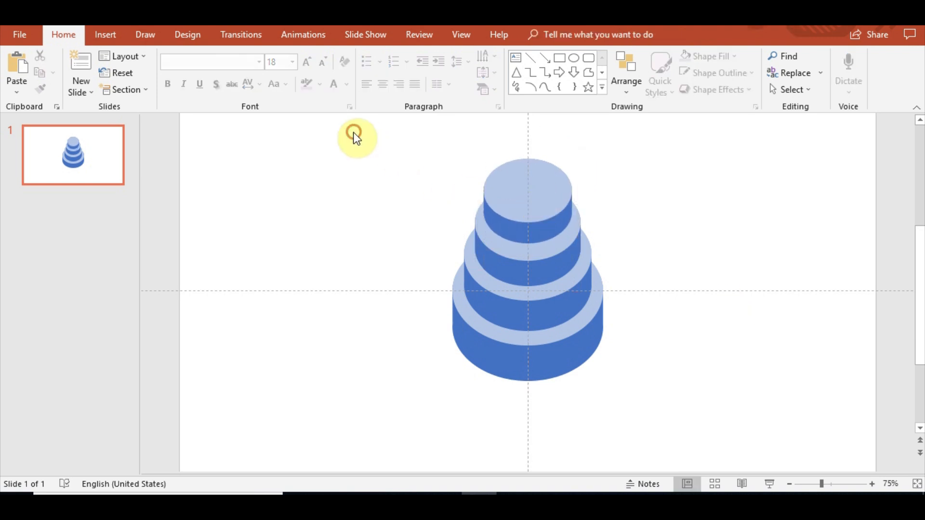
Select all cake tiers and move the whole cake slightly downward on the slide.
left_click_drag(354, 132, 749, 460)
left_click_drag(533, 356, 537, 380)
left_click(678, 377)
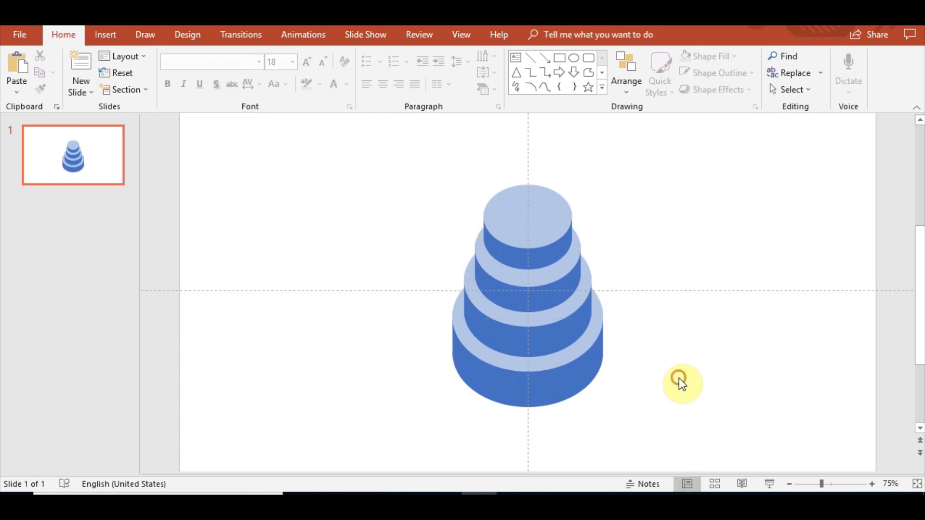
Move the color palette strip up closer beneath the slide.
scroll(679, 377, "down", 2)
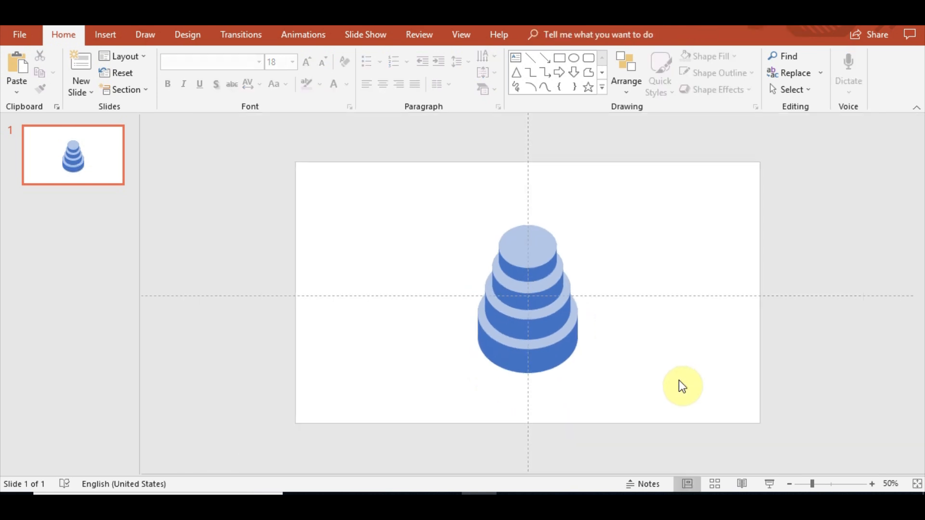
scroll(680, 381, "up", 2)
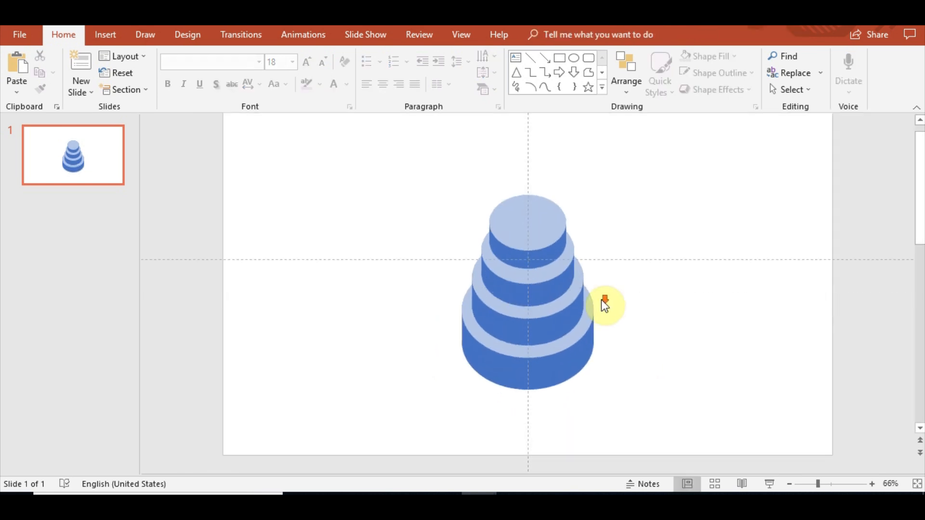
scroll(605, 332, "down", 4)
left_click(574, 446)
left_click_drag(574, 445, 719, 353)
scroll(698, 345, "up", 3)
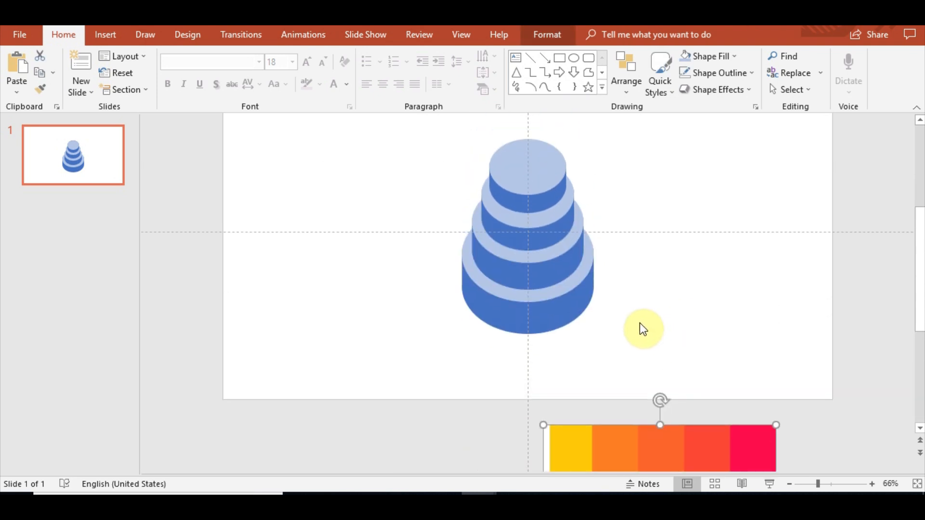
Fill the bottom tier's top face with the pink palette swatch using the Eyedropper.
left_click(561, 311)
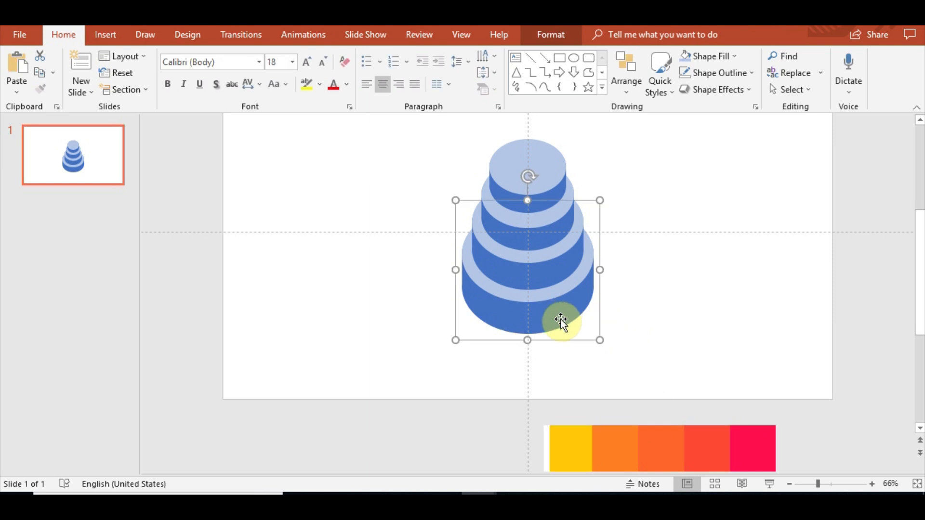
left_click(546, 296)
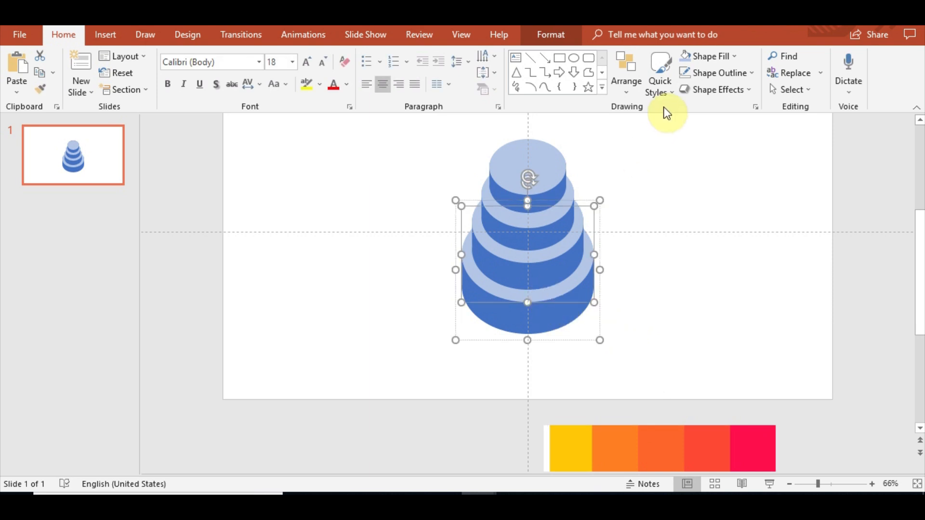
left_click(557, 36)
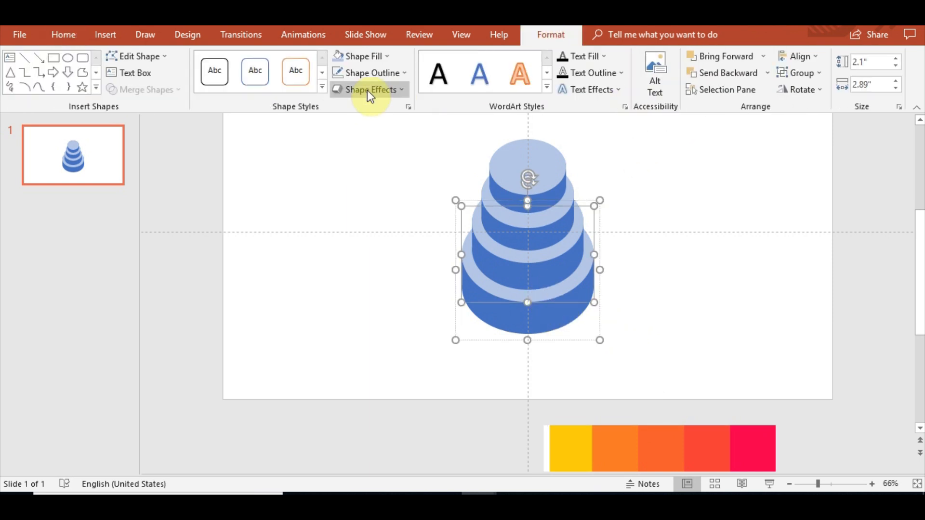
left_click(378, 56)
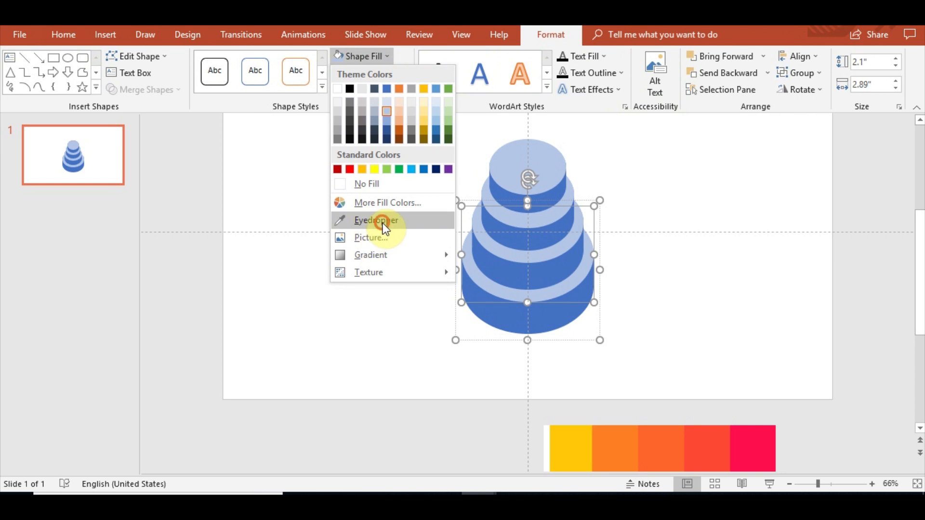
left_click(379, 220)
left_click(756, 446)
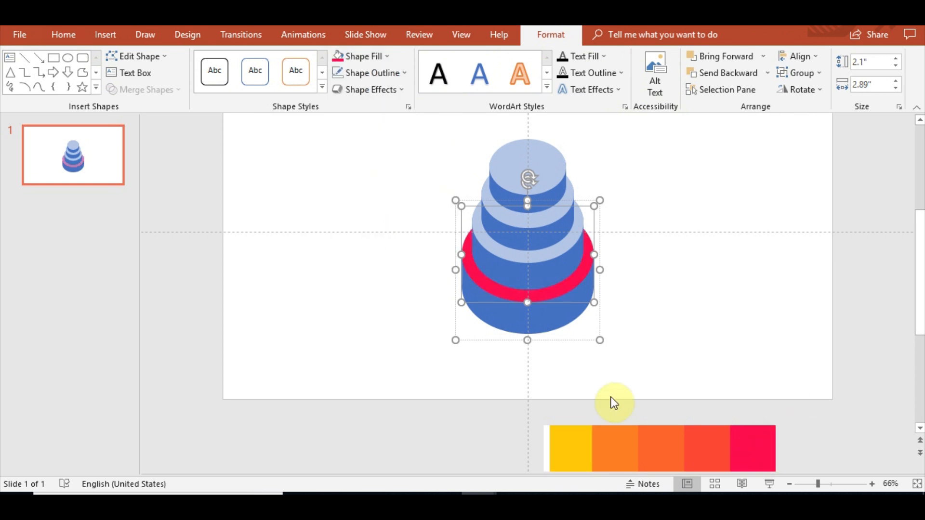
Fill the bottom tier's side with a darker shade of the pink through custom fill colors.
left_click(565, 323)
left_click(335, 56)
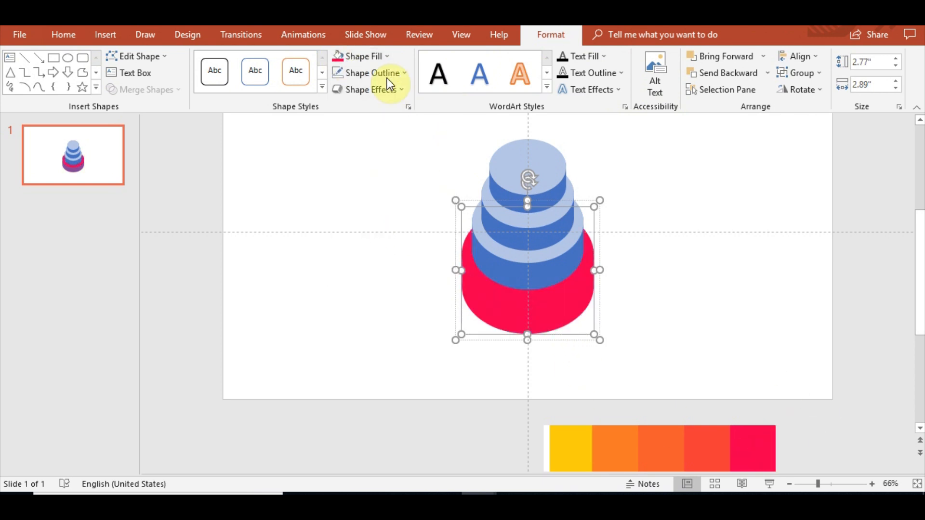
left_click(377, 51)
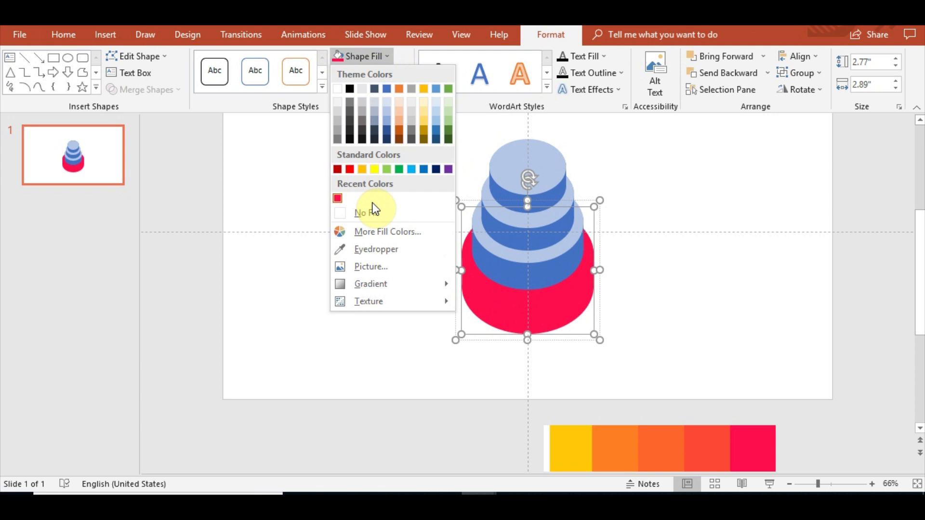
left_click(377, 235)
left_click_drag(505, 205, 505, 215)
left_click(542, 122)
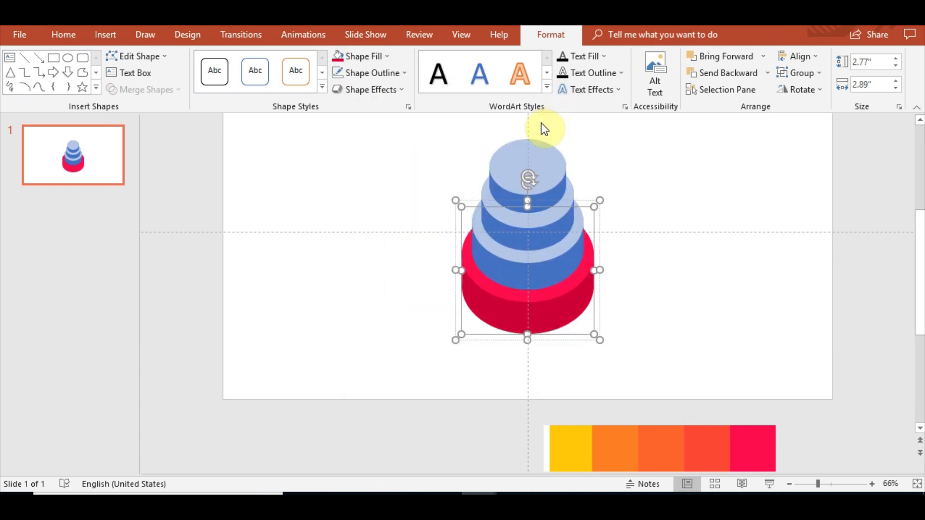
Fill the second tier's top face with the red-orange palette swatch using the Eyedropper.
left_click(749, 354)
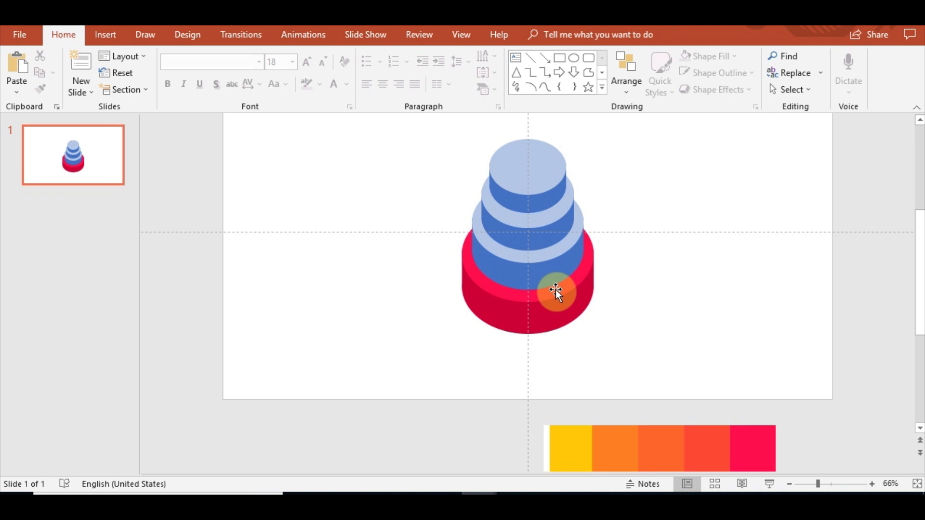
left_click(509, 254)
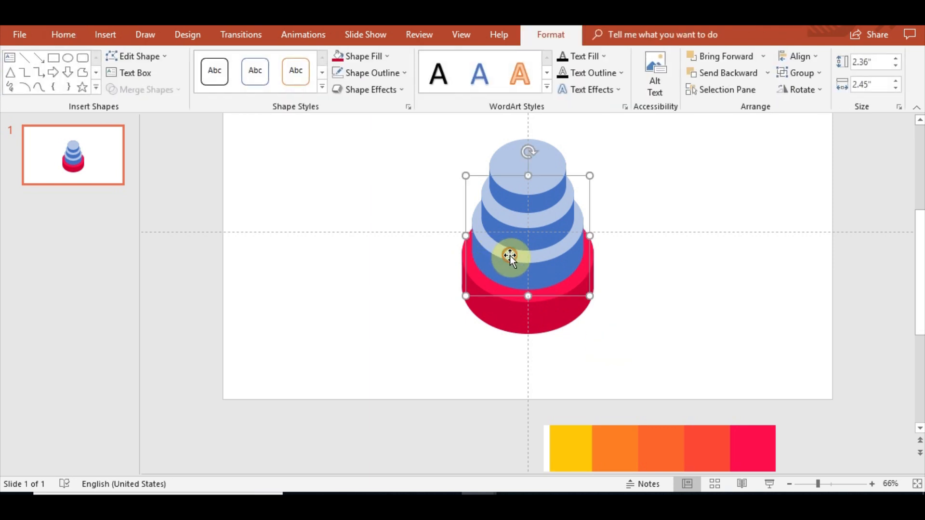
left_click(381, 54)
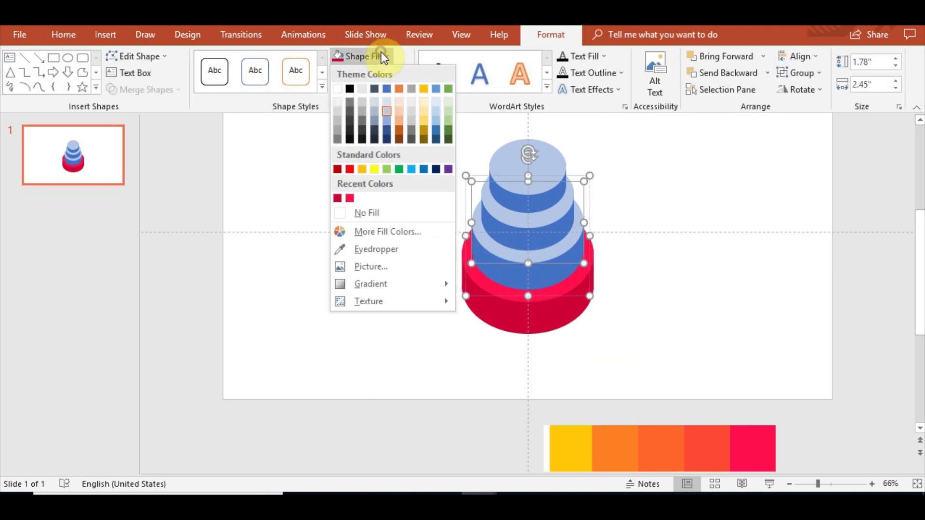
left_click(383, 249)
left_click(711, 444)
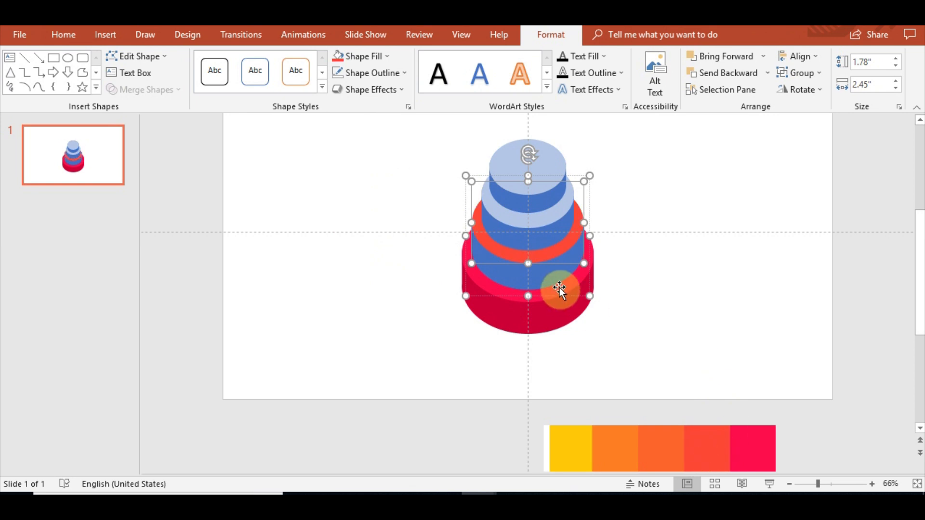
Fill the second tier's side with a darker red of RGB 249, 25, 1 via custom fill colors.
left_click(548, 272)
left_click(337, 56)
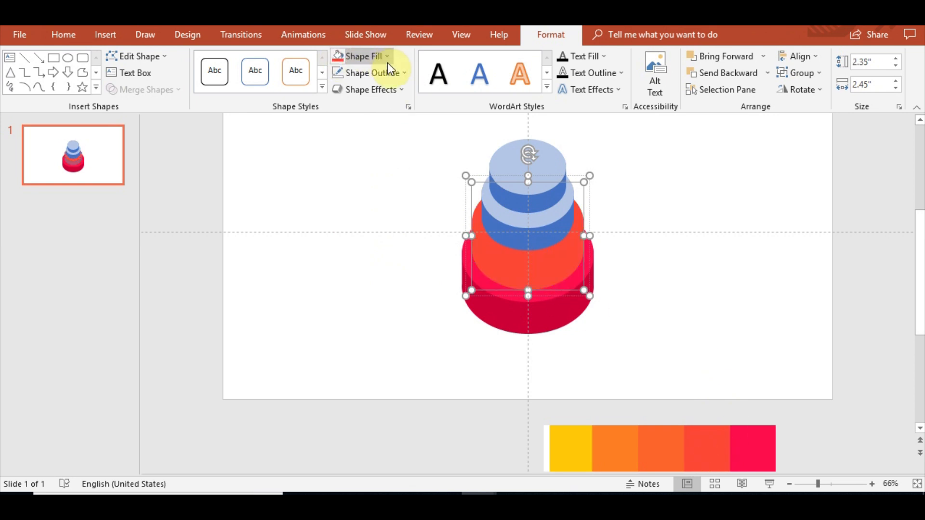
left_click(387, 56)
left_click(385, 236)
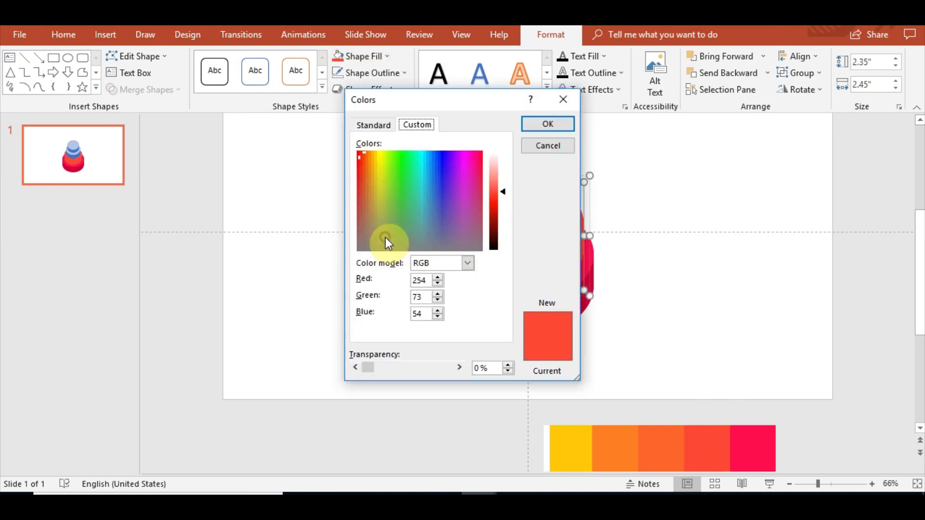
left_click_drag(502, 191, 501, 202)
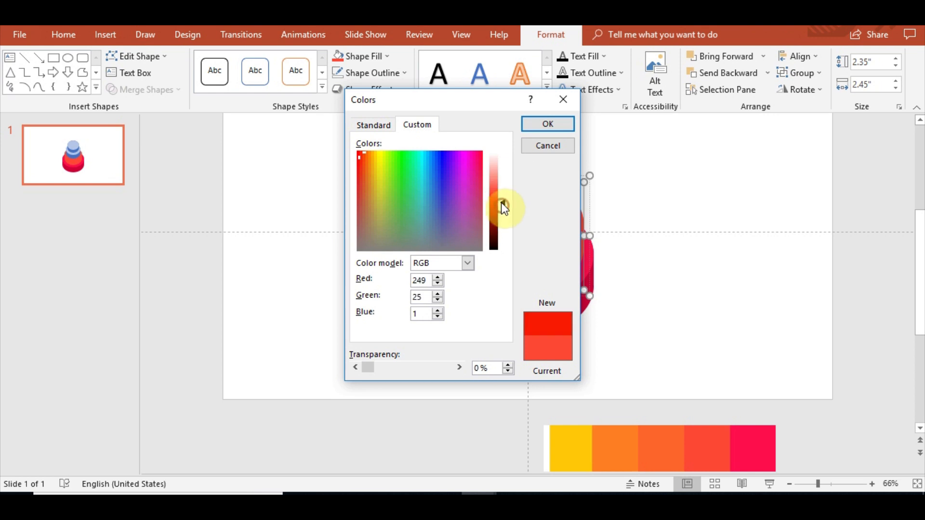
left_click(540, 126)
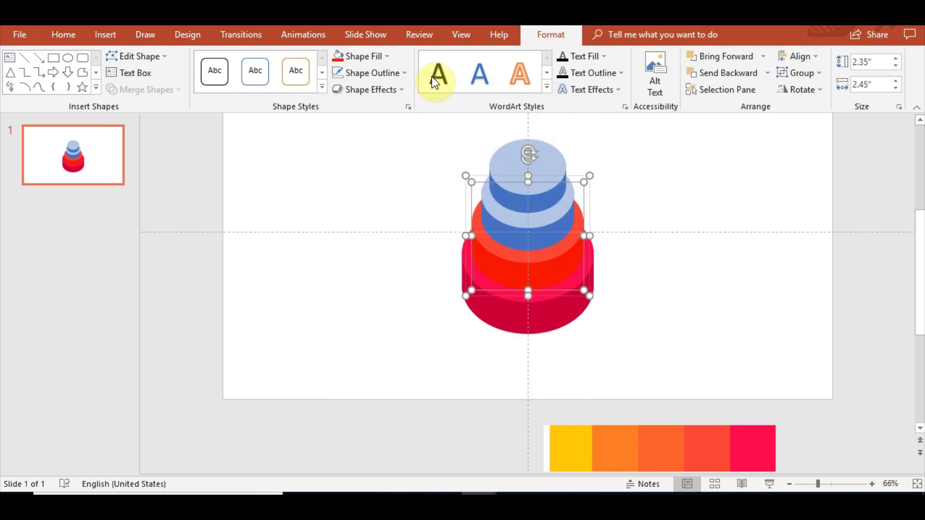
Darken the second tier's side fill slightly more in the custom fill colors.
left_click(384, 57)
left_click(376, 230)
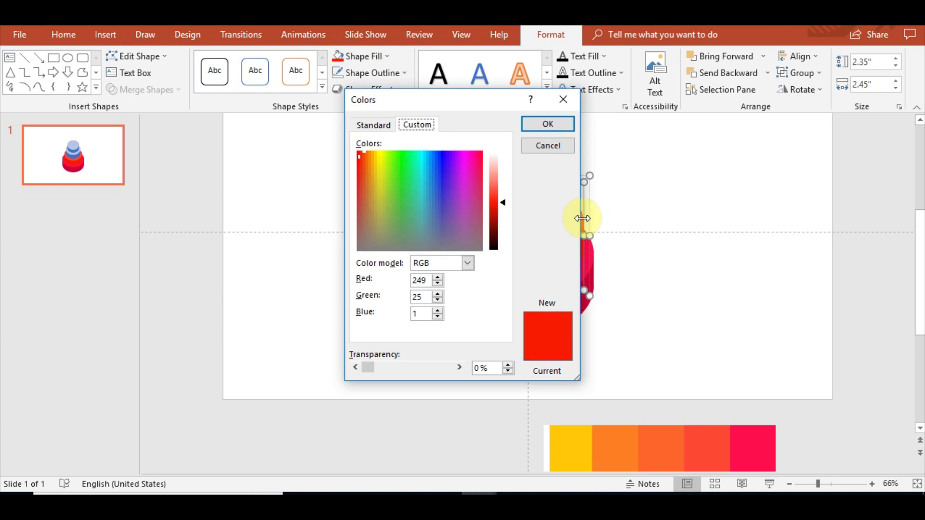
left_click_drag(505, 204, 504, 207)
left_click(536, 129)
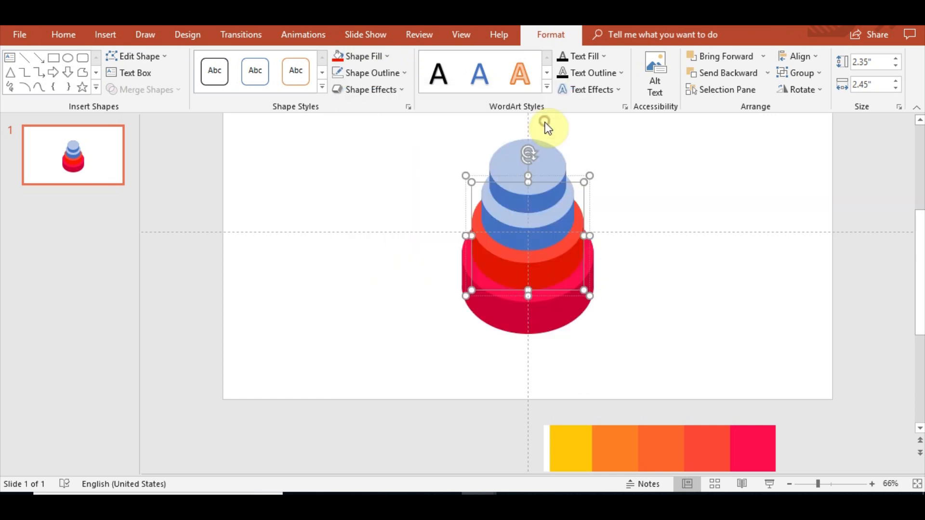
Fill the third tier's top face with the orange palette swatch using the Eyedropper.
left_click(660, 314)
scroll(628, 329, "up", 1)
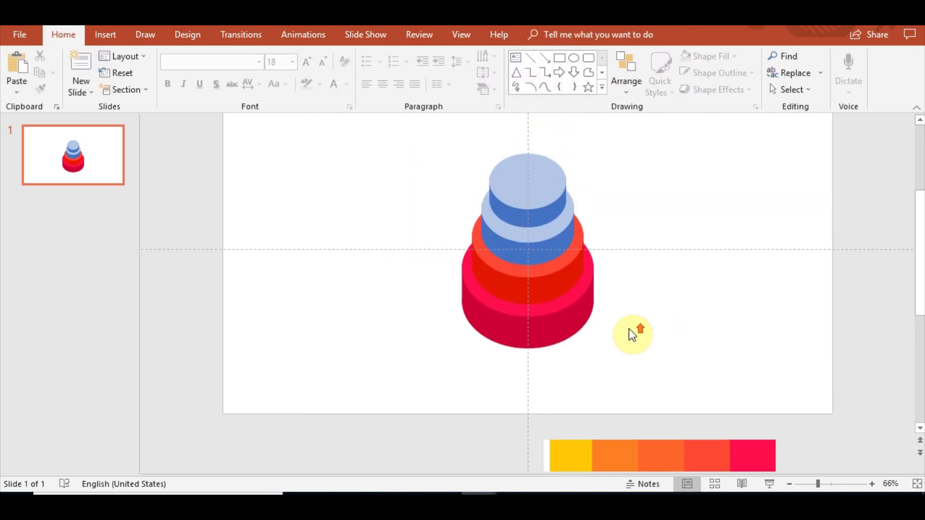
left_click(550, 255)
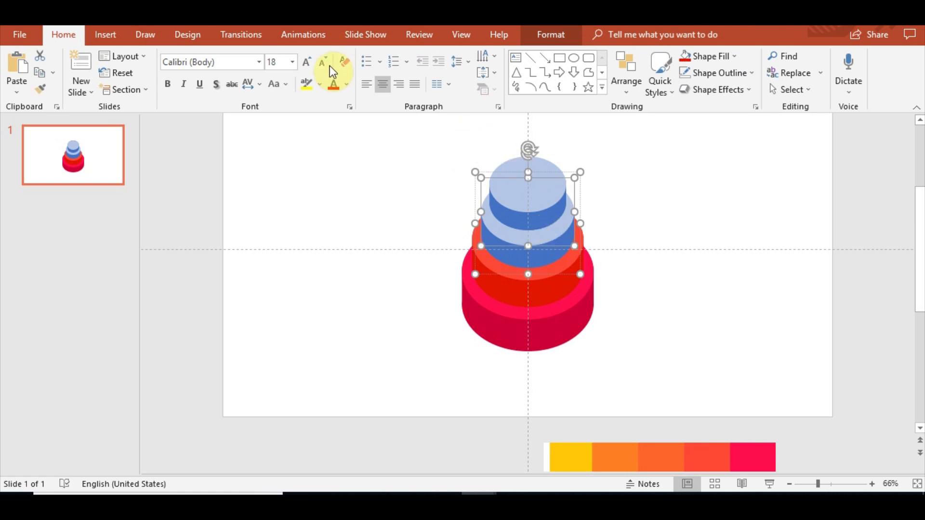
left_click(563, 37)
left_click(358, 56)
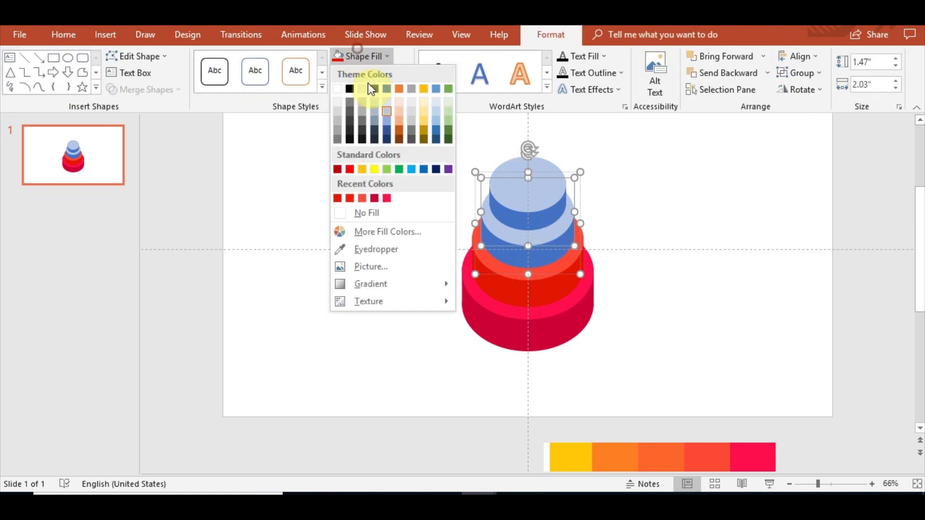
left_click(376, 249)
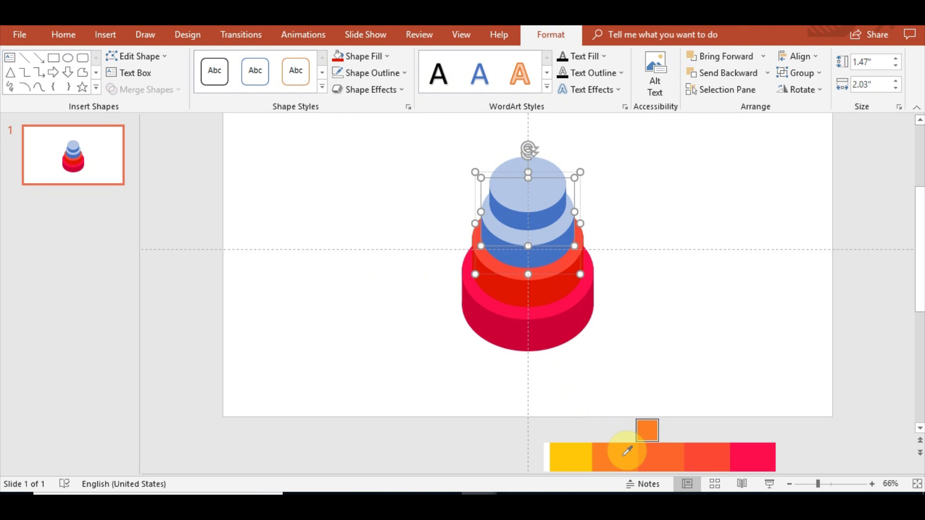
left_click(627, 451)
Fill the third tier's side with a darker orange of RGB 226, 97, 0 via custom fill colors.
left_click(533, 251)
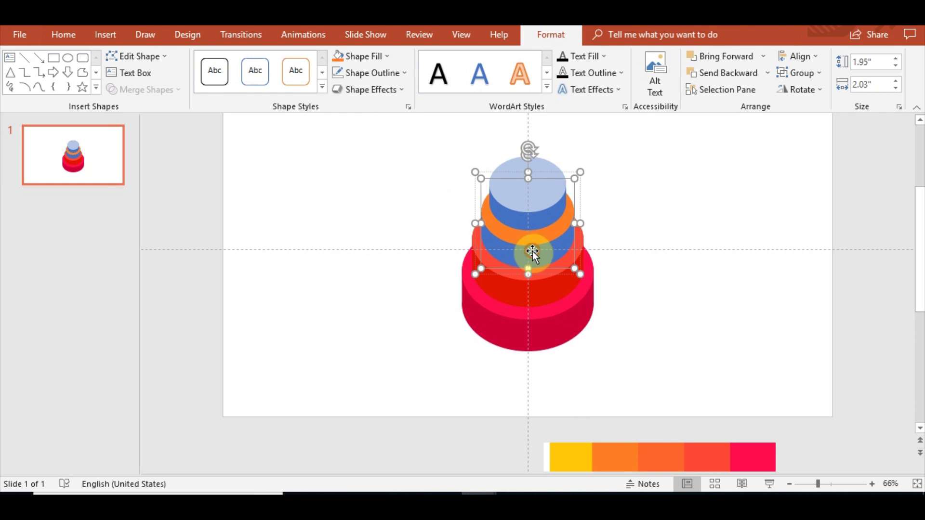
left_click(338, 54)
left_click(386, 56)
left_click(384, 231)
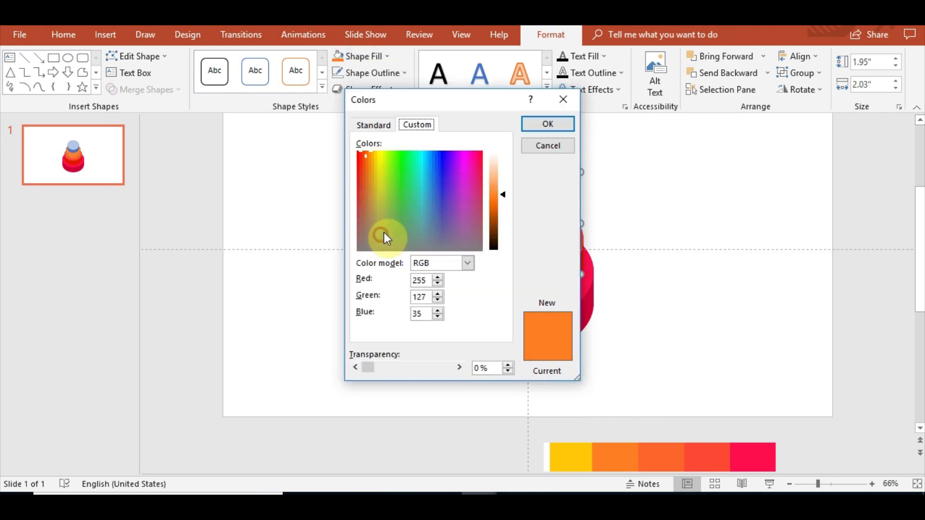
left_click_drag(498, 177, 504, 207)
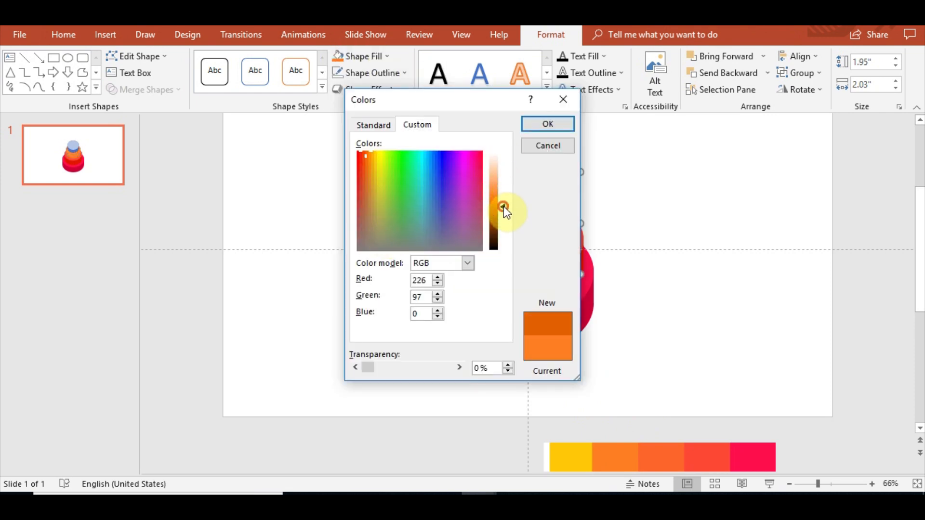
left_click(540, 120)
Fill the top tier's top face with the yellow palette swatch using the Eyedropper.
left_click(648, 232)
left_click(541, 186)
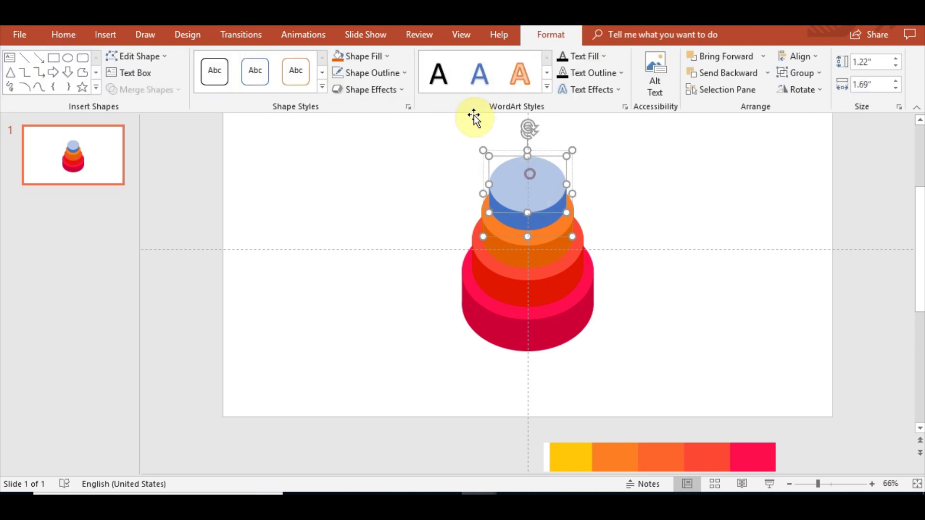
left_click(383, 58)
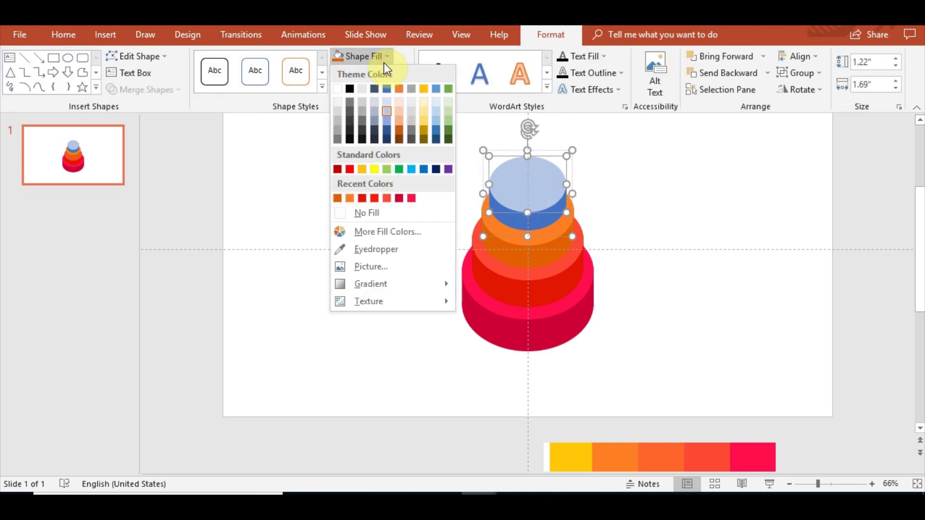
left_click(384, 251)
left_click(574, 456)
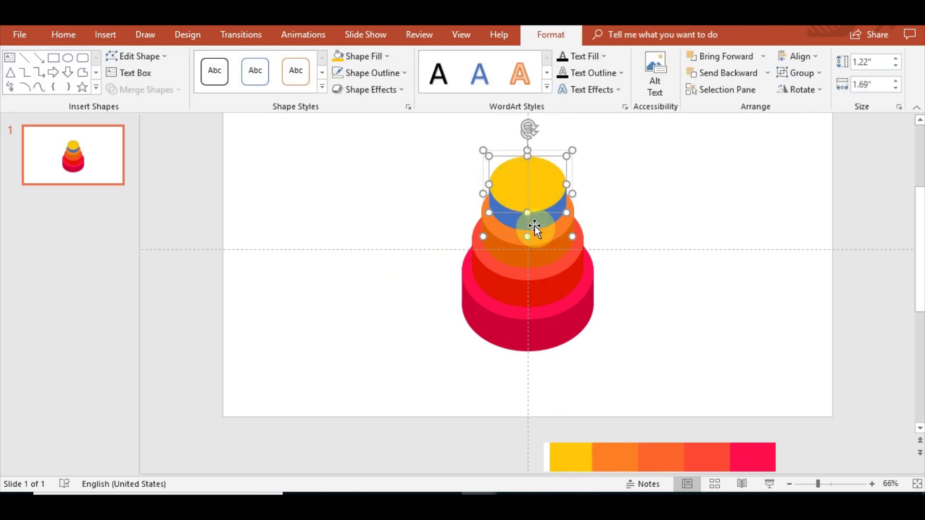
Fill the top tier's side with a darker yellow of RGB 184, 145, 0 via custom fill colors.
left_click_drag(534, 226, 533, 221)
left_click(384, 55)
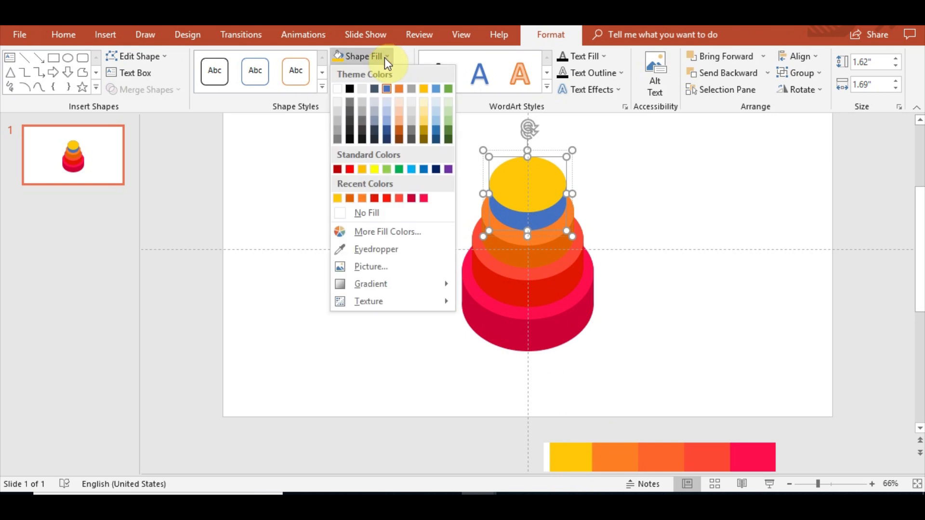
left_click(359, 214)
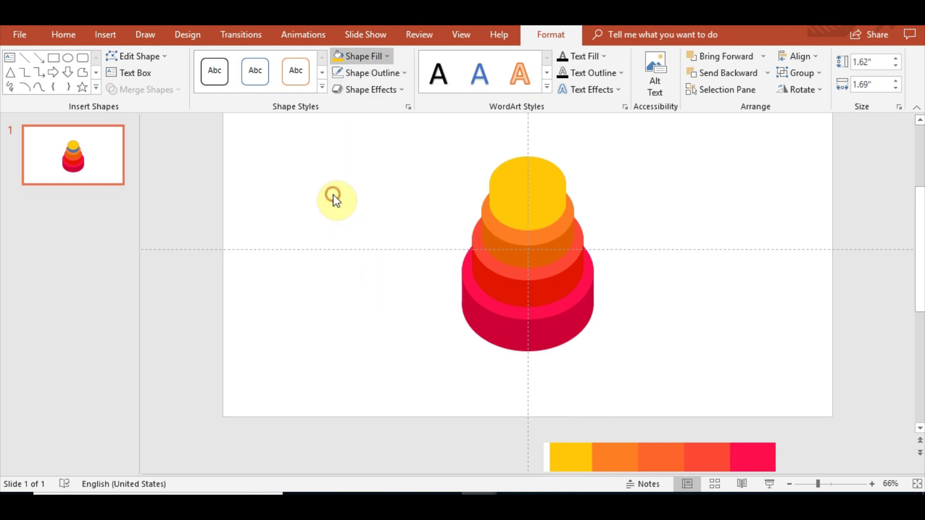
left_click(384, 56)
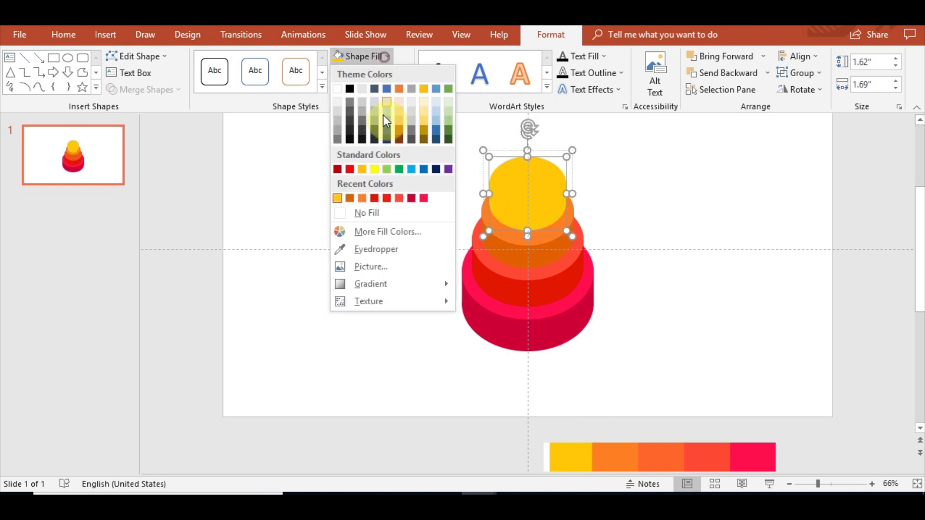
left_click(386, 233)
left_click_drag(501, 201, 504, 215)
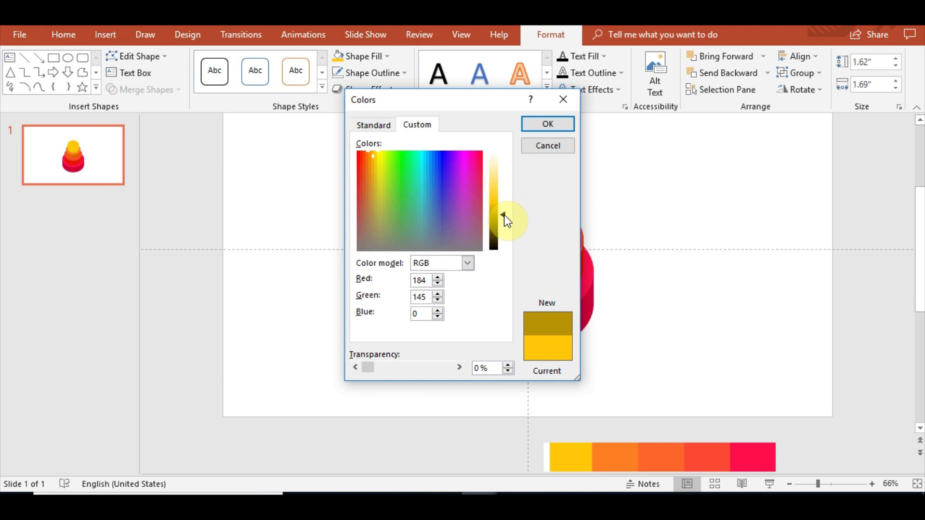
left_click(551, 129)
Apply an outer offset shadow to the bottom tier through Shape Effects.
left_click(663, 259)
scroll(701, 359, "up", 1)
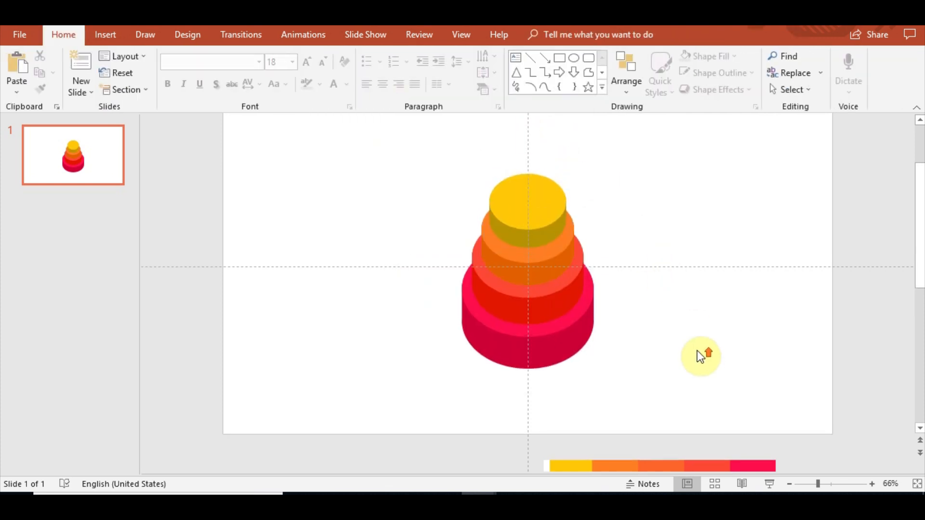
scroll(694, 364, "up", 1)
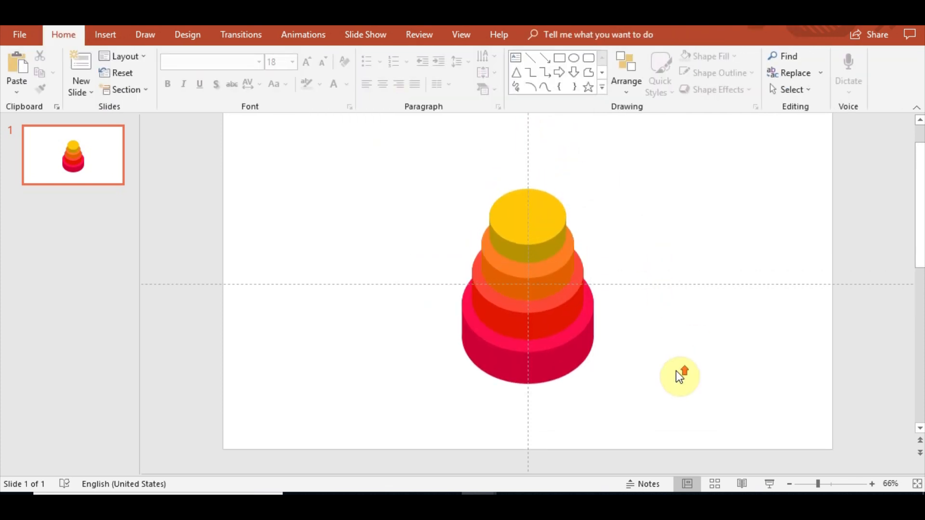
left_click(577, 357)
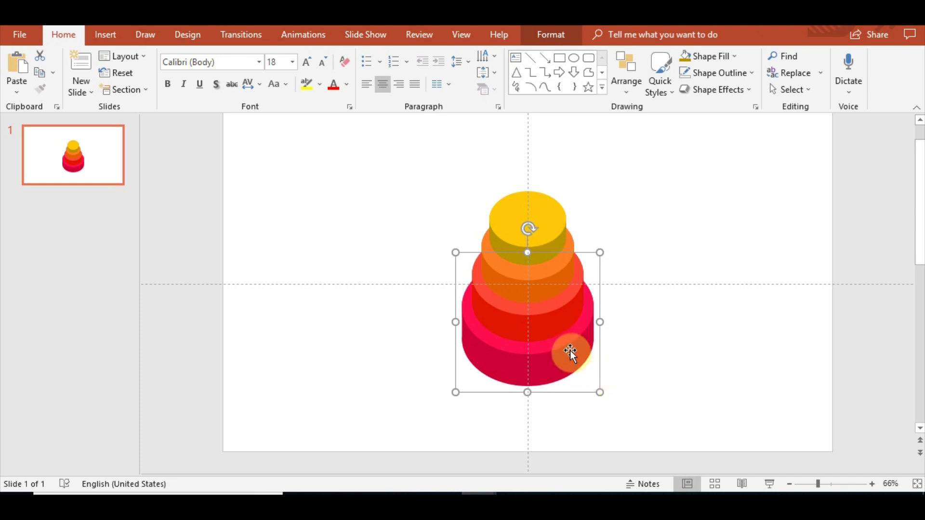
left_click(556, 34)
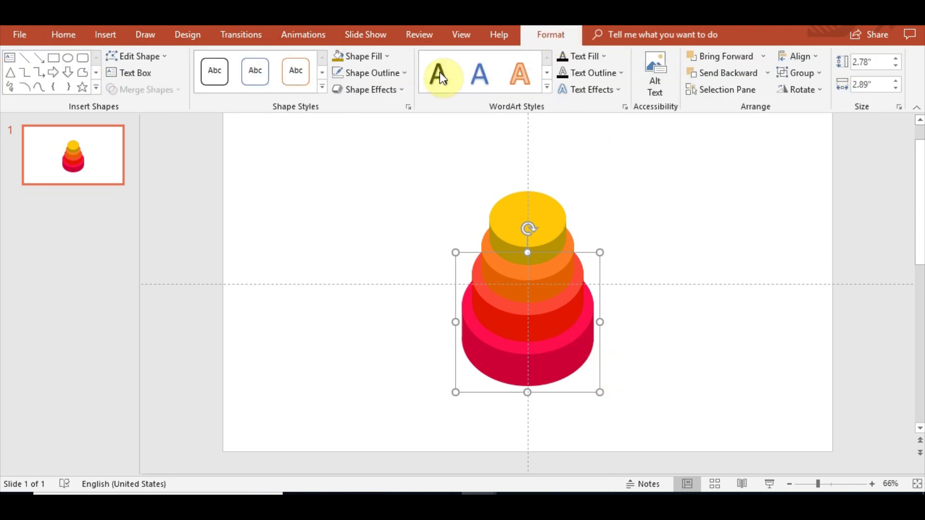
left_click(377, 56)
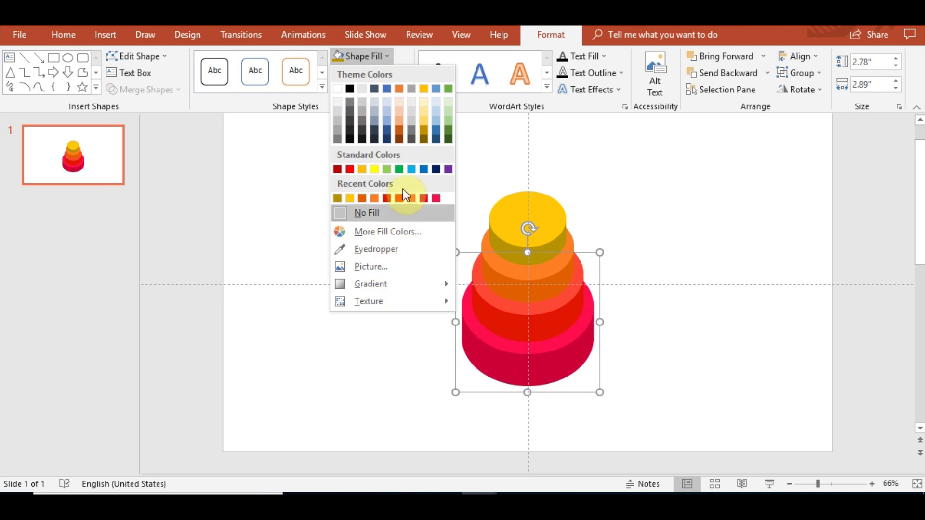
left_click(371, 56)
left_click(396, 90)
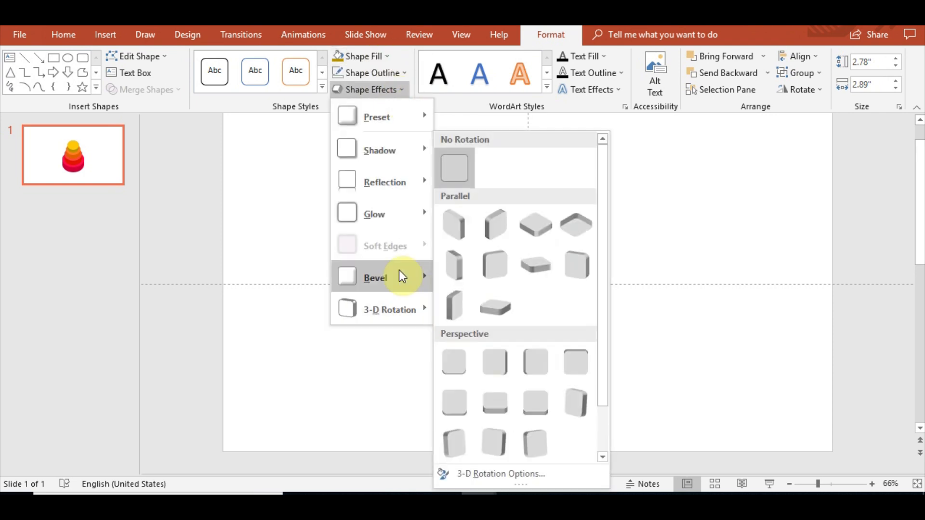
mouse_move(406, 152)
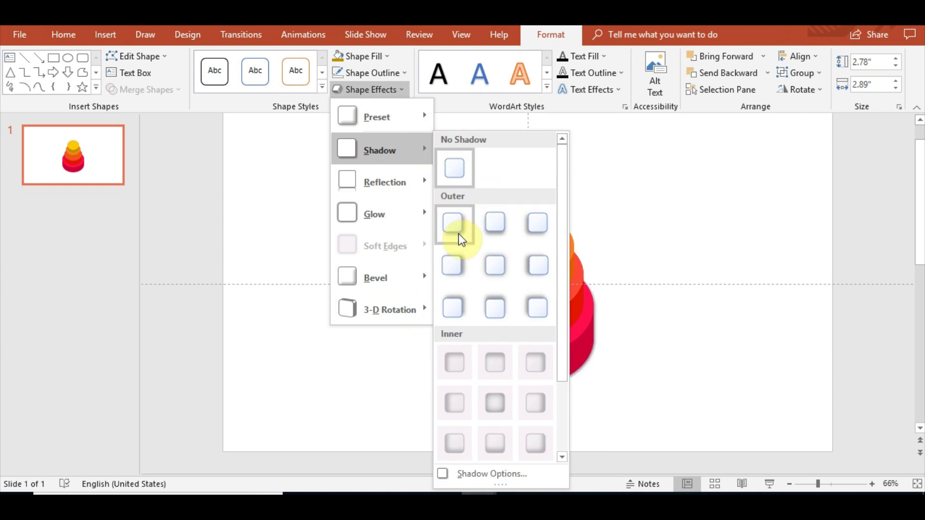
left_click(454, 265)
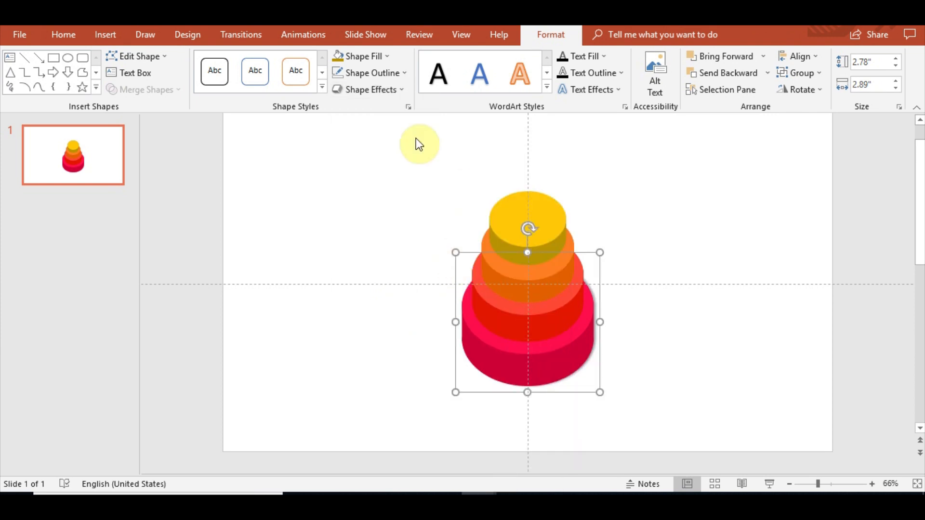
Open the bottom tier's shadow settings in the Format Shape pane and set the shadow distance to 12 pt.
left_click(409, 108)
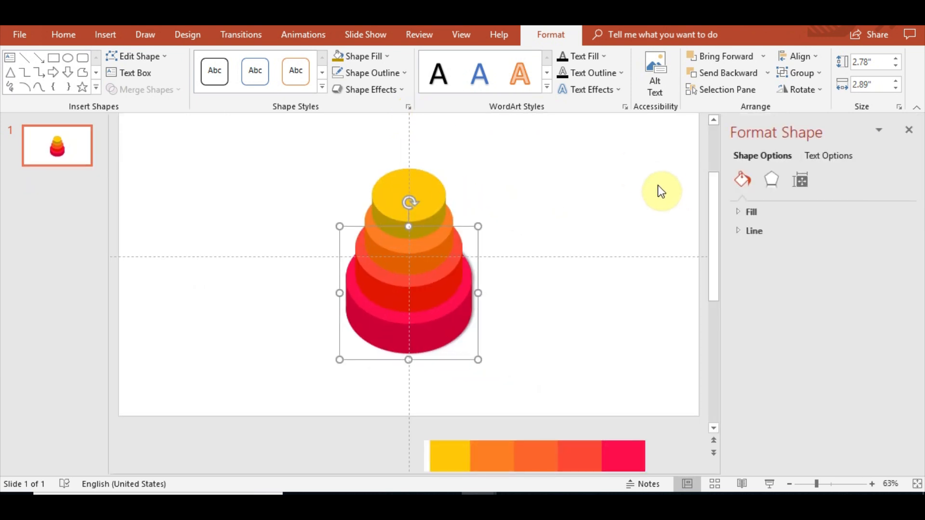
left_click(768, 188)
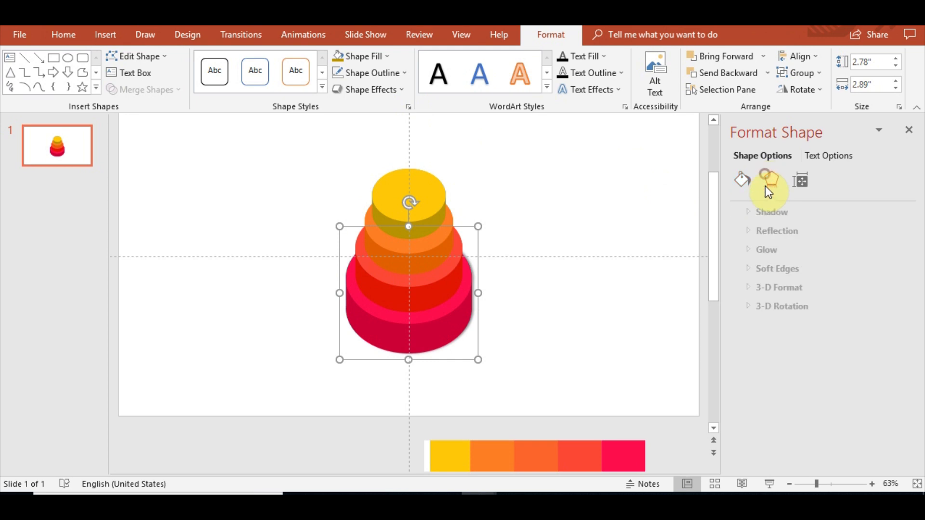
left_click(748, 307)
left_click(748, 306)
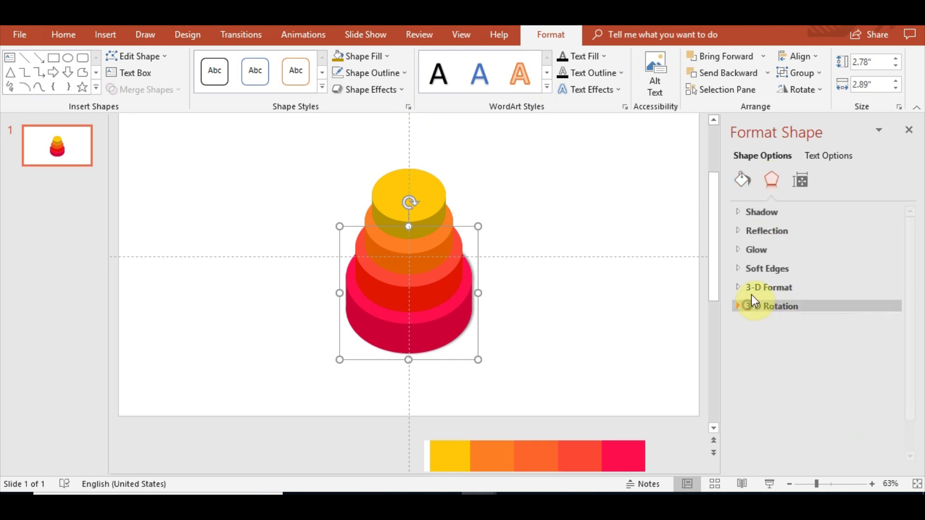
left_click(764, 211)
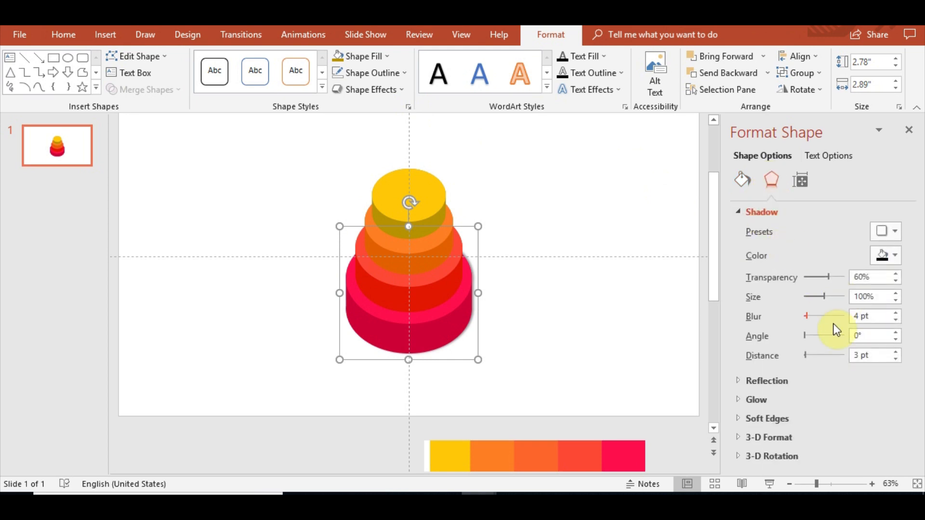
left_click_drag(806, 353, 808, 353)
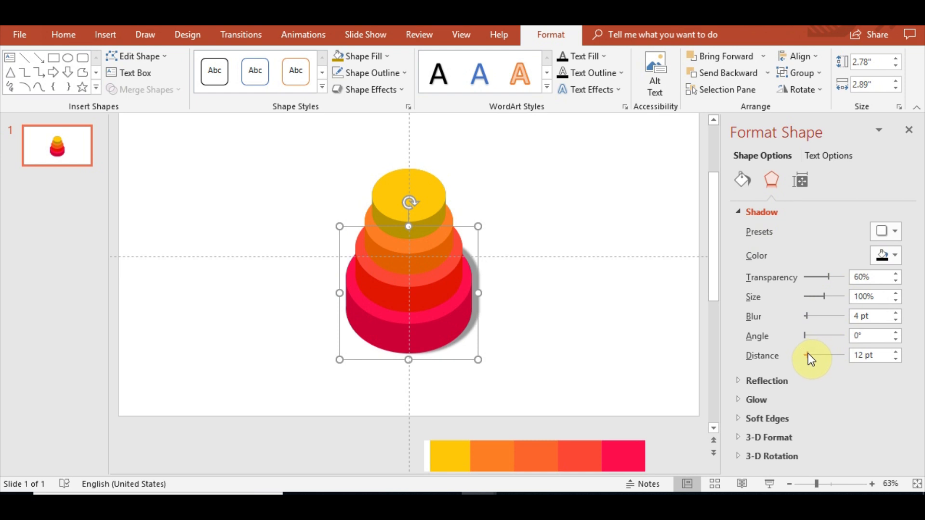
Apply a perspective shadow preset to the bottom tier.
left_click(881, 232)
scroll(858, 326, "down", 2)
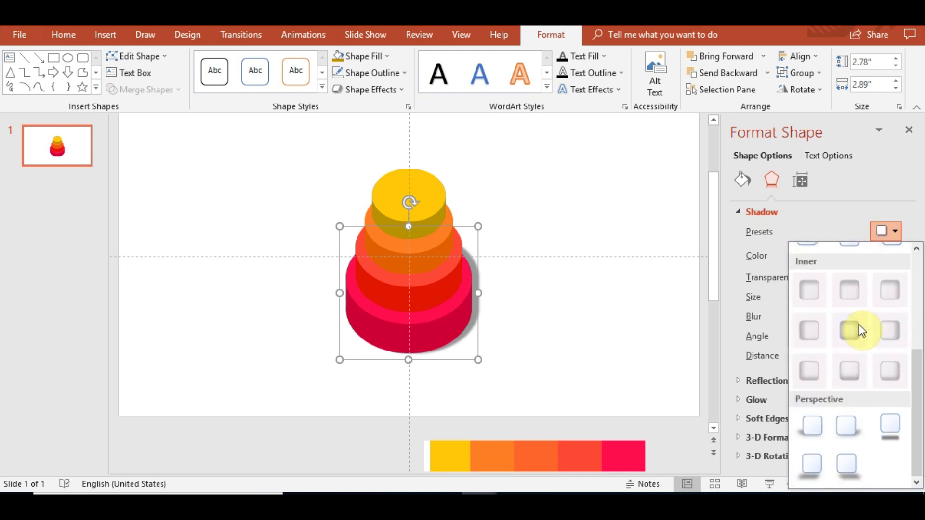
left_click(848, 436)
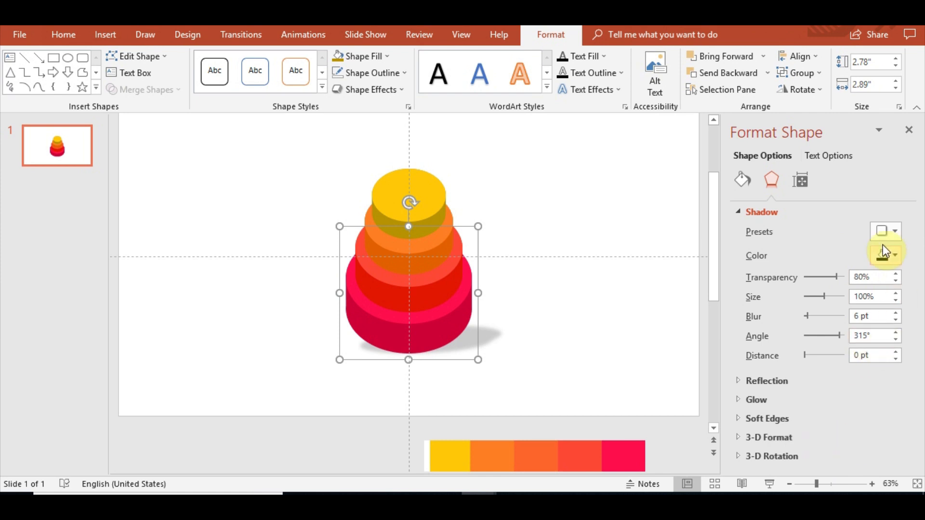
Reapply an outer shadow preset and adjust the shadow to 103% size, 22 pt blur and 25° angle.
left_click(881, 230)
scroll(857, 342, "down", 2)
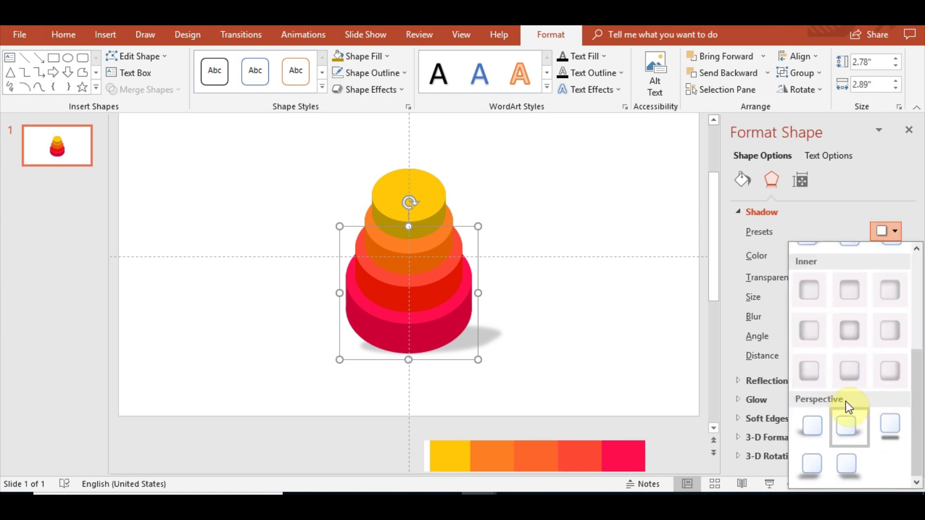
scroll(855, 398, "up", 2)
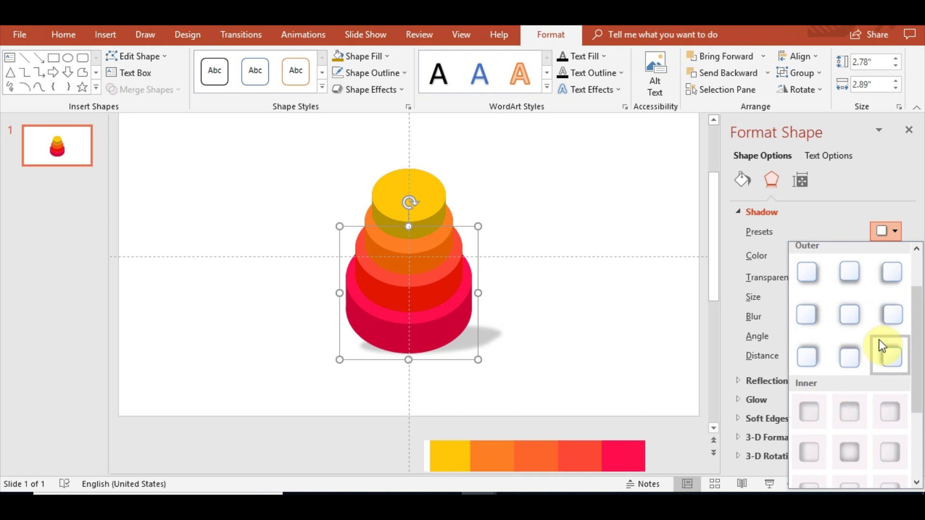
left_click(813, 316)
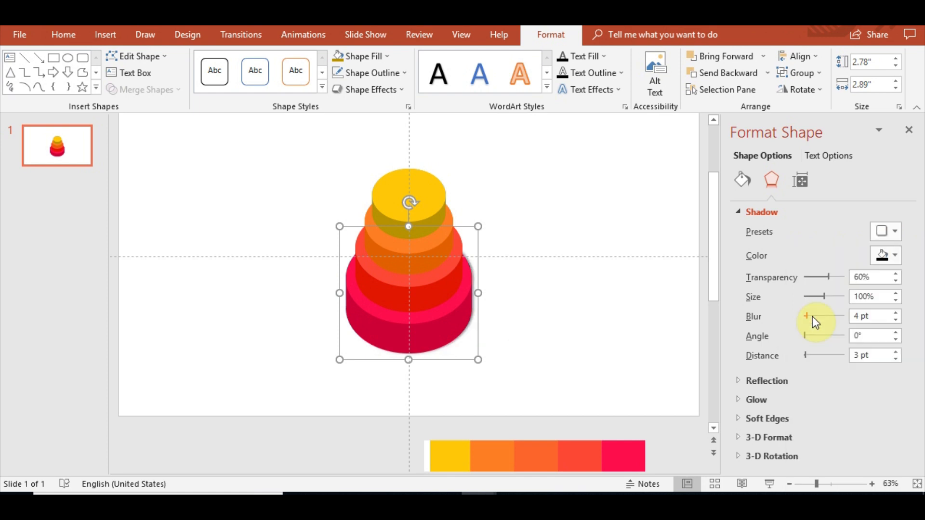
left_click_drag(821, 298, 809, 336)
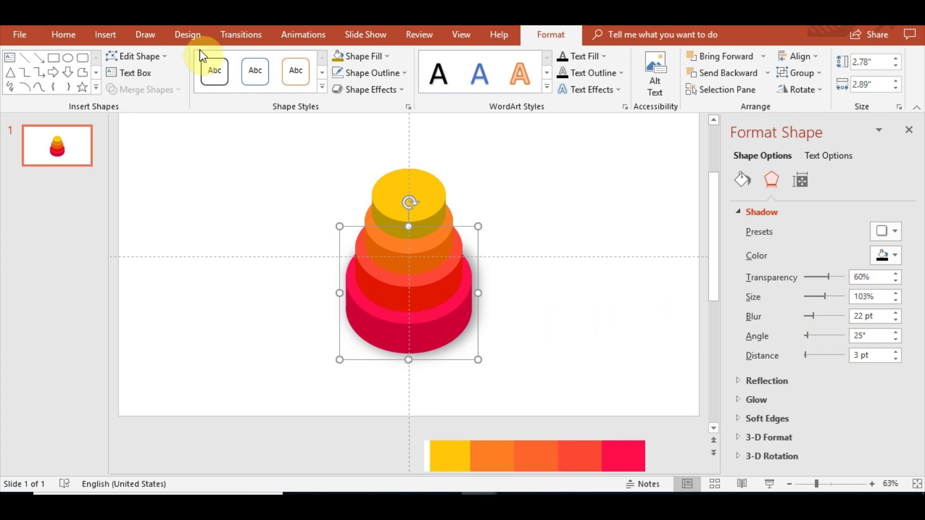
left_click(68, 37)
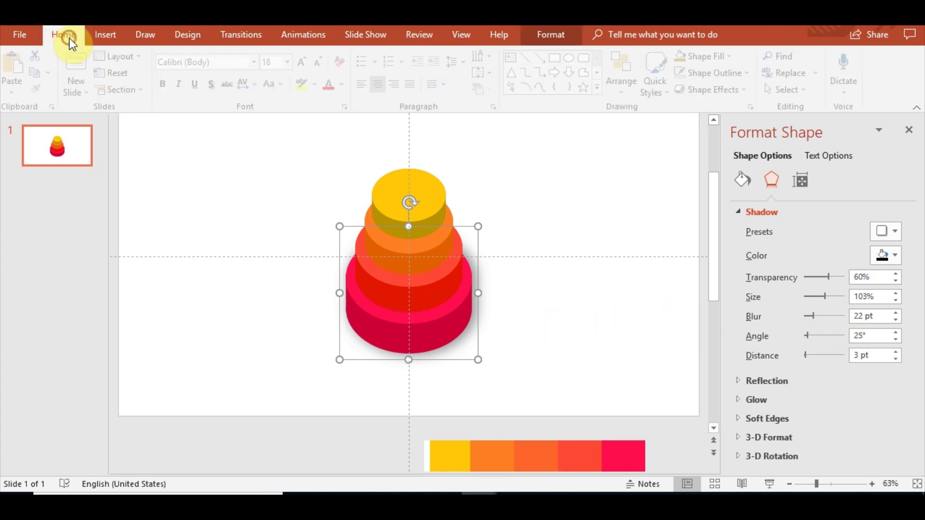
left_click(596, 292)
left_click(440, 320)
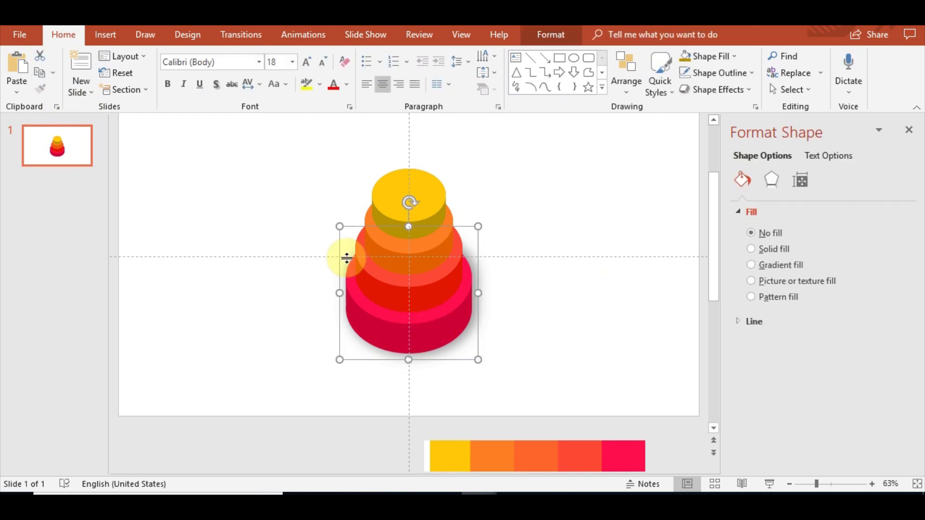
Apply a Fly In animation from the top to the bottom tier of the cake.
left_click(418, 297)
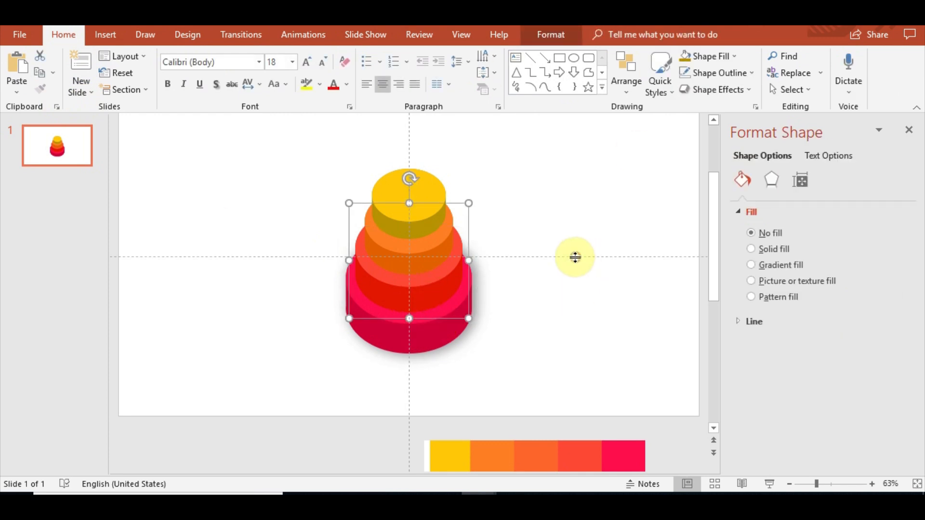
left_click(492, 235)
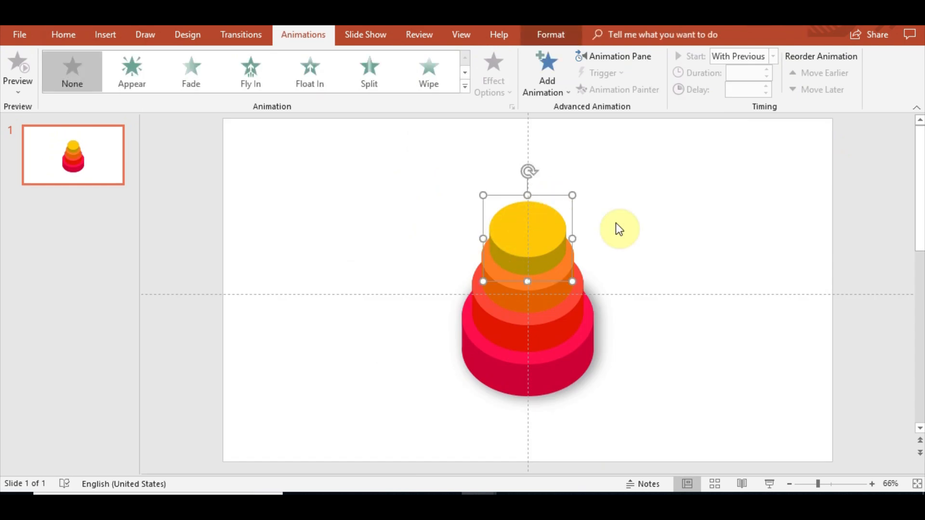
left_click(619, 229)
left_click(549, 385)
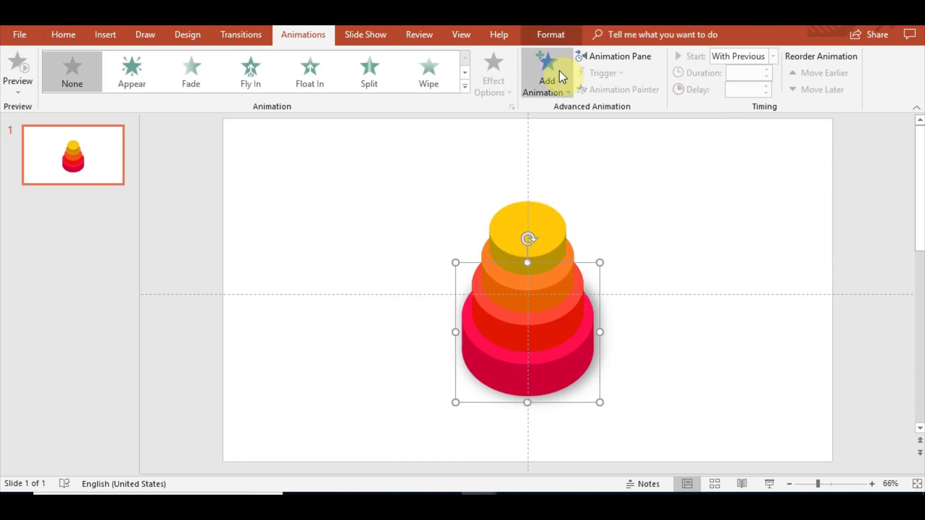
left_click(615, 54)
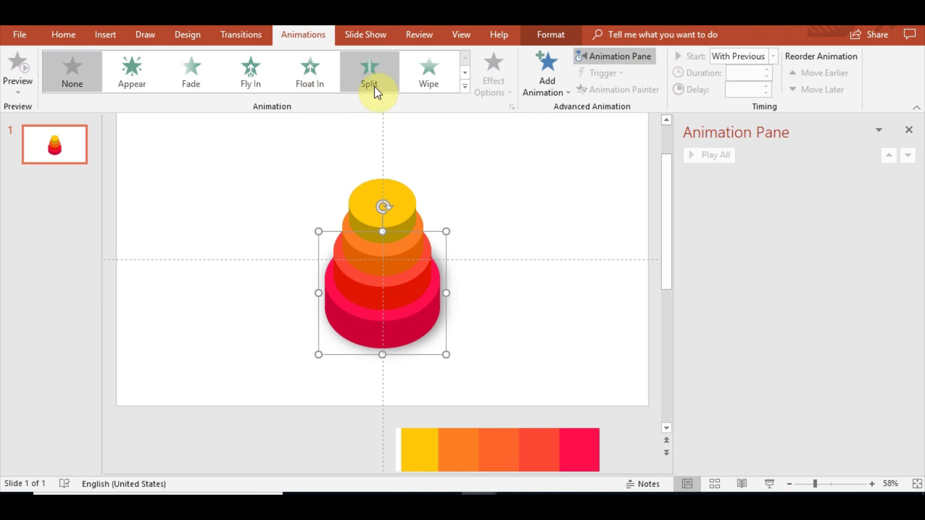
left_click(261, 78)
left_click(496, 87)
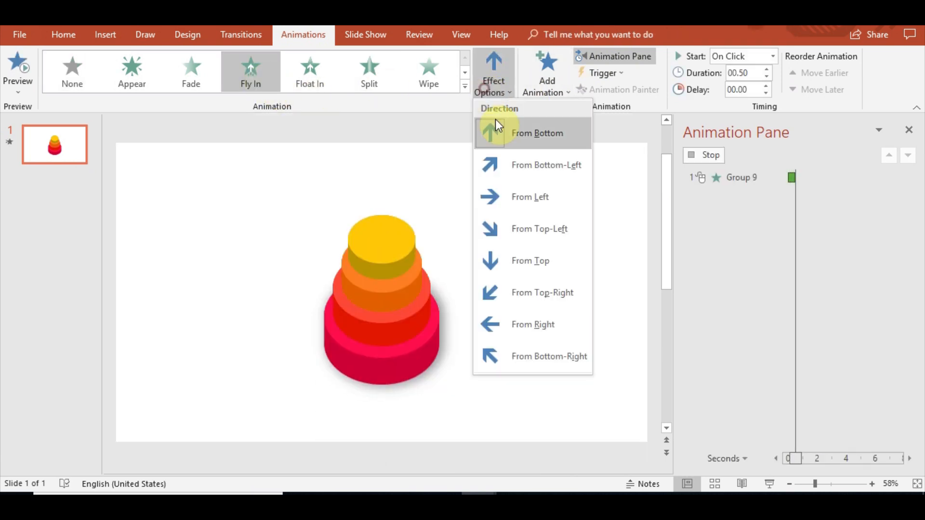
left_click(521, 262)
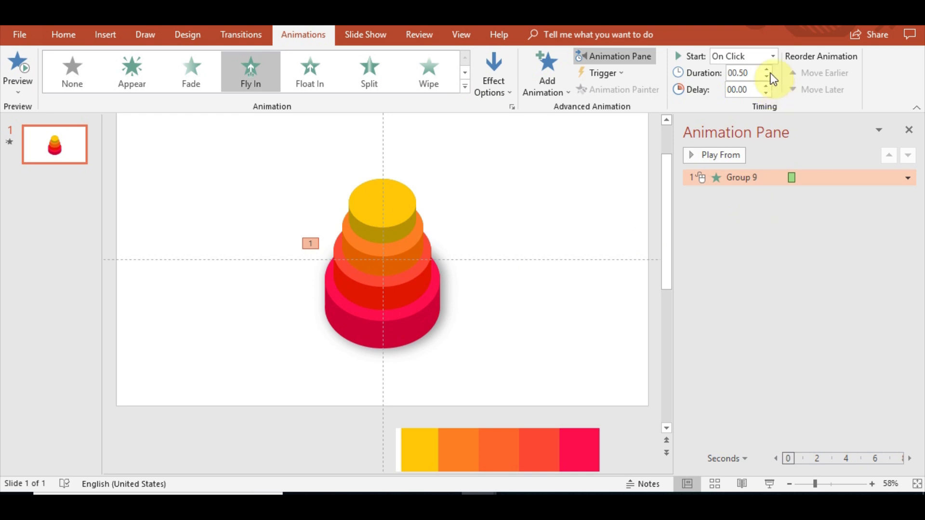
Set the bottom tier's animation duration to 0.85 seconds and preview it.
left_click(766, 69)
left_click(767, 69)
left_click(763, 76)
left_click(18, 67)
left_click(754, 73)
key("BackSpace")
key("BackSpace")
key("Return")
left_click(8, 76)
Give the bottom tier's Fly In effect a bounce end of about 0.45 sec.
right_click(759, 178)
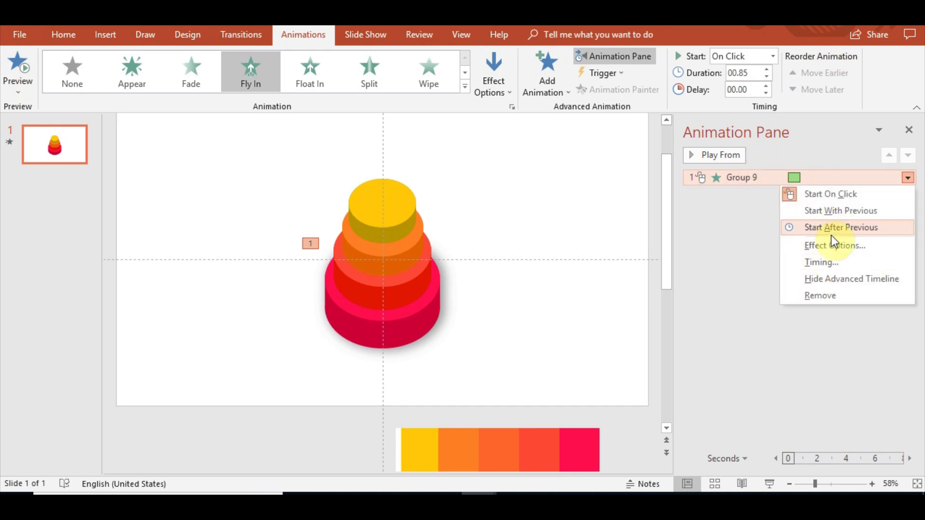
left_click(839, 245)
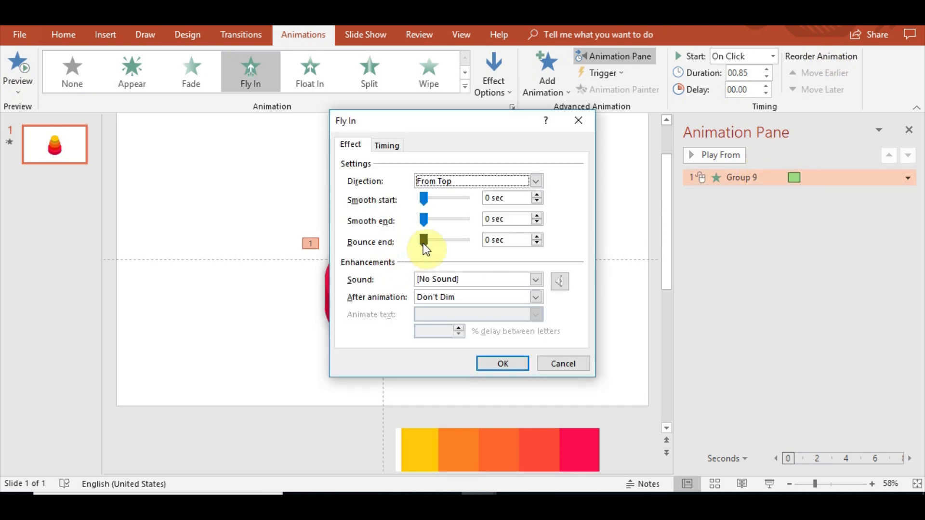
left_click_drag(424, 241, 446, 244)
left_click(495, 362)
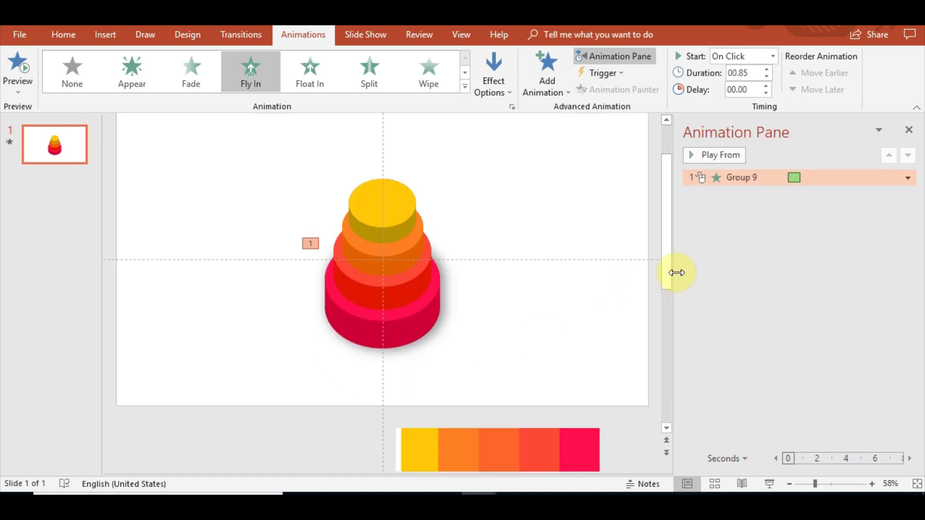
right_click(778, 182)
left_click(827, 247)
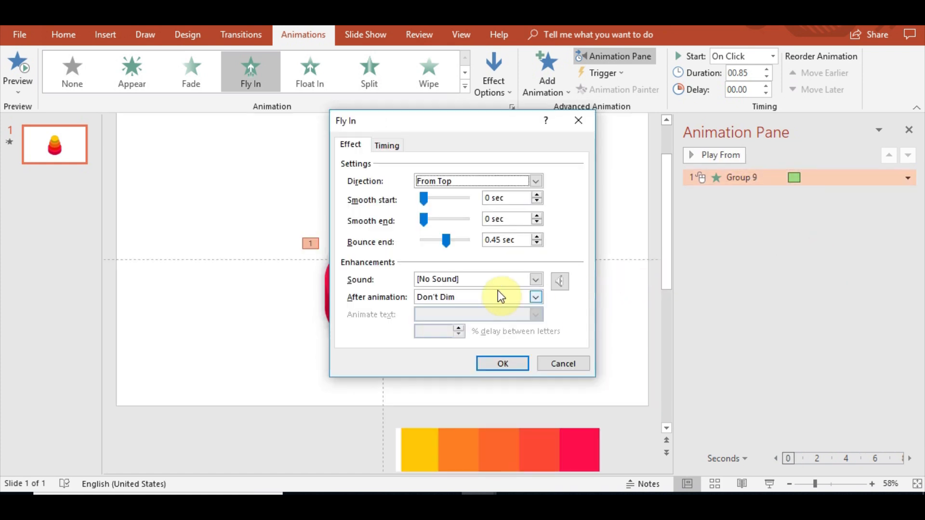
left_click_drag(450, 241, 453, 242)
left_click(501, 362)
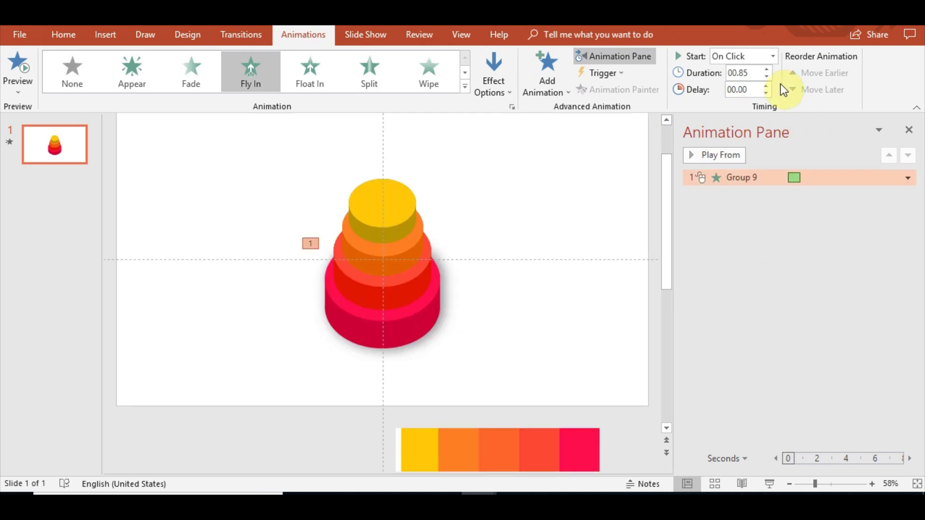
Increase the bottom tier's animation duration to 1.25 seconds and preview the animation.
left_click(766, 69)
left_click(18, 67)
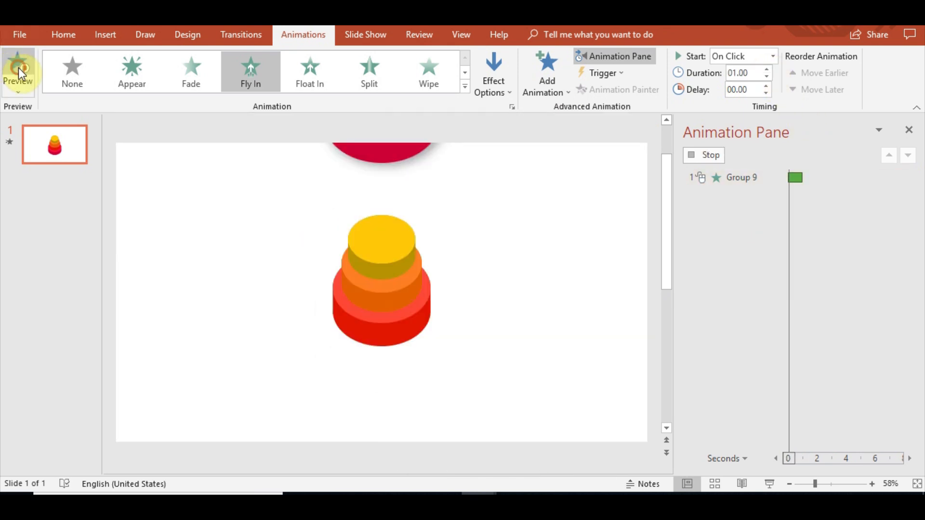
left_click(18, 71)
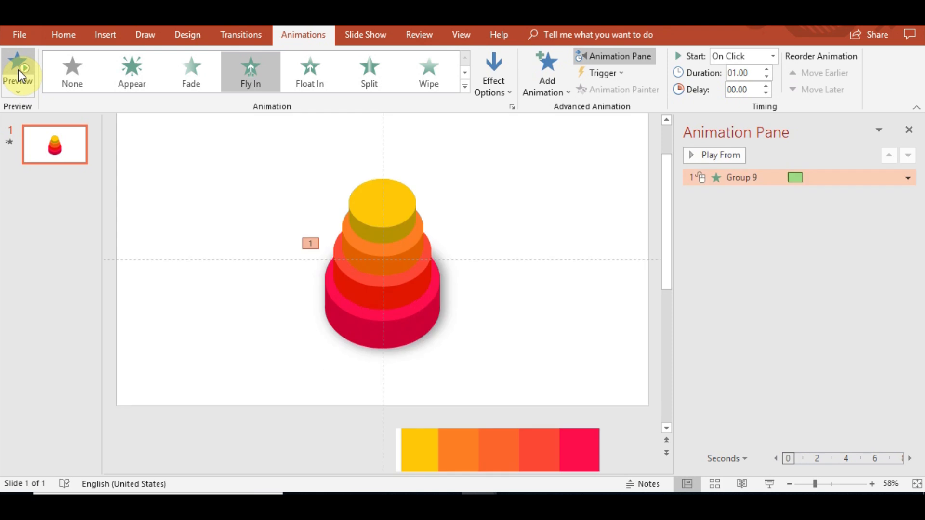
left_click(18, 70)
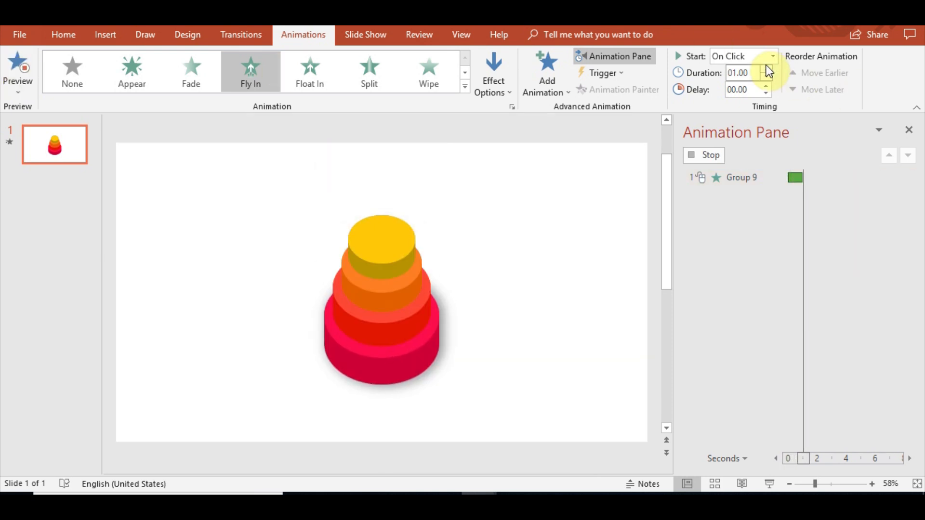
left_click(767, 69)
left_click(14, 57)
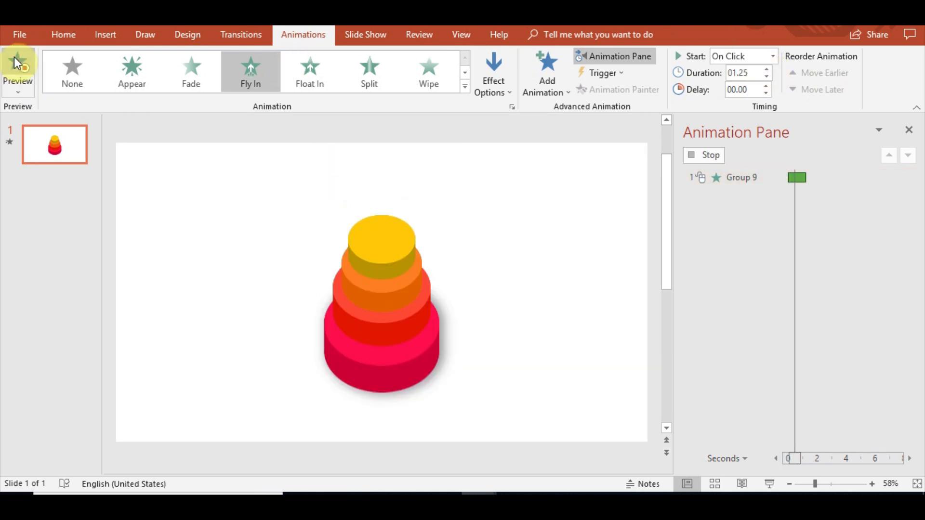
left_click(14, 57)
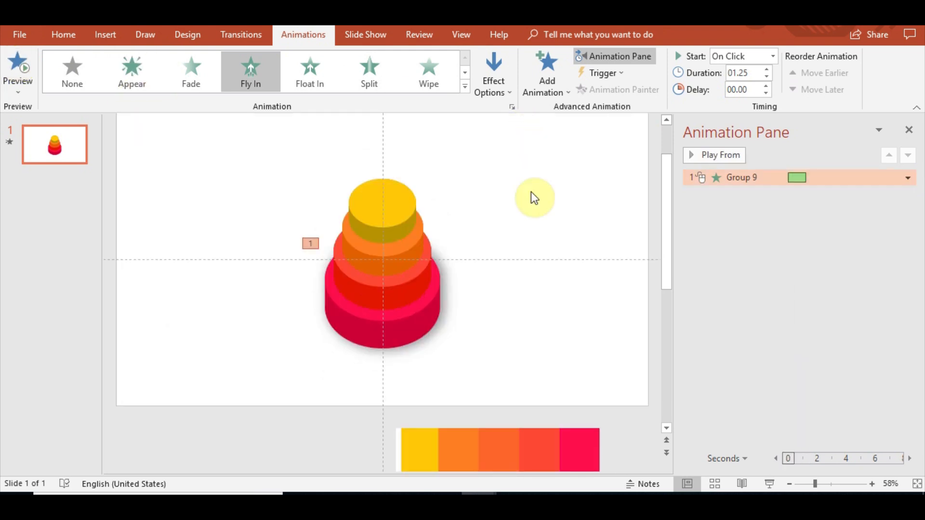
Copy the bottom tier's animation to the other three tiers with Animation Painter.
left_click(415, 310)
left_click(614, 88)
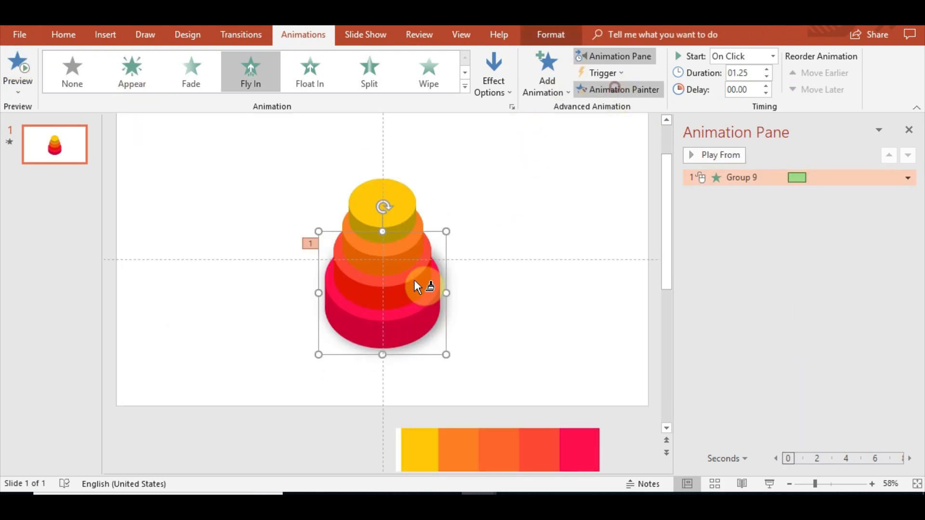
left_click(406, 294)
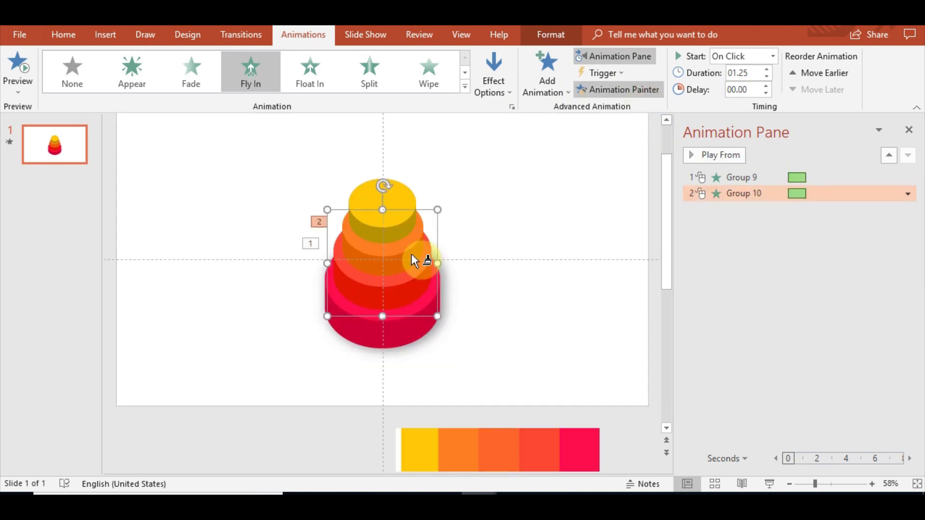
left_click(413, 255)
left_click(635, 93)
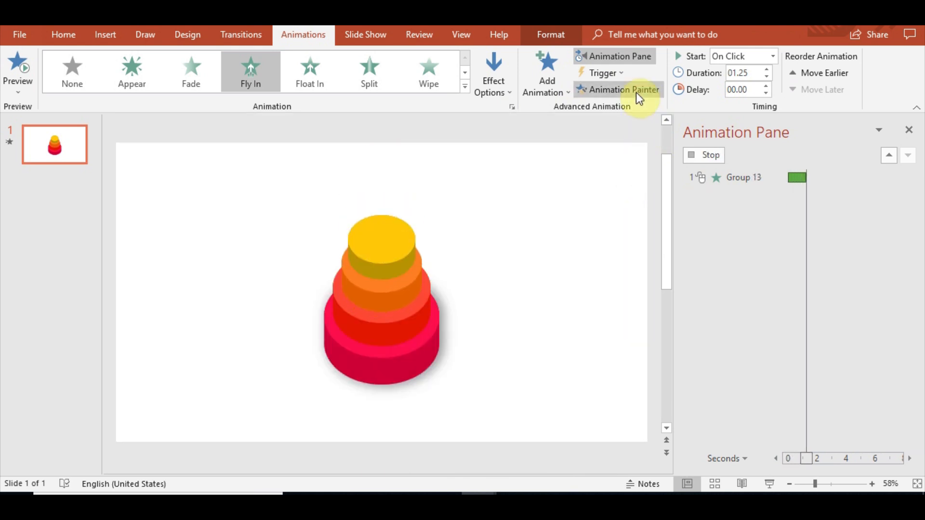
left_click(394, 215)
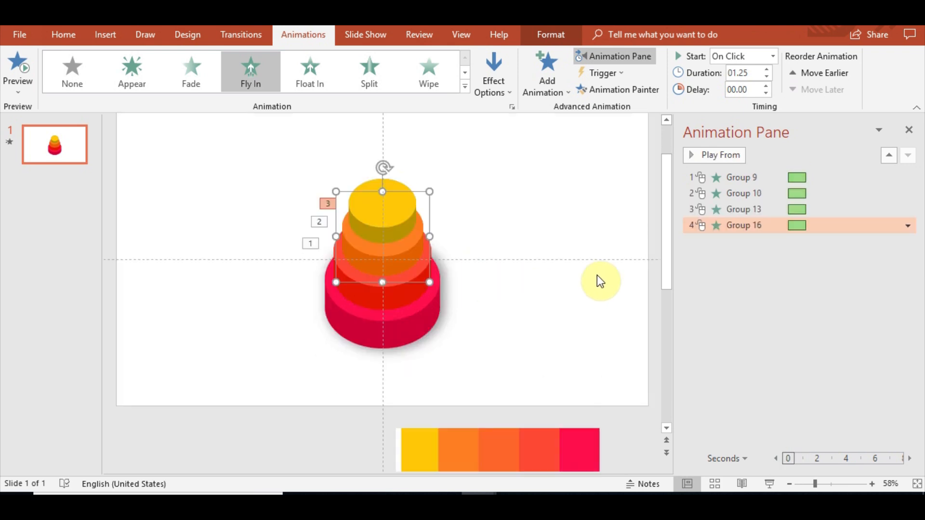
Try to set delays of 0.1, 0.2 and 0.3 seconds for the second, third and top tiers' animations.
left_click(757, 193)
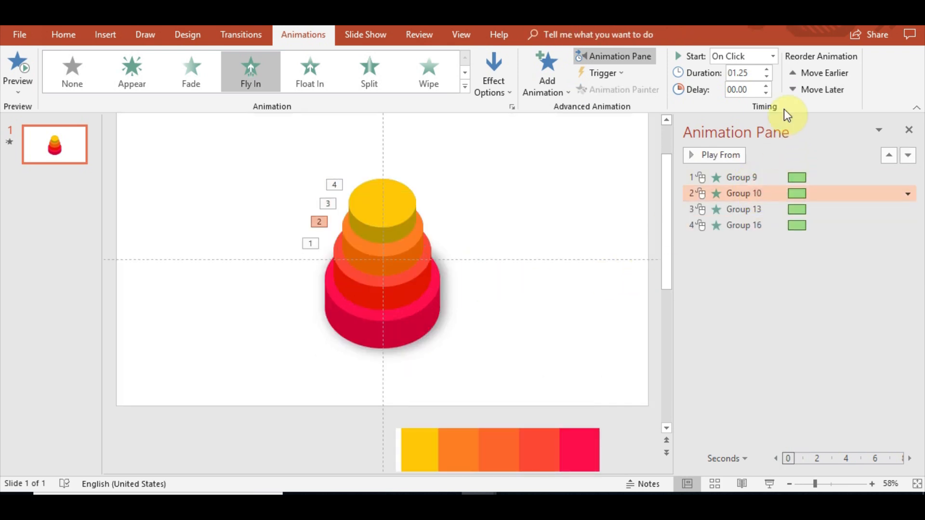
type("0.1")
key("Return")
left_click(737, 209)
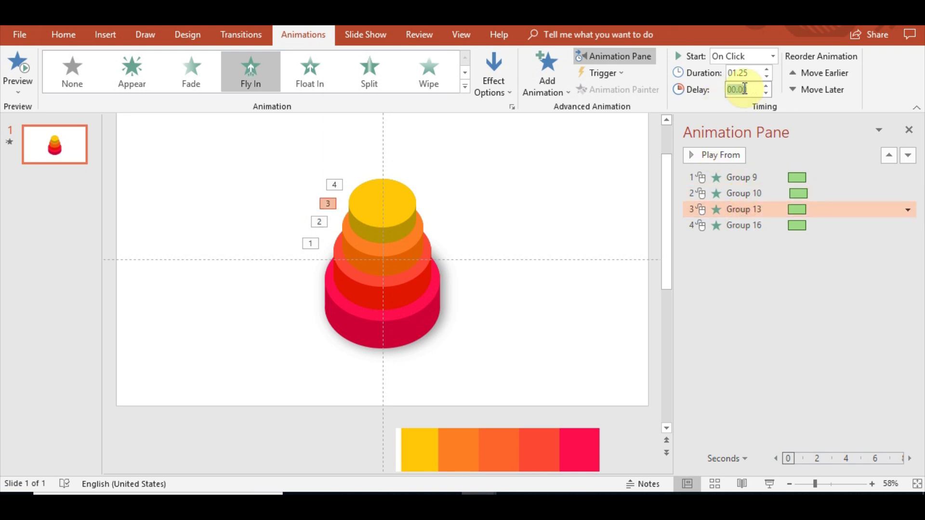
type("01")
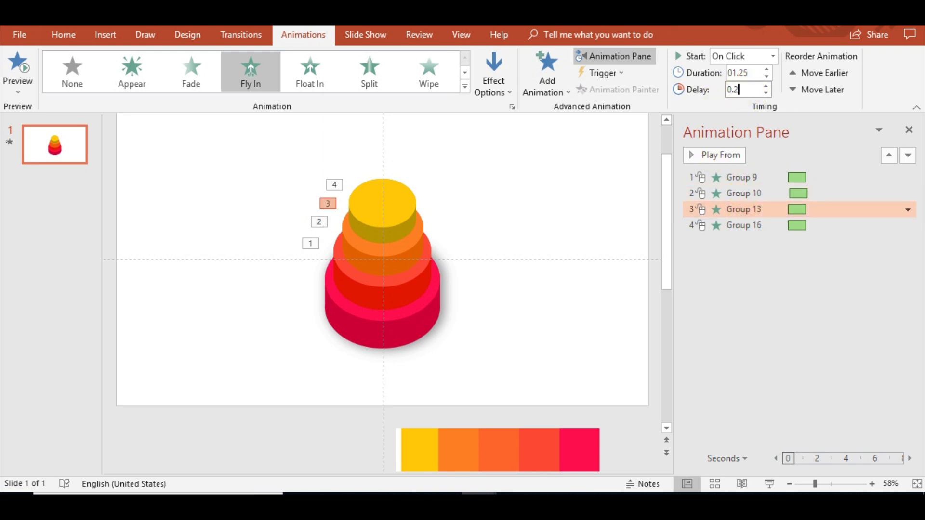
type(".2")
key("Return")
left_click(748, 227)
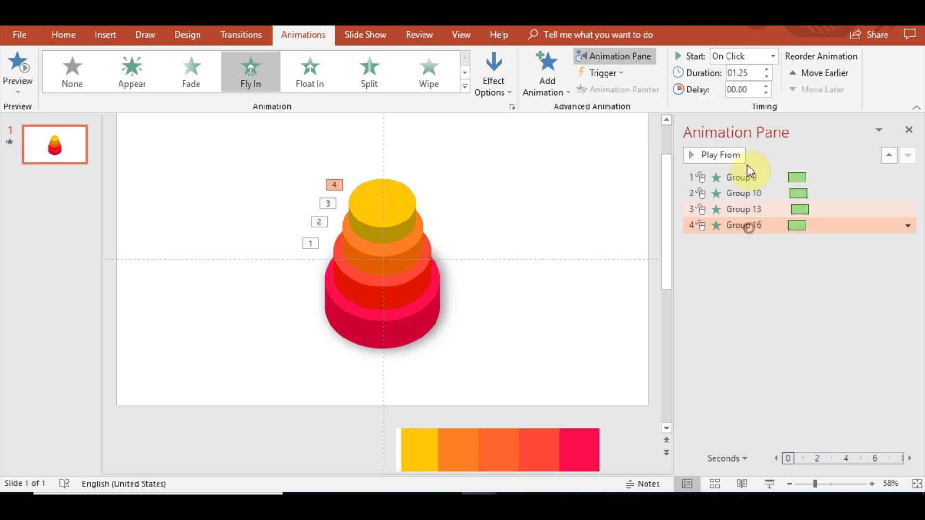
type("0.3")
key("Return")
left_click(8, 68)
Set the upper three tiers' animations to start With Previous.
left_click(718, 193, "ctrl")
left_click(732, 210, "ctrl")
left_click(772, 57)
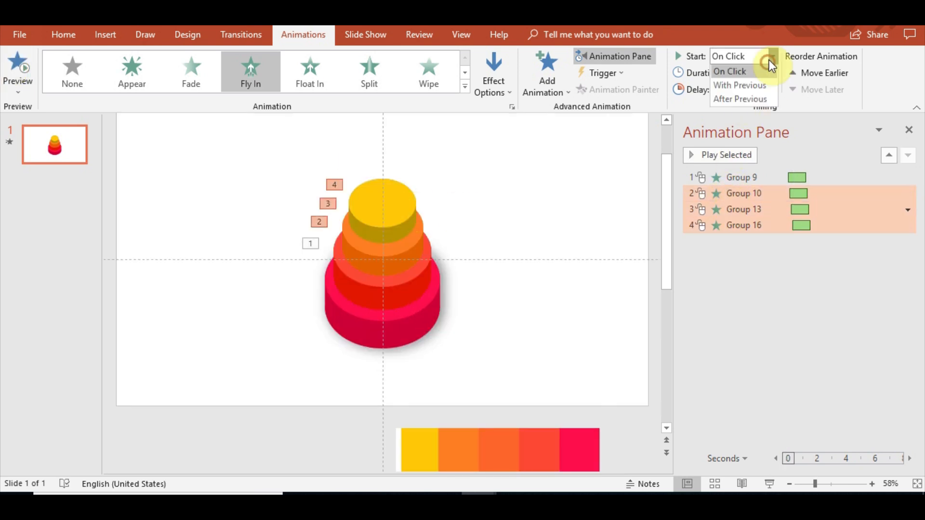
left_click(762, 87)
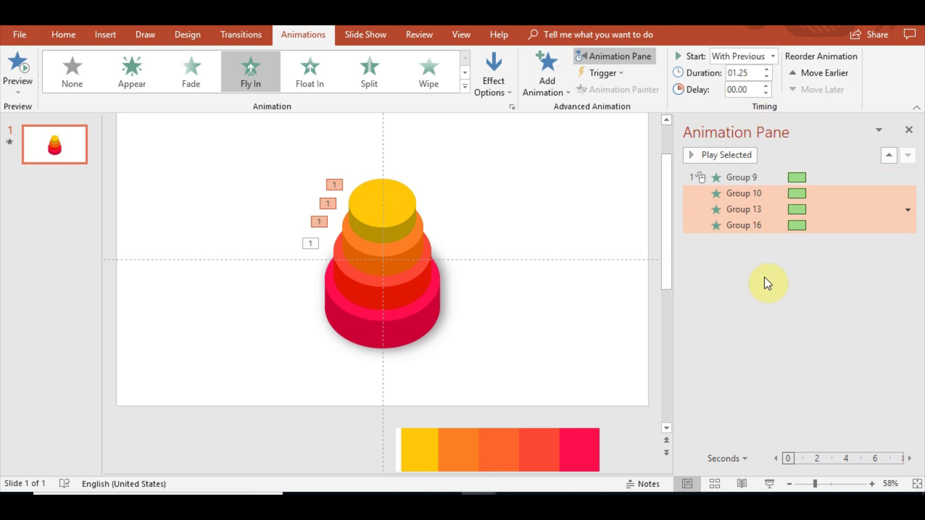
Set the second tier's animation delay to 0.1 seconds and the third tier's to 0.2 seconds.
double_click(746, 90)
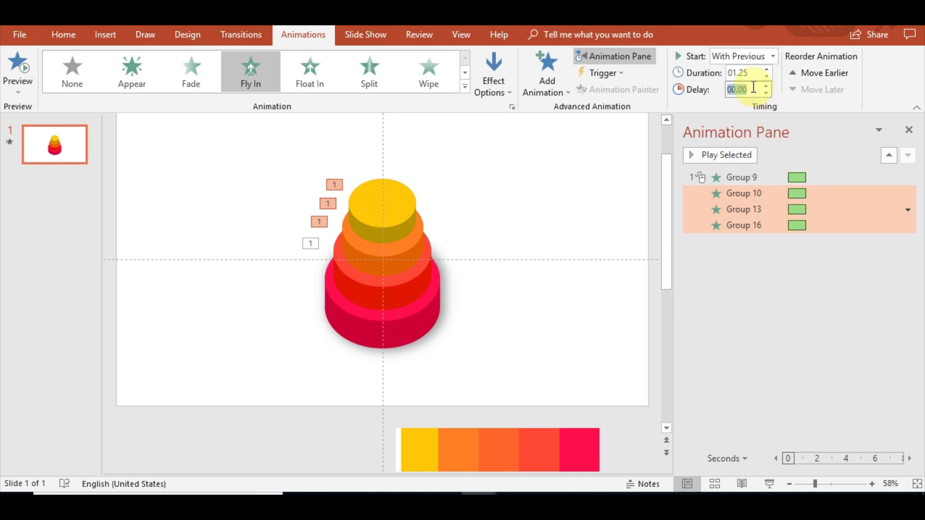
type("0.1")
left_click(764, 264)
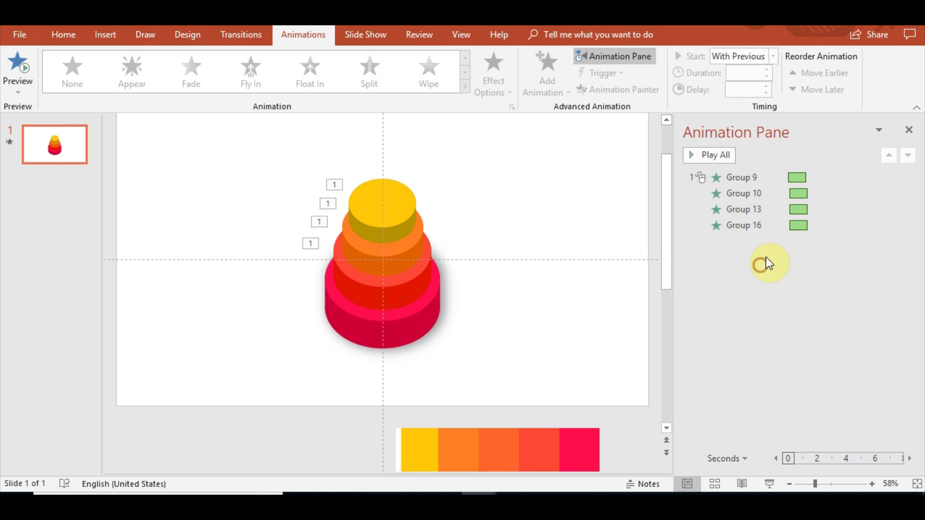
left_click(774, 216)
double_click(748, 90)
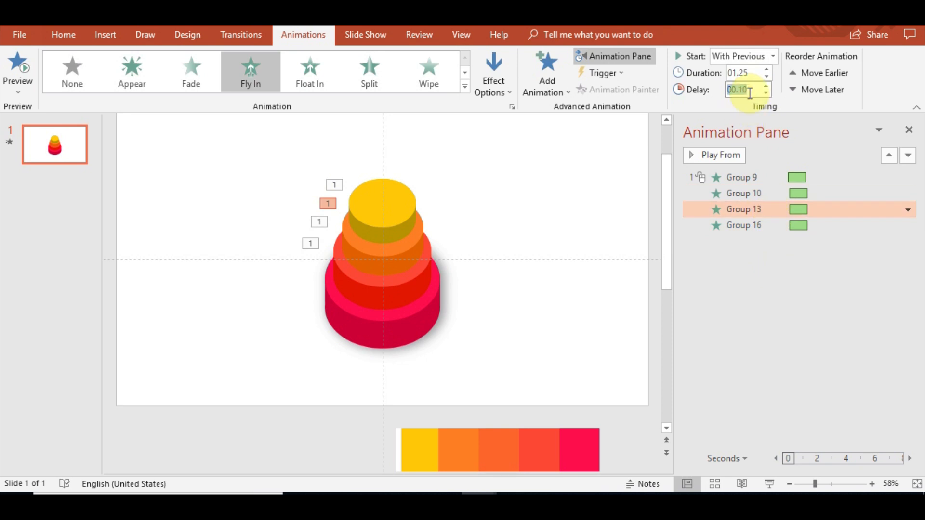
type("0.2")
key("Return")
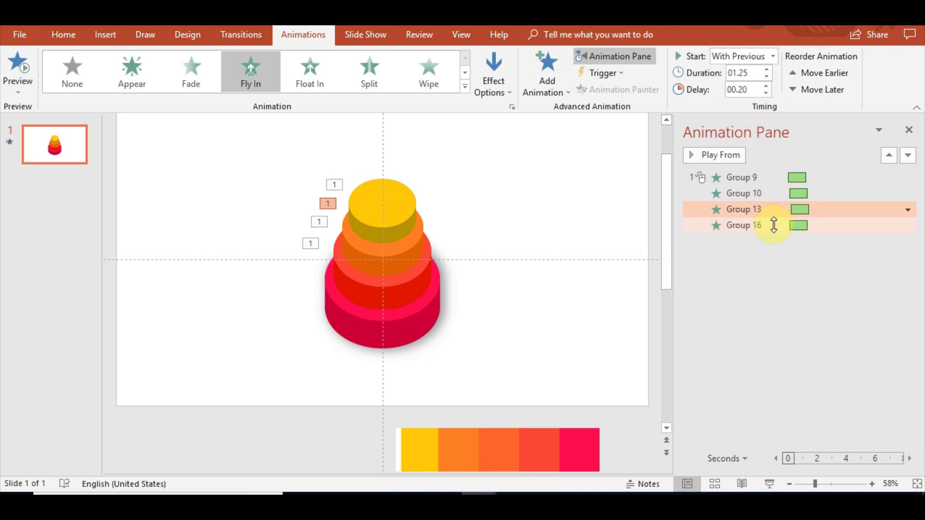
Set the top tier's animation delay to 0.3 seconds and preview the whole animation.
left_click(763, 226)
double_click(747, 89)
type("0")
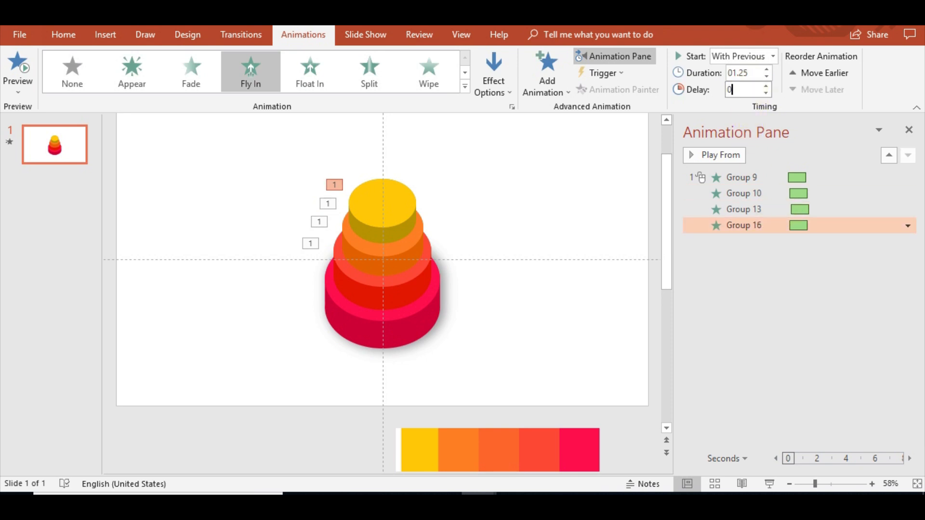
type(".3")
key("Return")
left_click(9, 72)
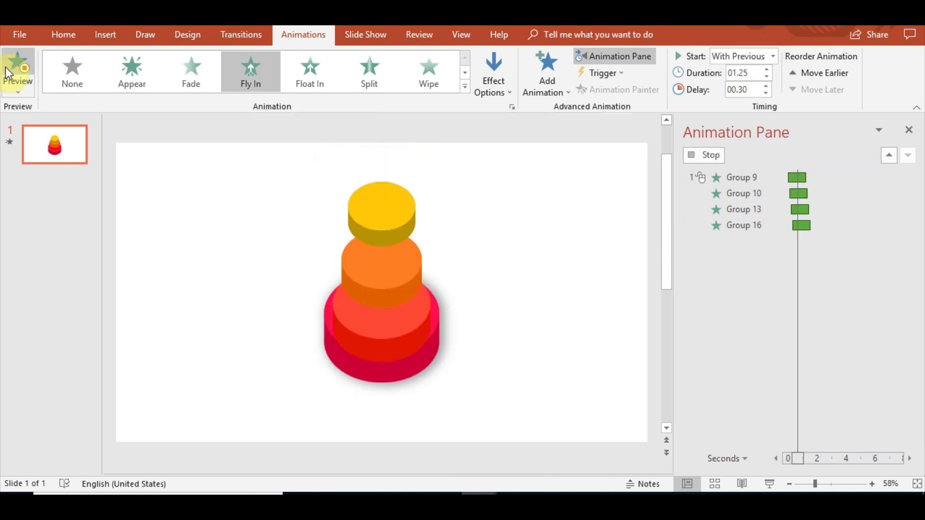
left_click(5, 73)
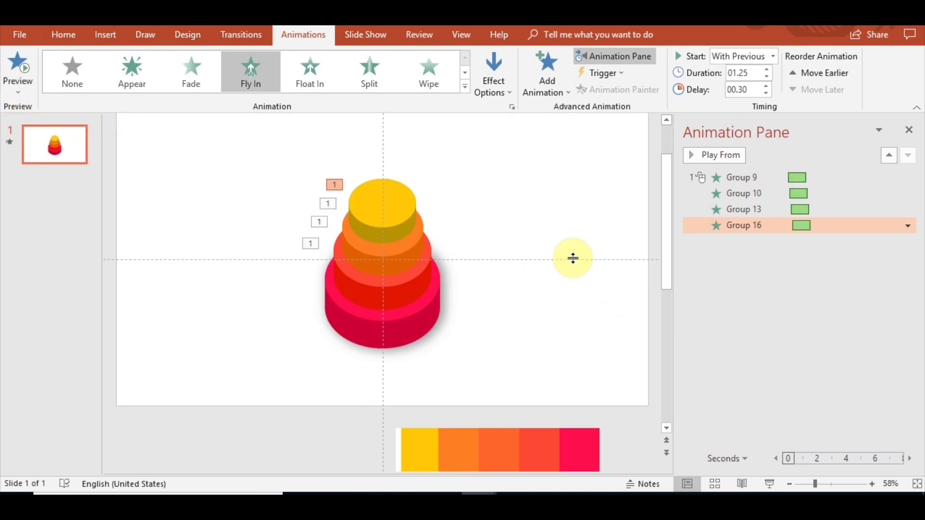
Close the Animation Pane and deselect the cake.
left_click(909, 130)
left_click(760, 332)
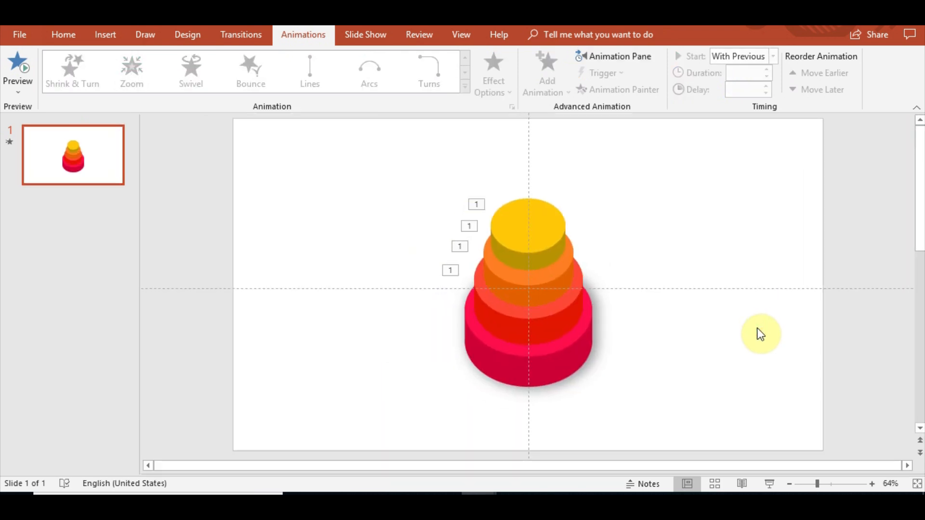
left_click(68, 250)
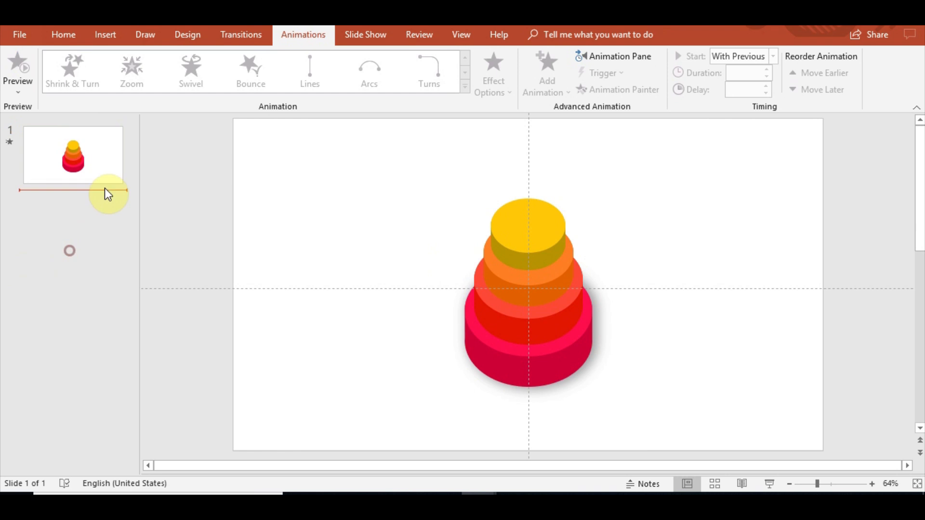
left_click(105, 171)
left_click(91, 231)
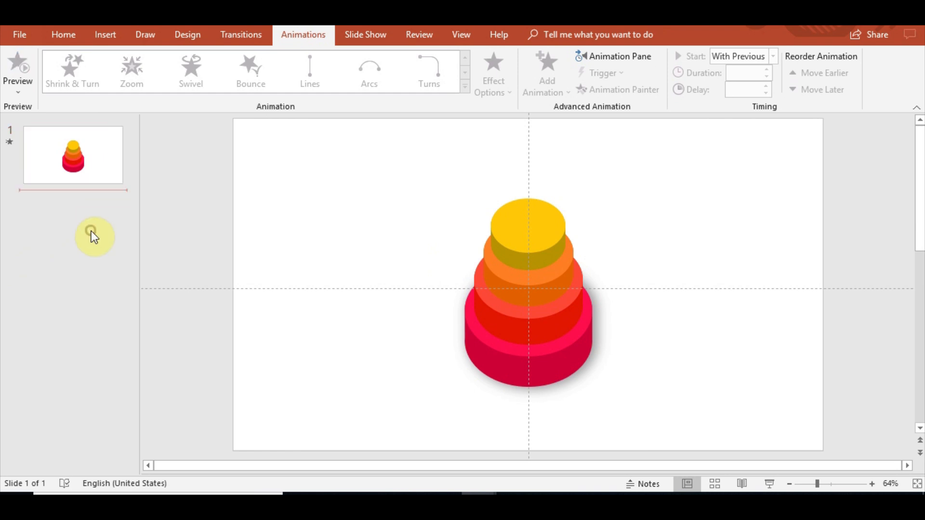
Paste a duplicate of the slide and delete all four tier animations on the new copy.
key("ctrl+v")
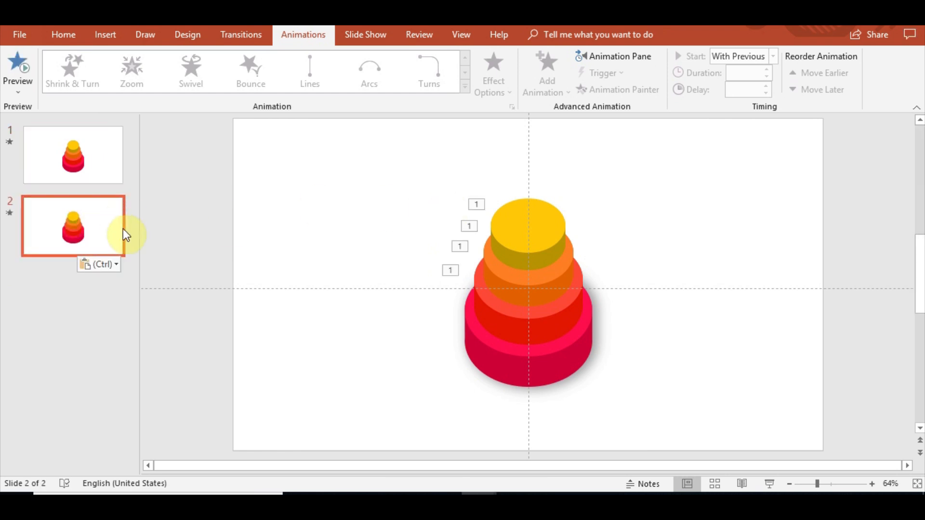
left_click(632, 58)
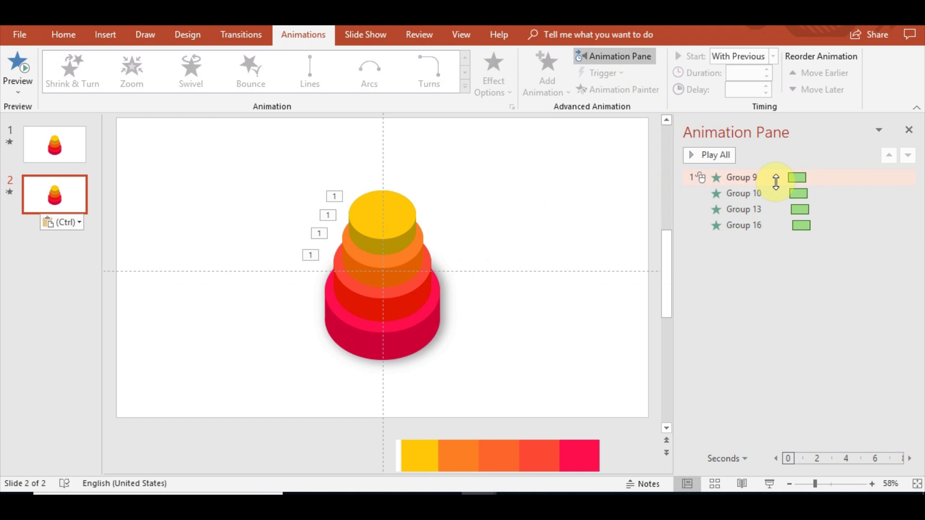
left_click(747, 178)
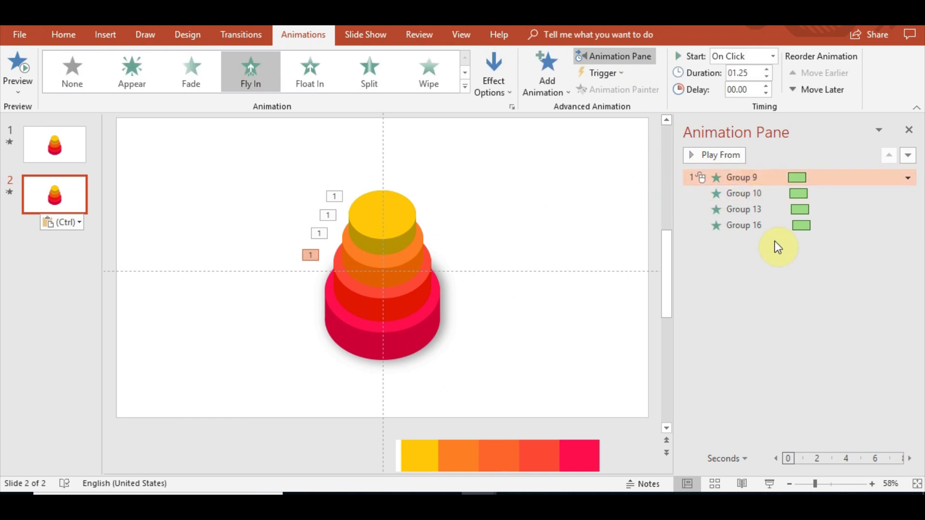
key("ctrl+a")
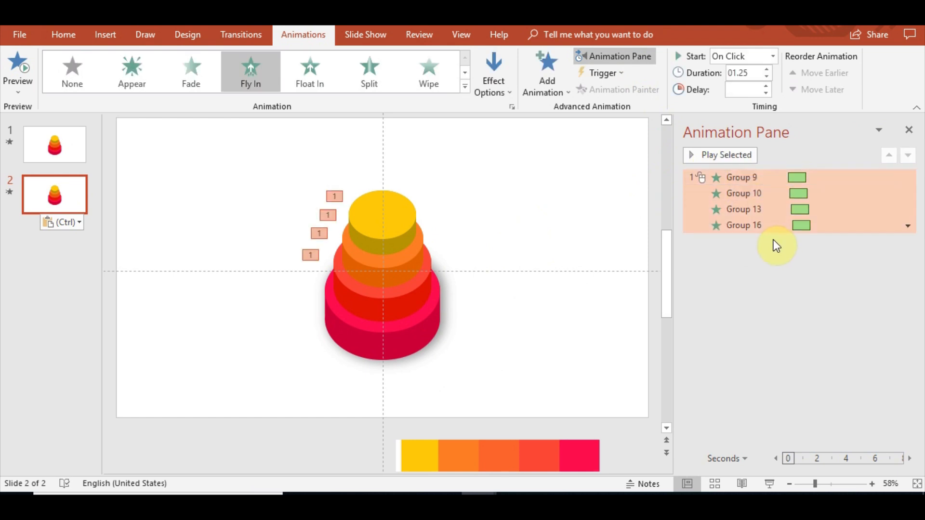
key("Delete")
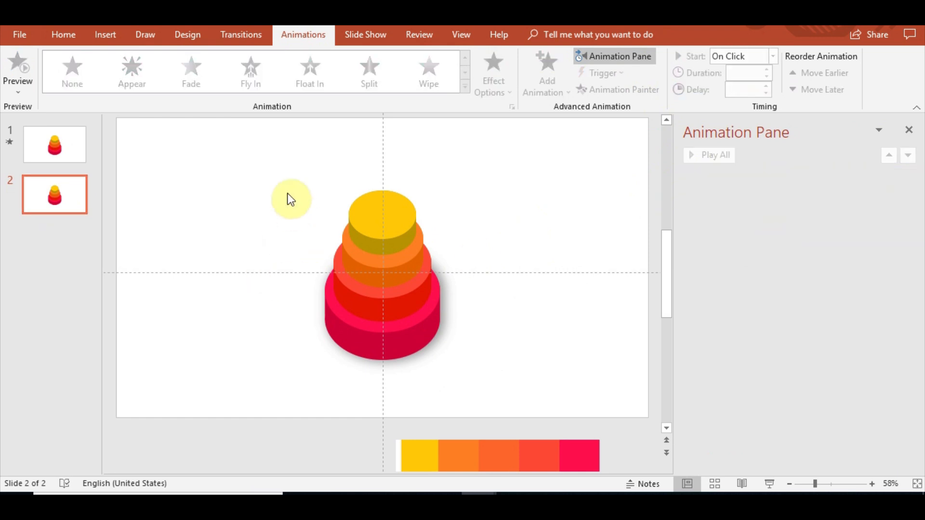
Select all four cake tiers and group them into one object.
left_click_drag(207, 115, 575, 410)
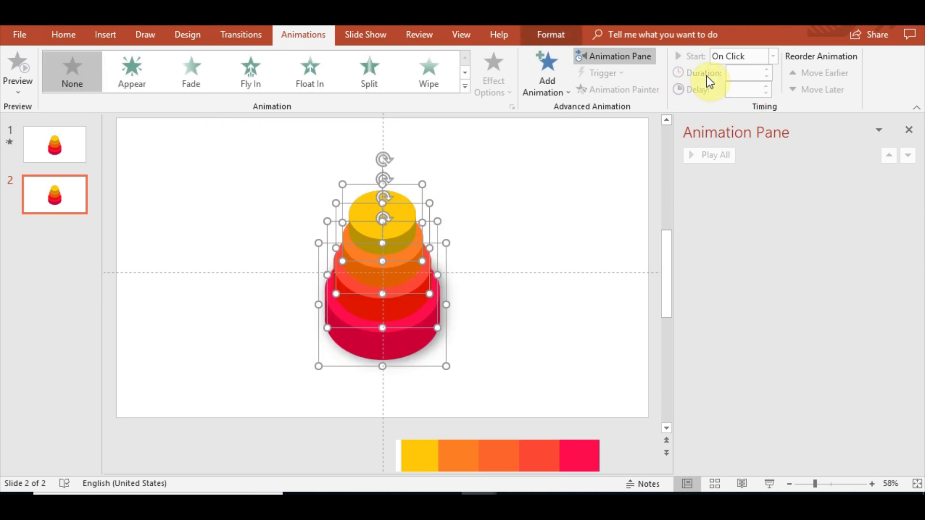
left_click(558, 43)
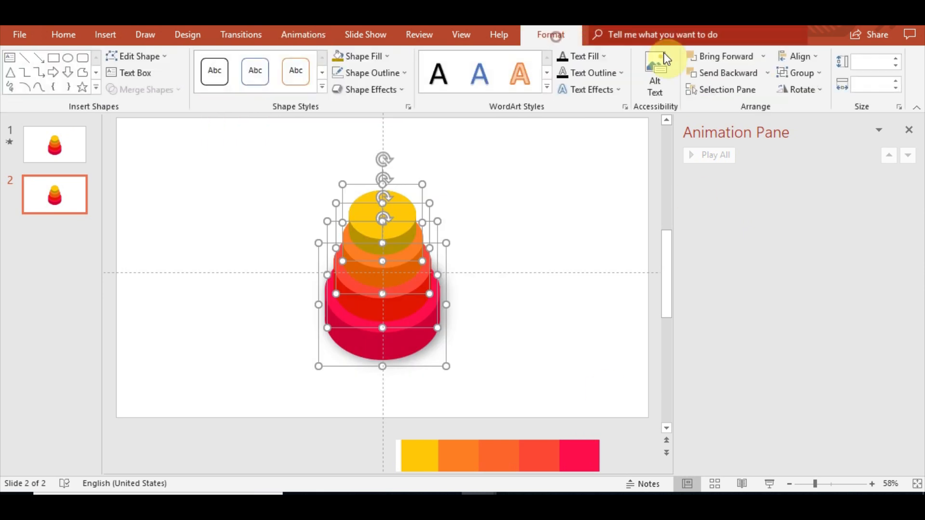
left_click(816, 72)
left_click(810, 91)
Apply a Lines motion path animation to the grouped cake.
scroll(487, 260, "down", 1)
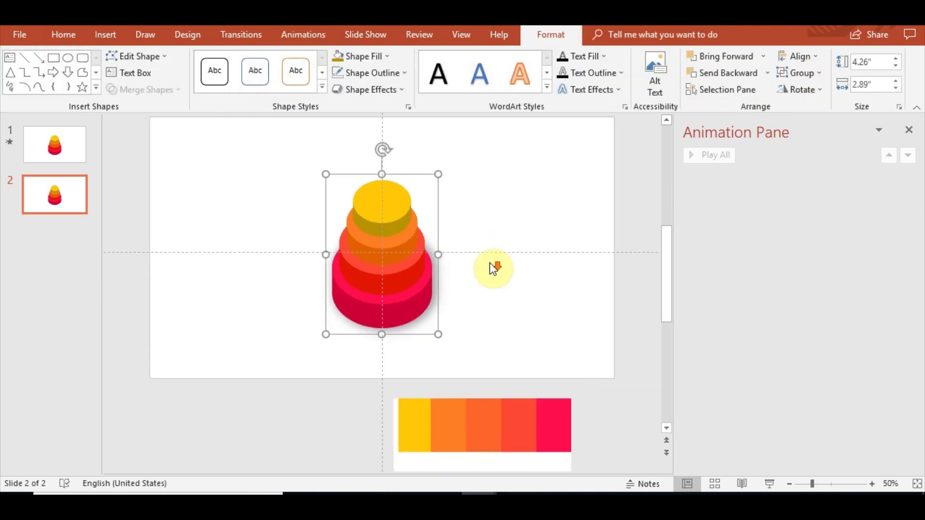
scroll(449, 246, "up", 1)
left_click(56, 200)
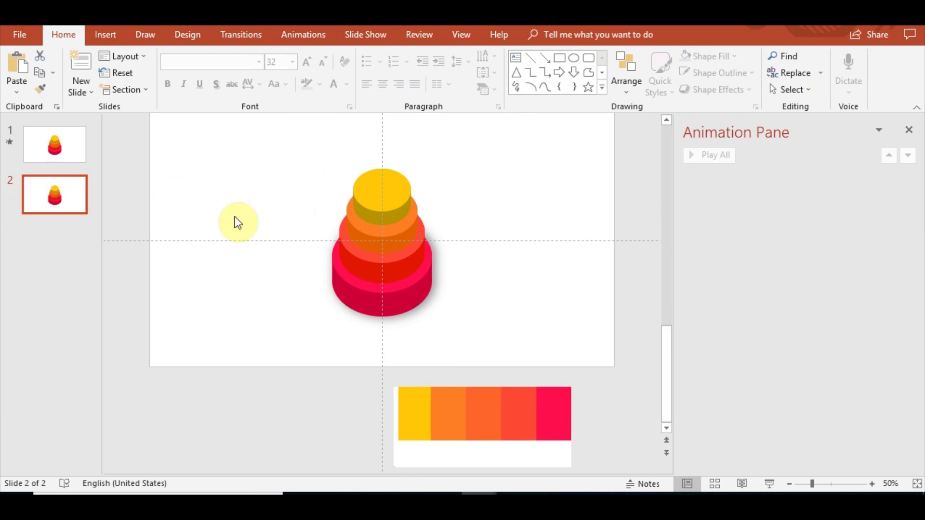
left_click(376, 197)
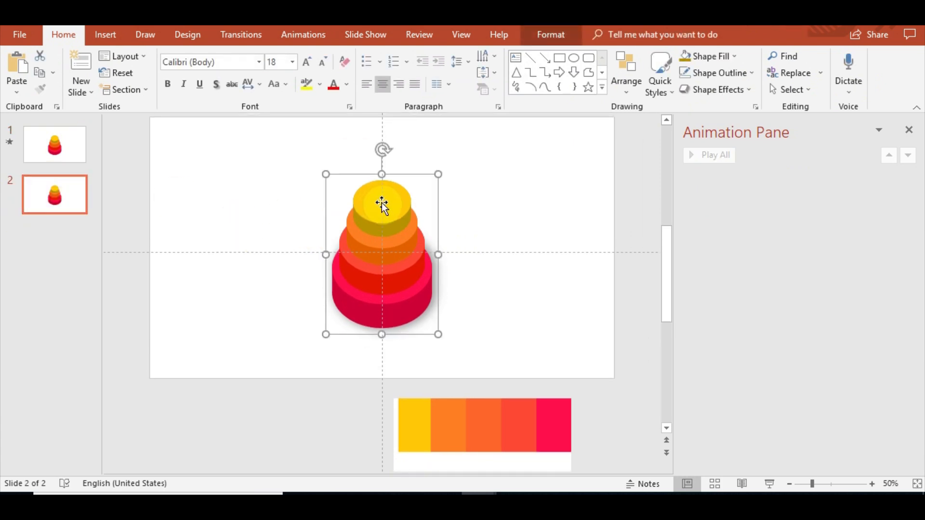
left_click(303, 38)
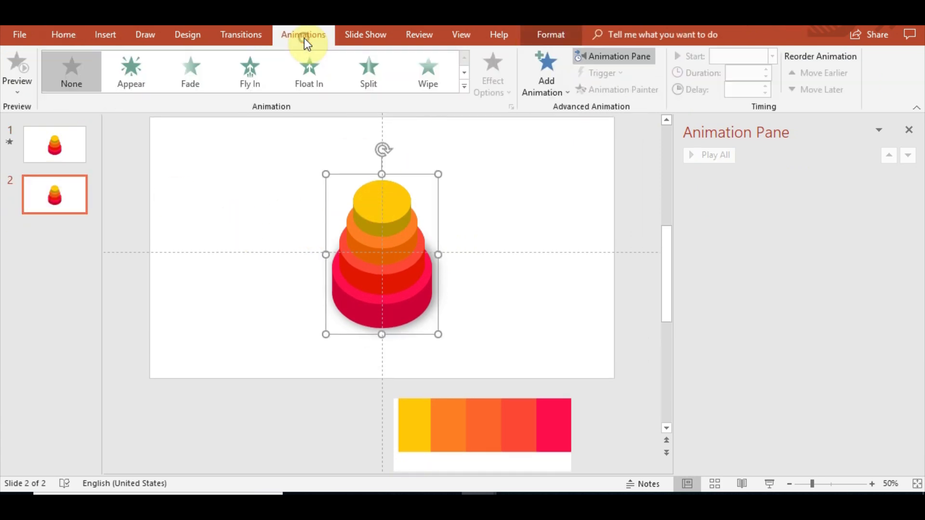
left_click(461, 92)
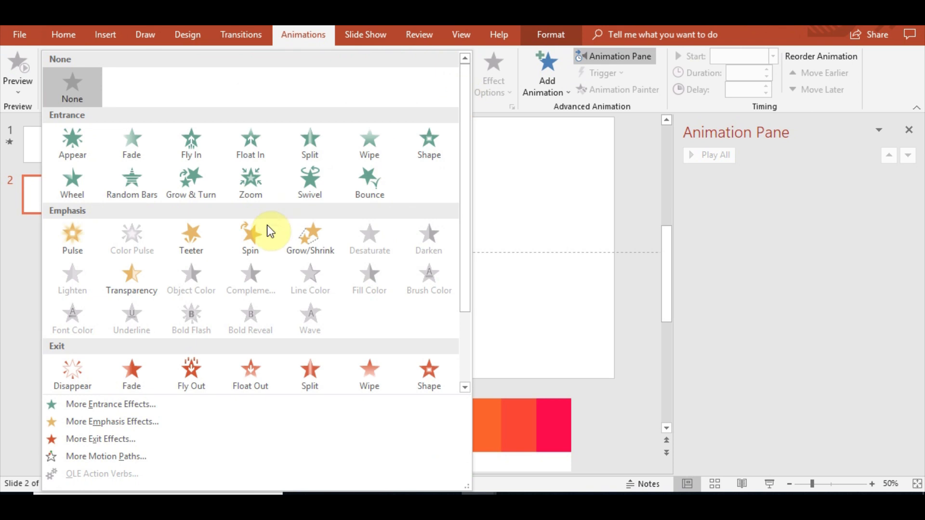
scroll(277, 259, "down", 3)
left_click(85, 371)
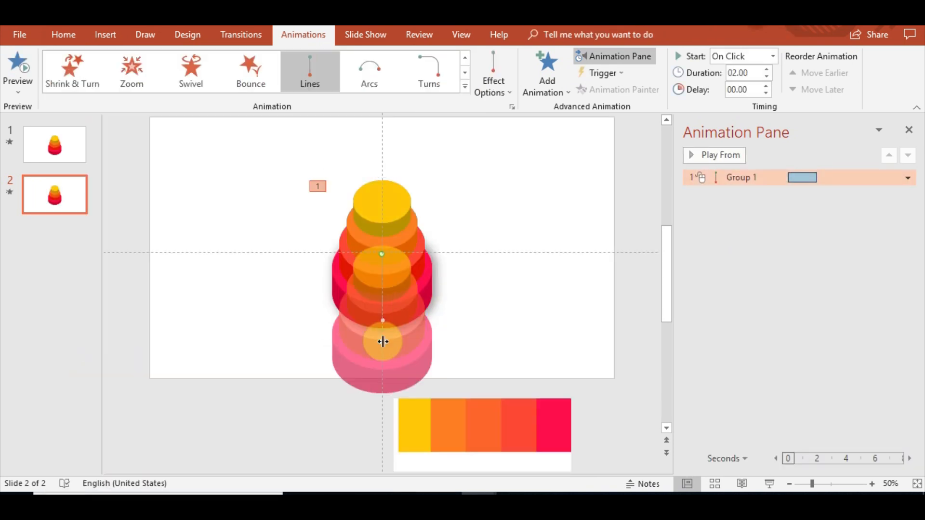
Move the motion path's end point to the left side of the slide, level with the cake.
left_click_drag(383, 341, 221, 252)
scroll(327, 308, "up", 3)
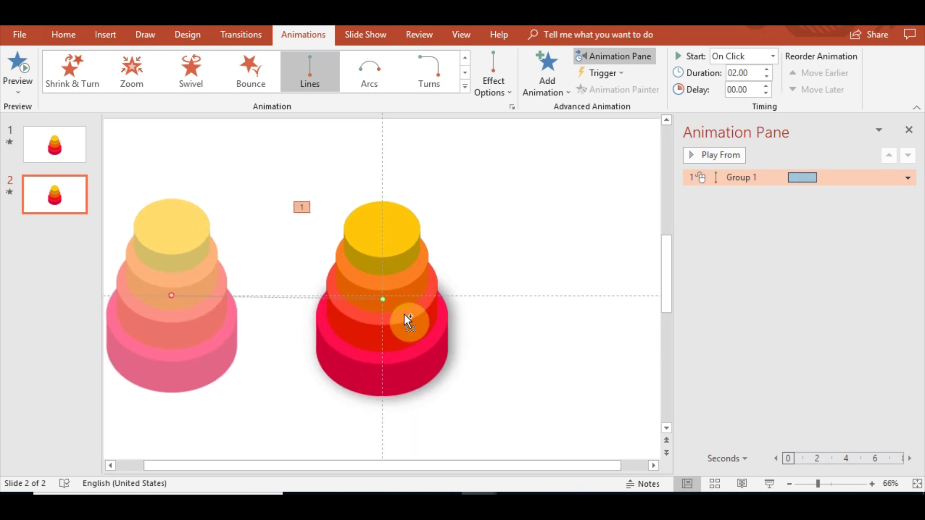
left_click_drag(143, 298, 144, 301)
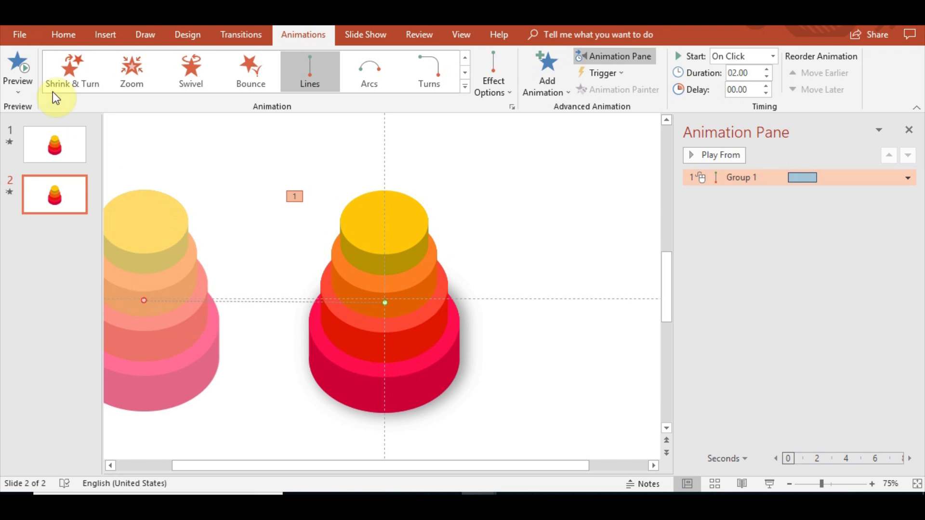
Preview the cake's motion path animation.
left_click(13, 65)
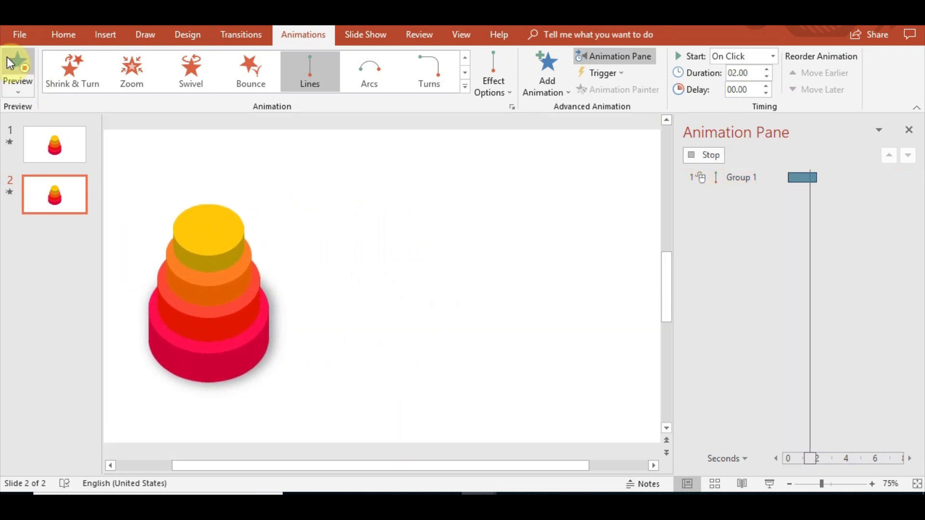
left_click(10, 62)
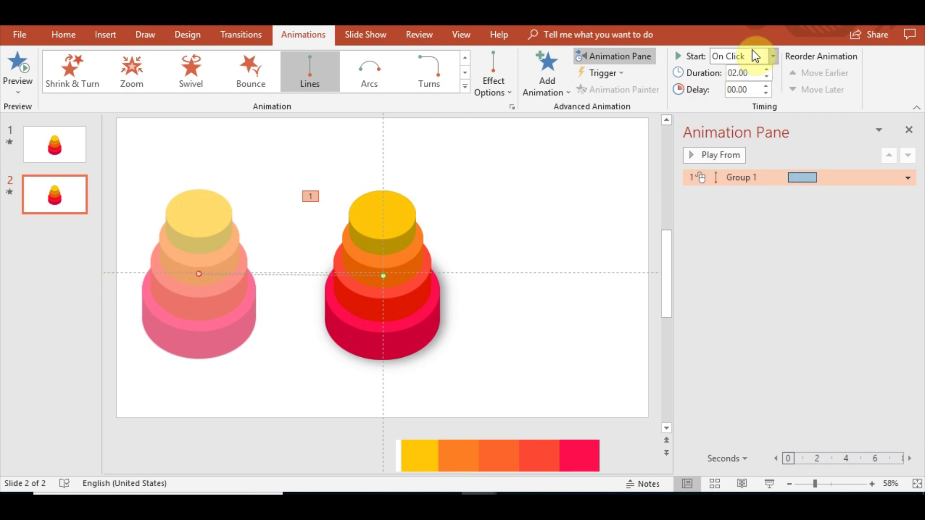
scroll(302, 233, "down", 3)
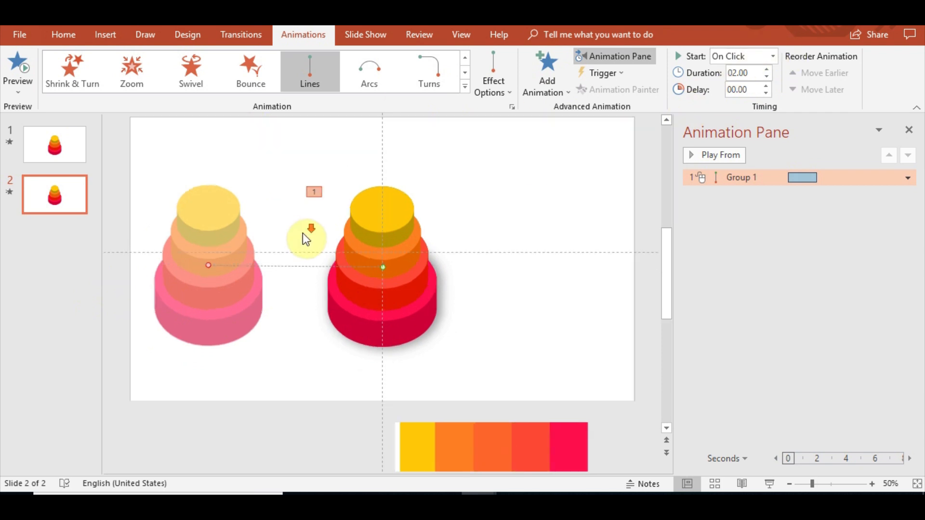
scroll(324, 236, "down", 3)
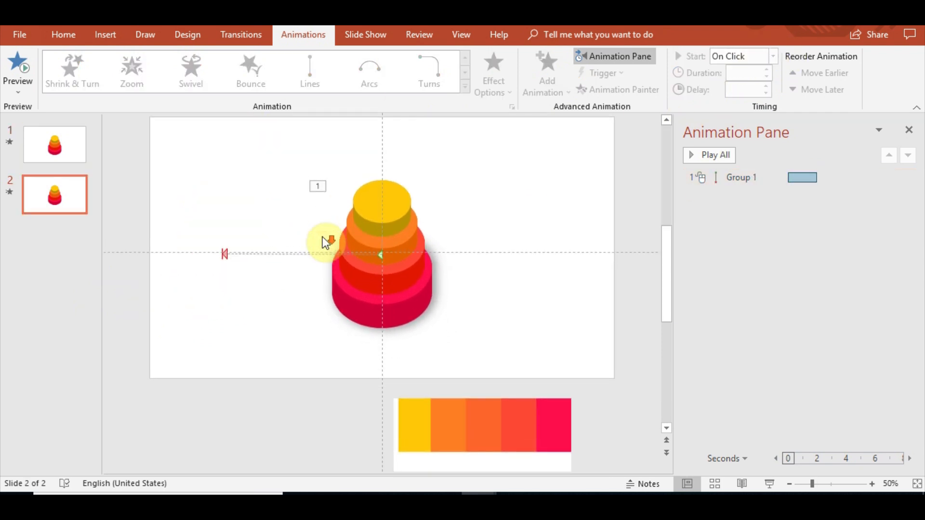
Insert a text box to the right of the cake reading YOUR CREATIVE TITLE.
left_click(105, 34)
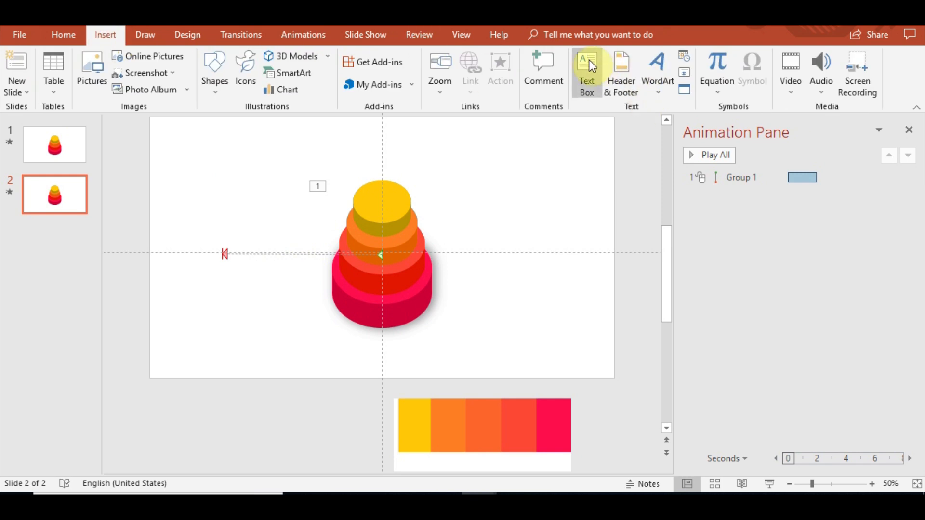
left_click(588, 62)
left_click(548, 231)
key("alt+shift")
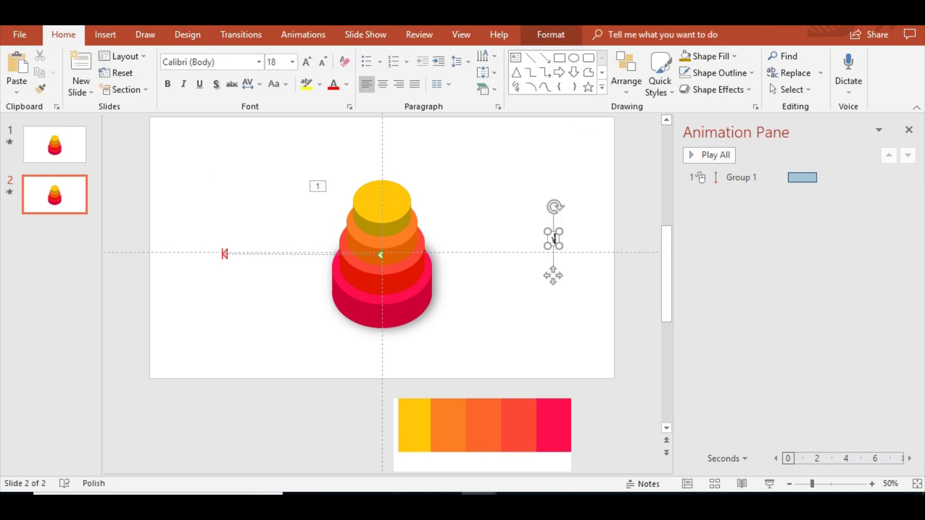
type("yOUR")
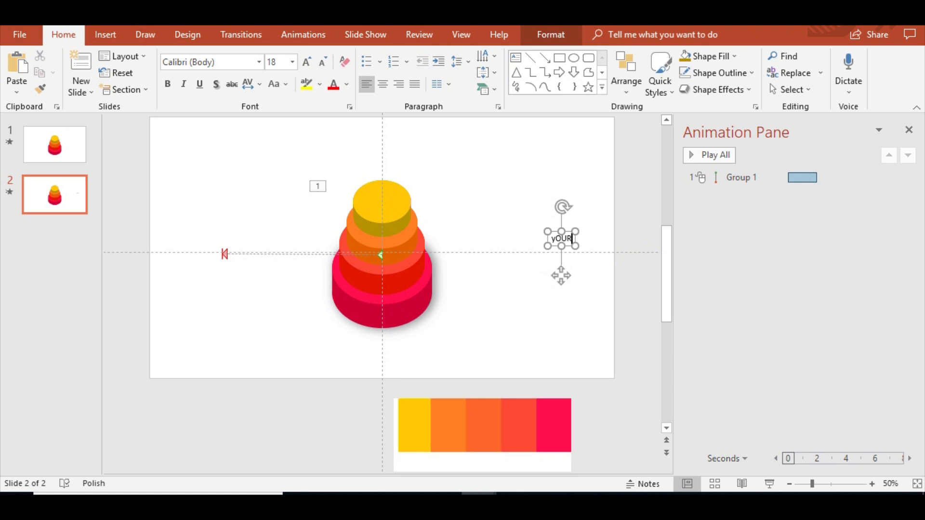
key("BackSpace")
key("BackSpace")
key("BackSpace")
key("BackSpace")
key("alt+shift")
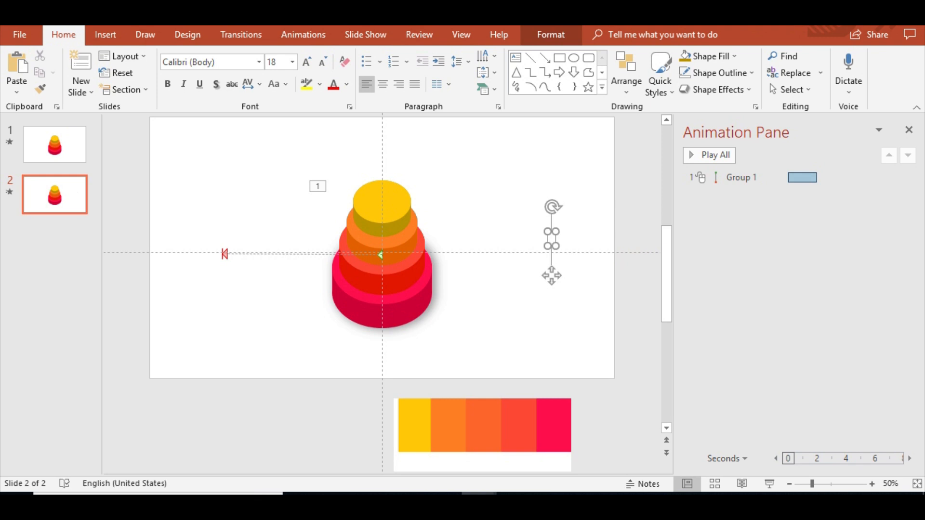
key("alt+shift")
type("YOUR")
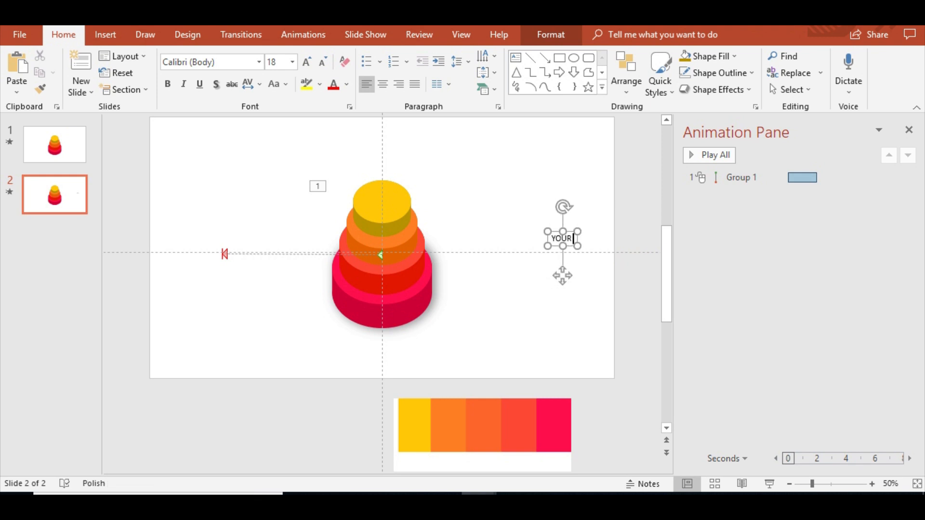
type(" CREATIVE TITL")
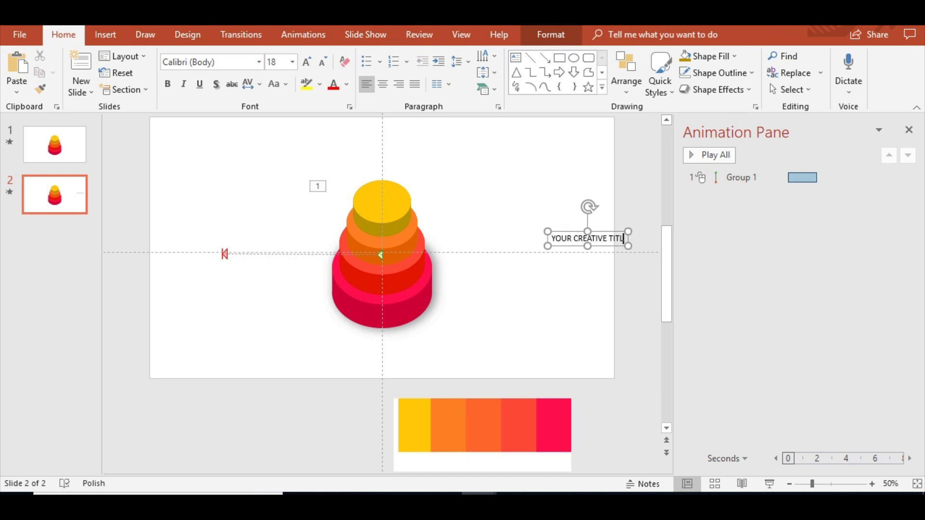
type("E")
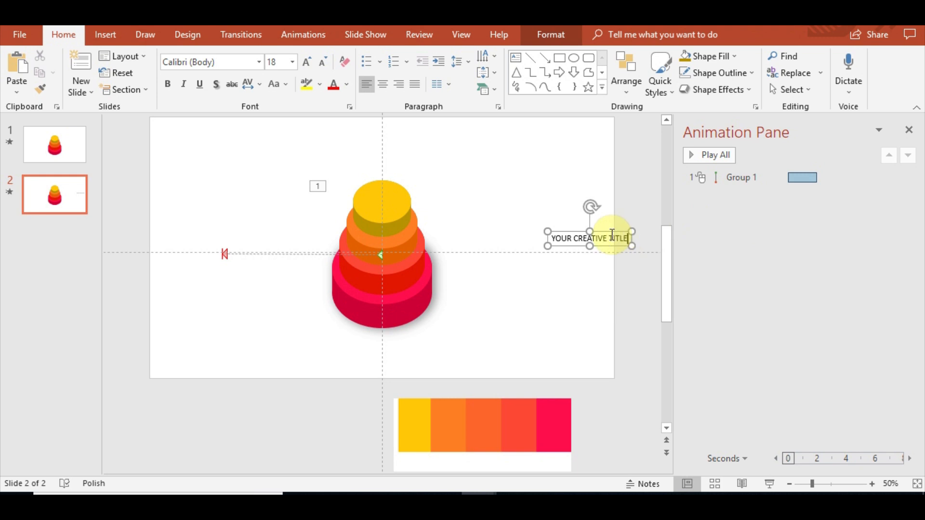
Move the title to the slide's upper-left corner and set its font to Lato Heavy.
left_click_drag(611, 231, 229, 141)
left_click(261, 61)
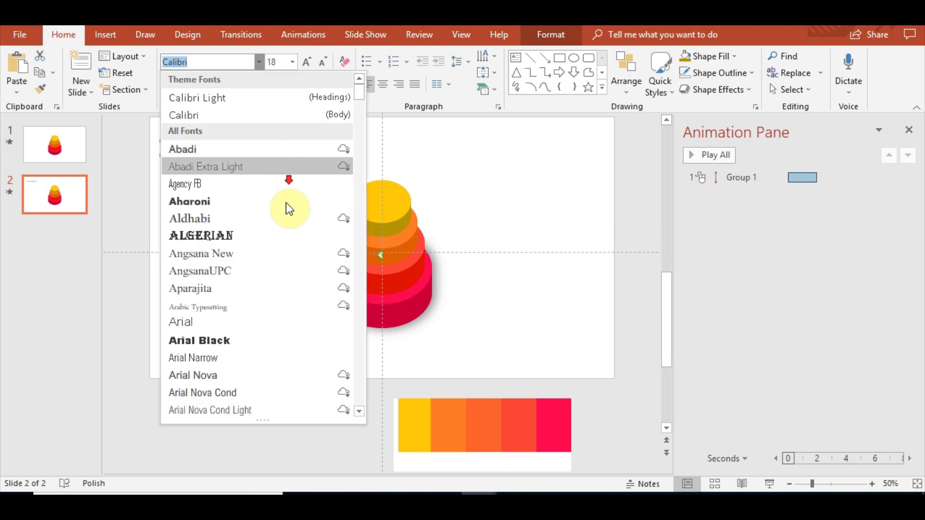
scroll(289, 205, "down", 10)
scroll(301, 203, "down", 20)
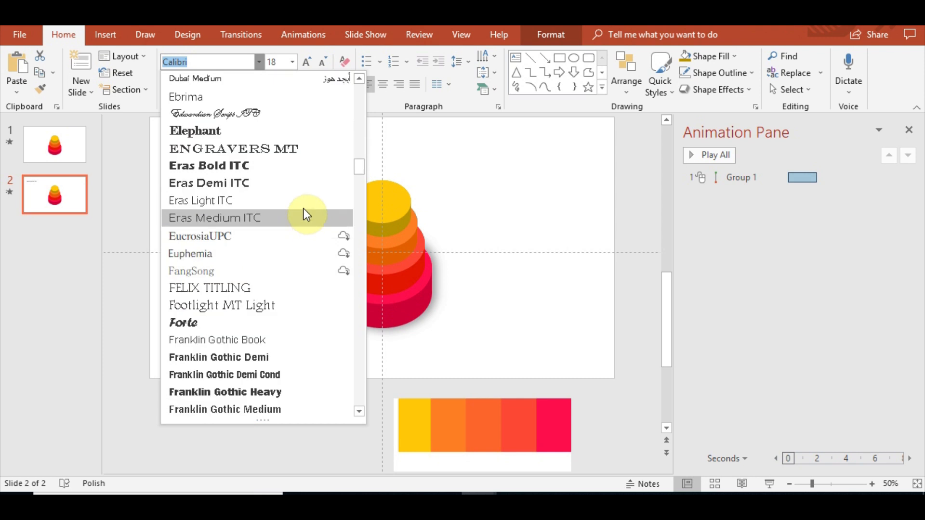
scroll(302, 236, "down", 15)
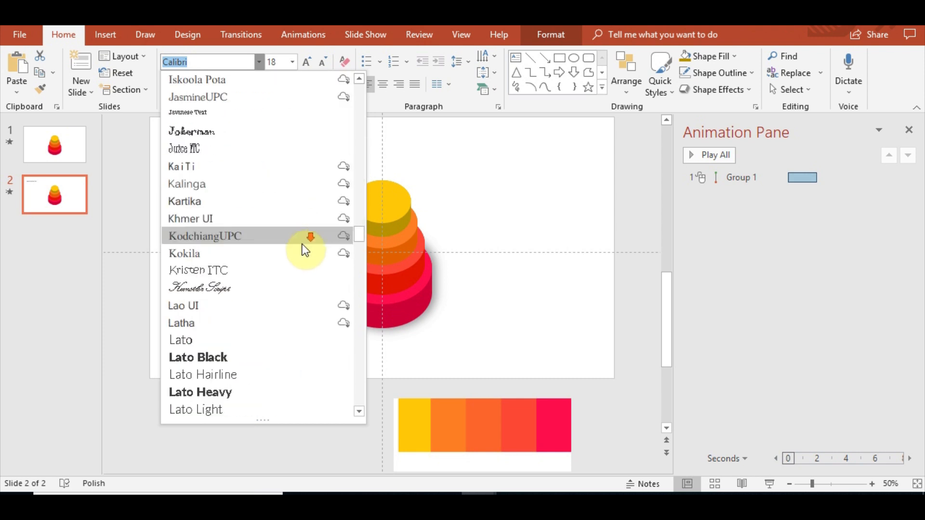
left_click(255, 288)
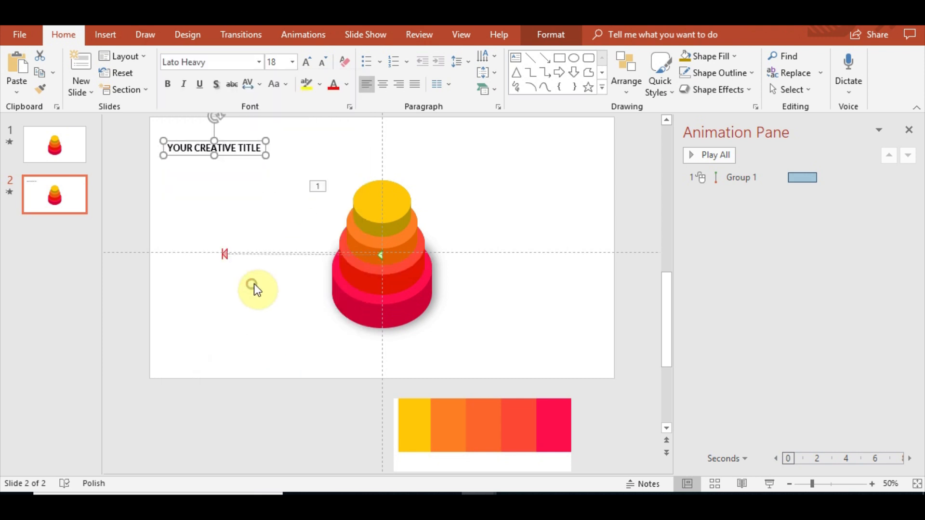
Set the title's font color to dark gray and enlarge it to 32 pt.
left_click(346, 85)
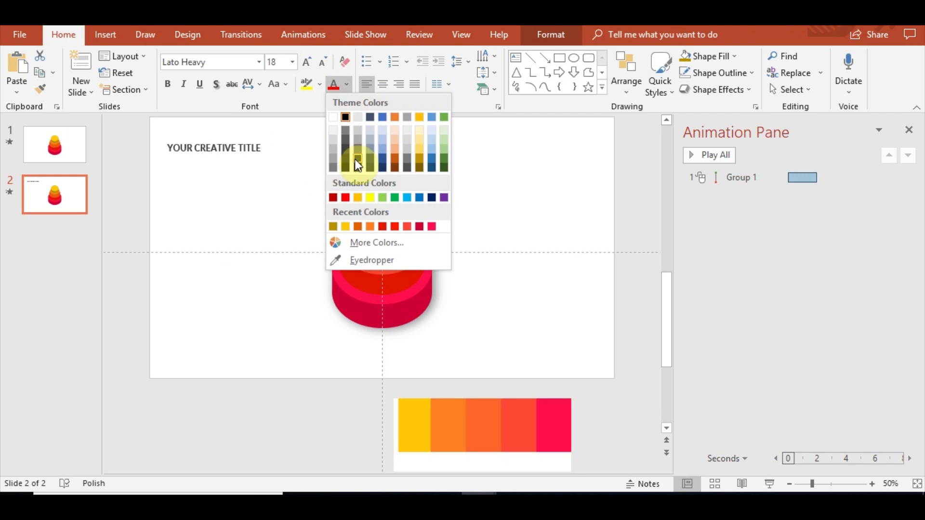
left_click(356, 153)
left_click(304, 62)
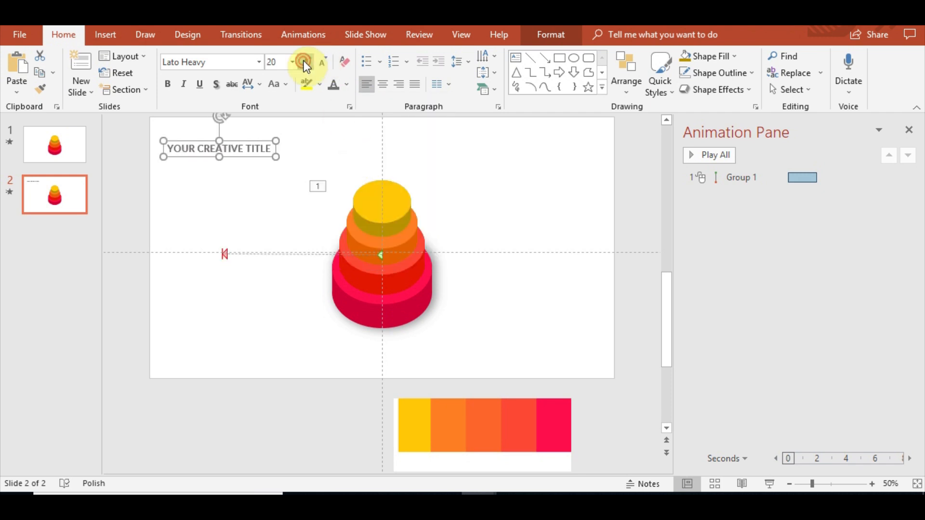
left_click(304, 61)
left_click(305, 61)
left_click(305, 62)
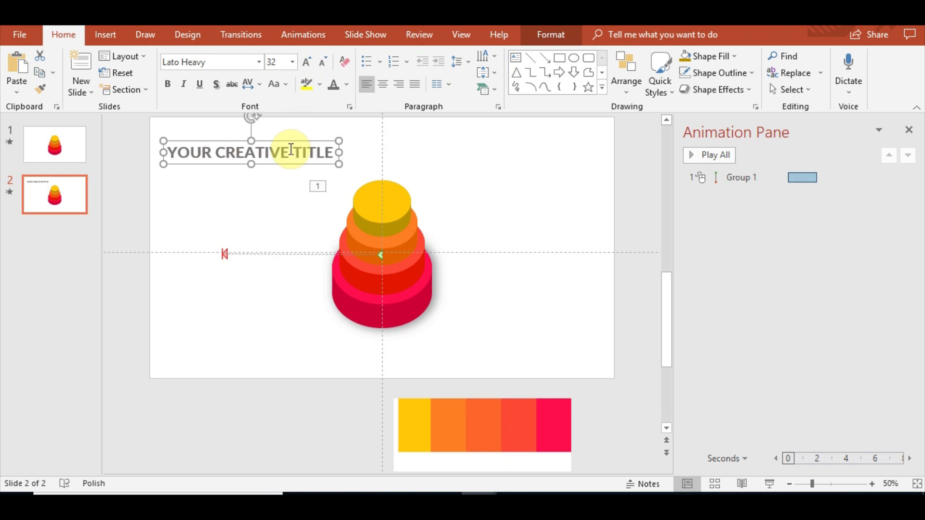
Nudge the title slightly upward and change its font to Lato Medium.
left_click_drag(279, 140, 282, 128)
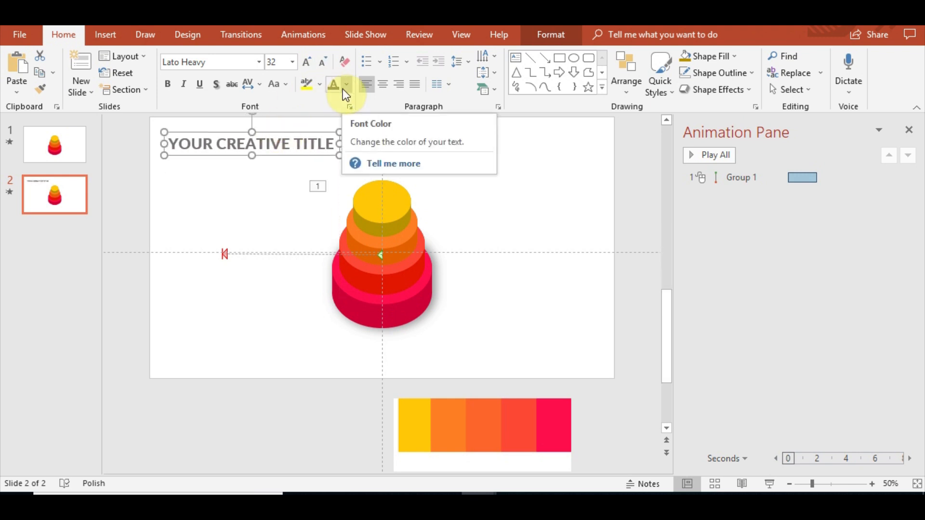
left_click(258, 62)
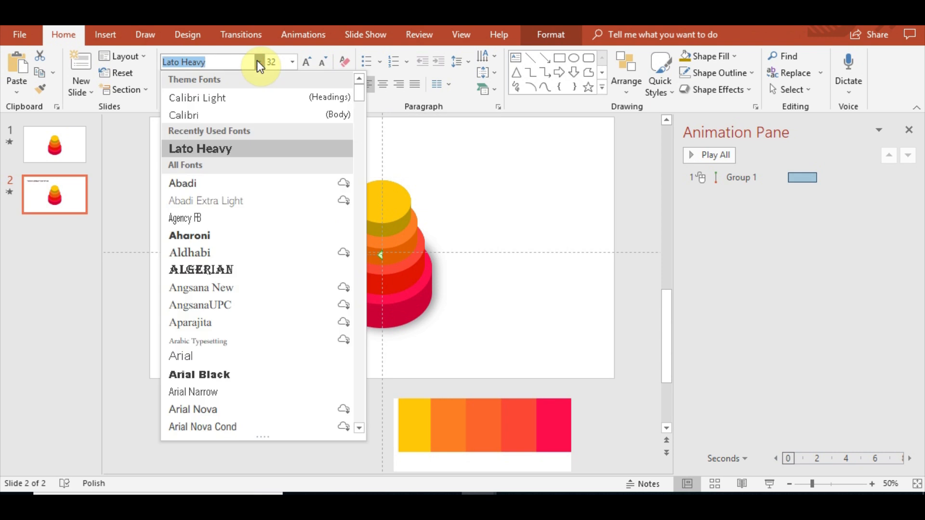
left_click_drag(358, 97, 358, 246)
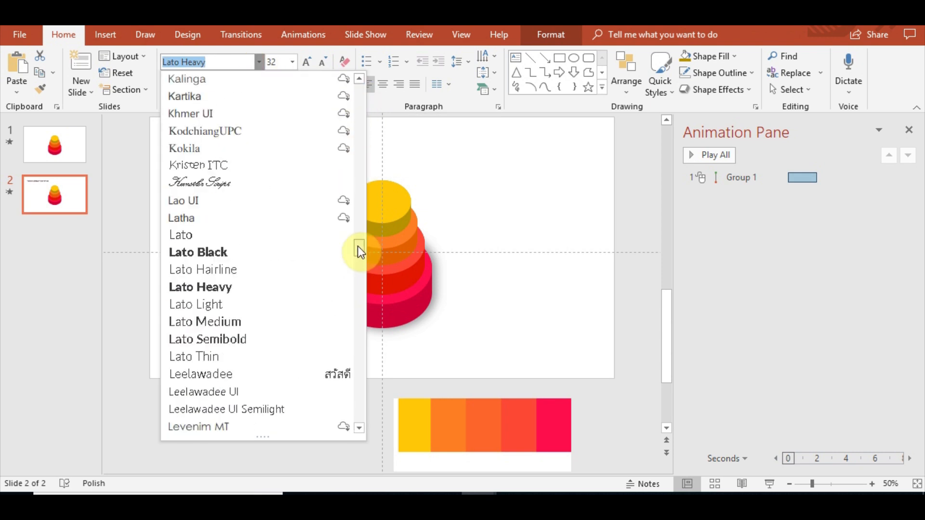
left_click(270, 321)
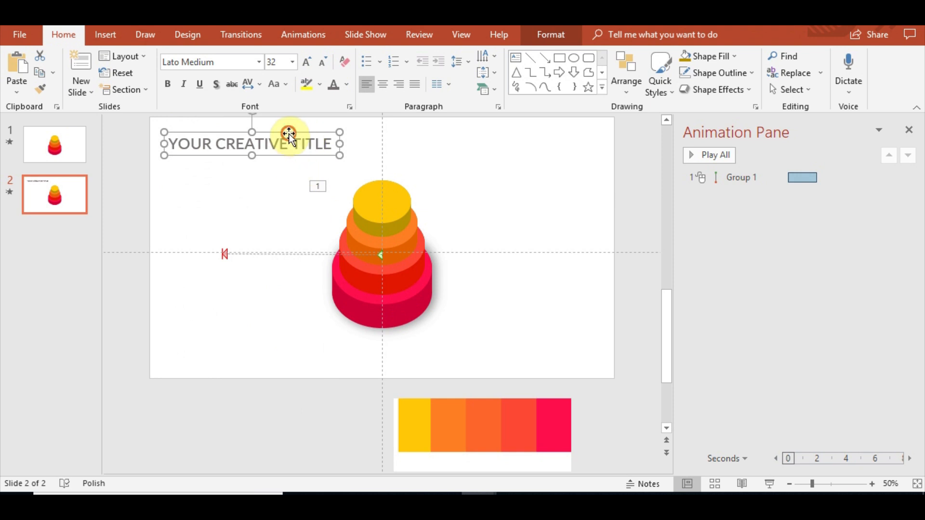
Move the title off the slide beyond its left edge.
left_click_drag(289, 136, 104, 130)
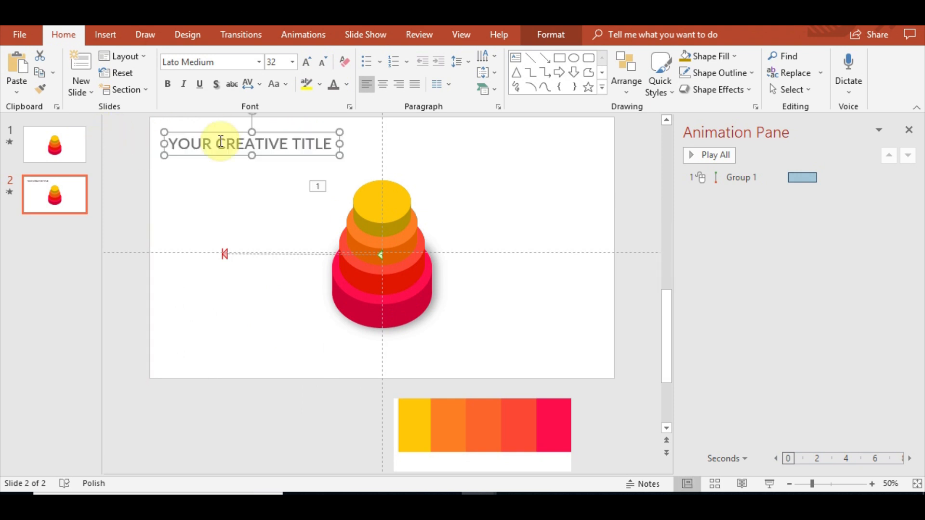
left_click_drag(287, 135, 178, 131)
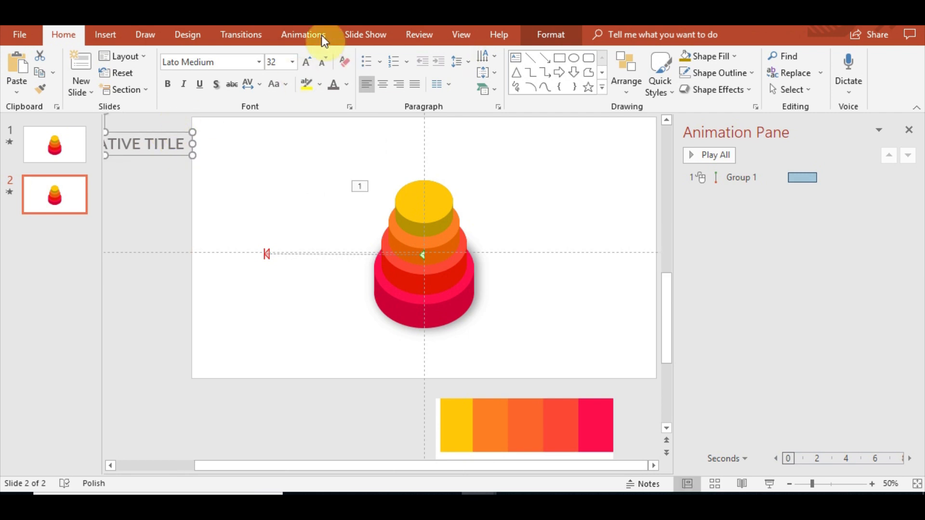
Apply a Lines motion path to the title ending at the slide's top center, set to start With Previous.
left_click(303, 36)
left_click(465, 86)
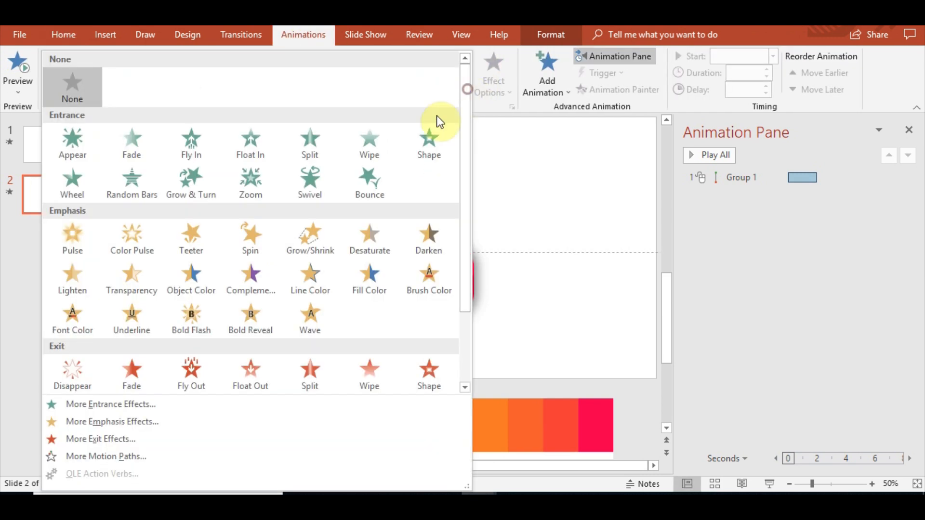
scroll(218, 339, "down", 3)
left_click(96, 392)
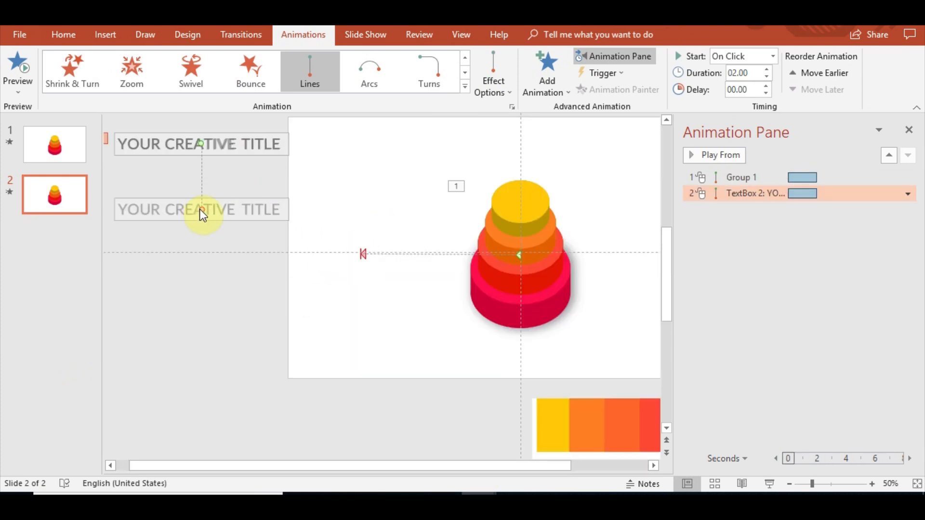
left_click_drag(202, 209, 518, 142)
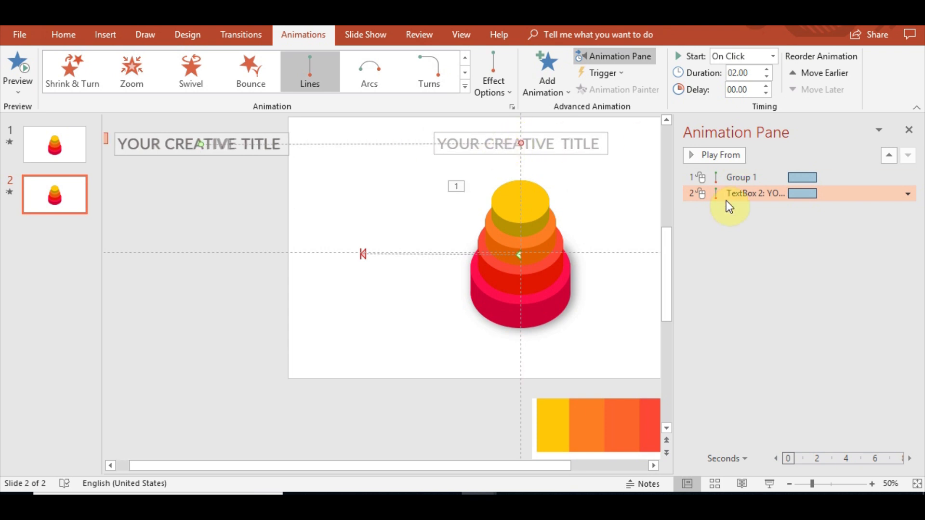
left_click(907, 193)
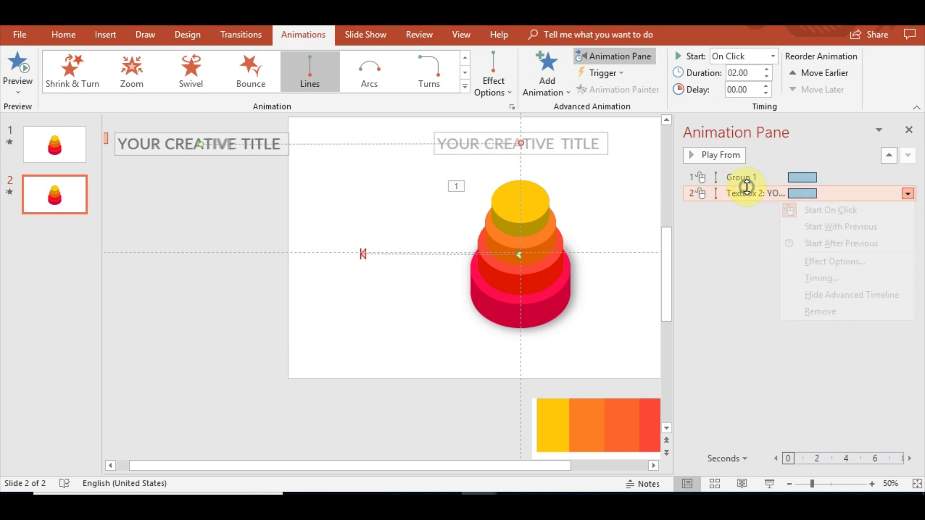
left_click(882, 226)
Preview the slide's animations and close the Animation Pane.
left_click(14, 68)
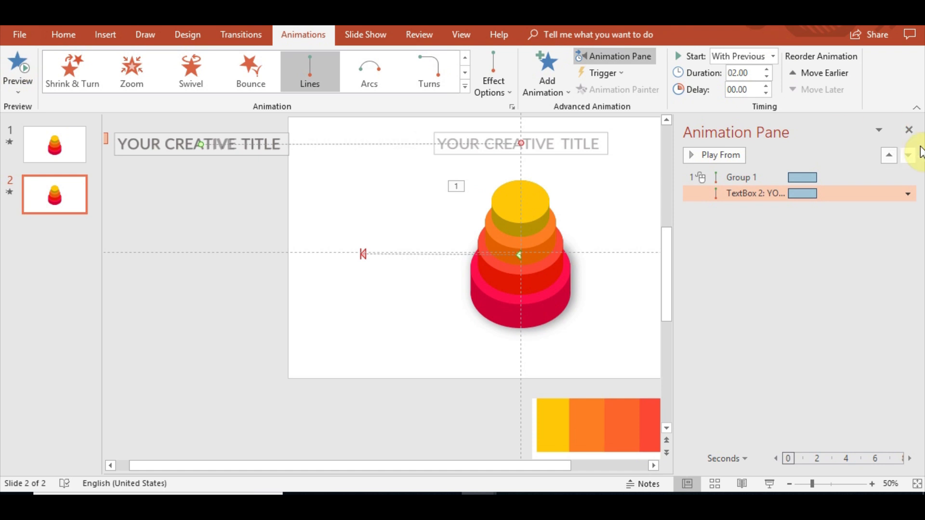
left_click(909, 130)
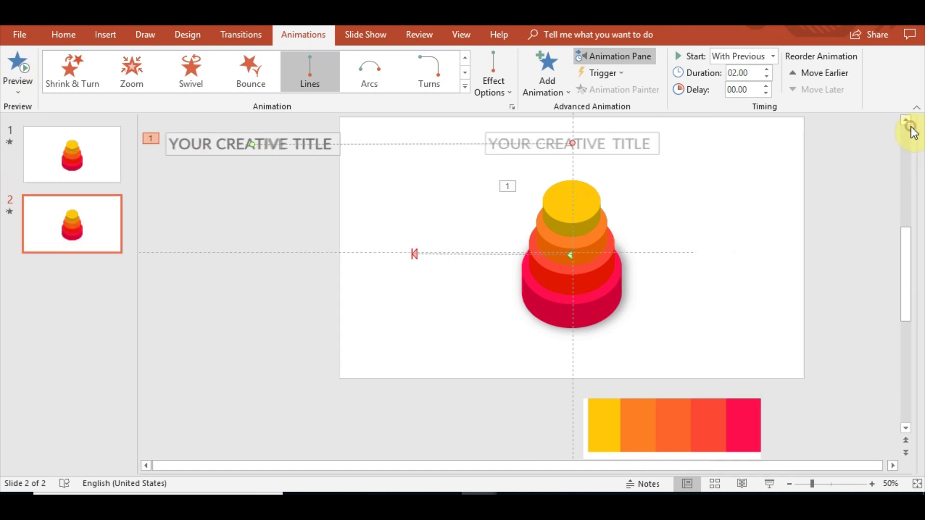
left_click(828, 224)
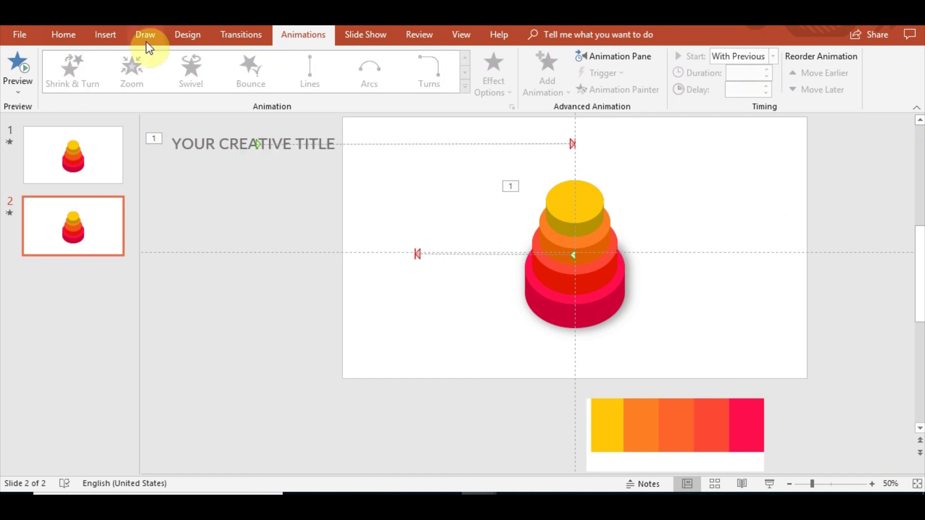
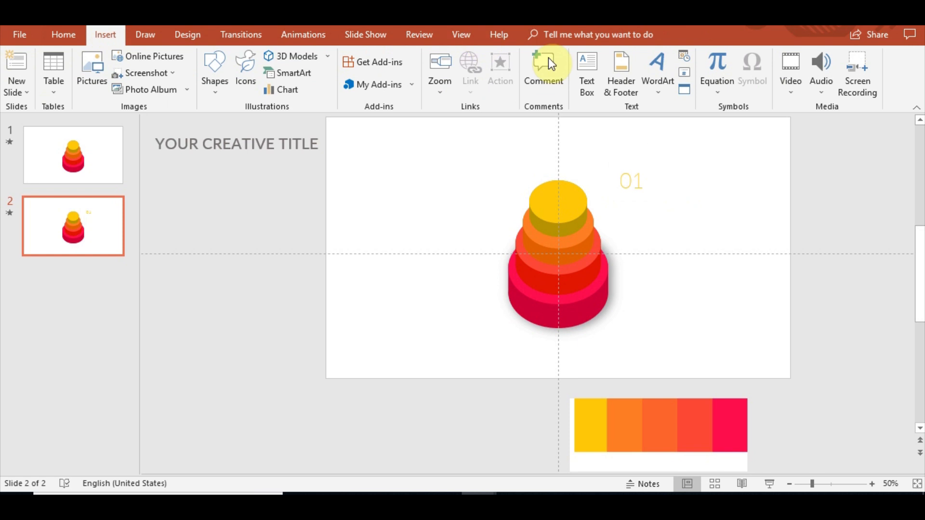
Add a text box reading Lorem Ipsum beside the 01 number and position it.
left_click(581, 65)
left_click(681, 179)
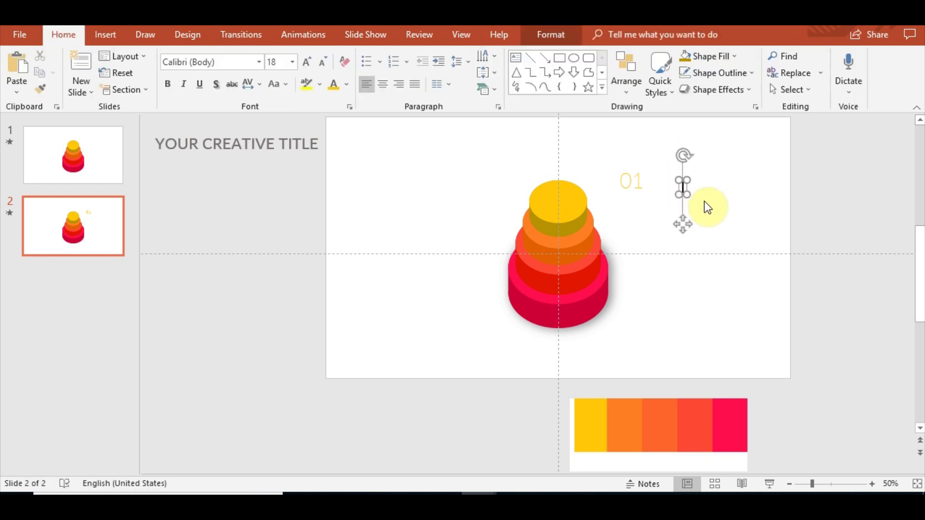
type("Lorem ")
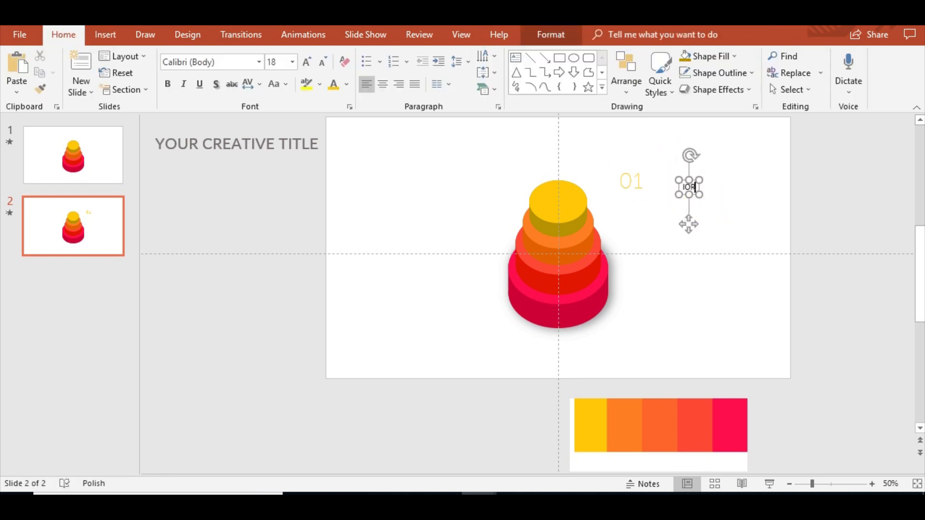
type("Ipsum")
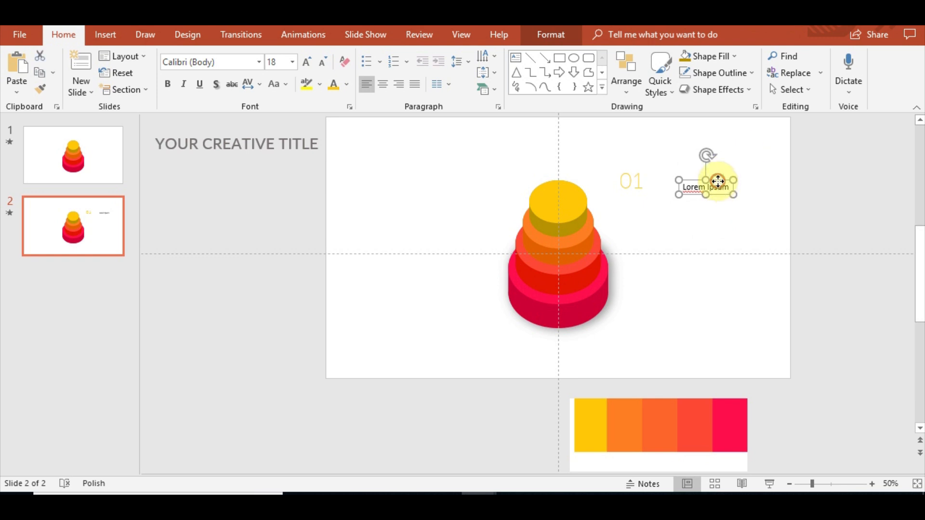
left_click_drag(713, 182, 689, 174)
left_click(692, 173)
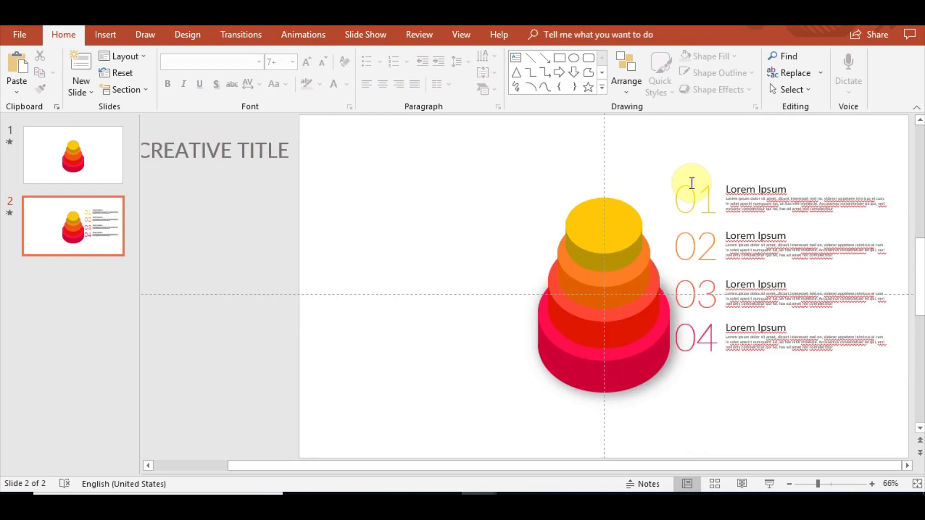
Group the 03 number with its Lorem Ipsum text block.
left_click(708, 284)
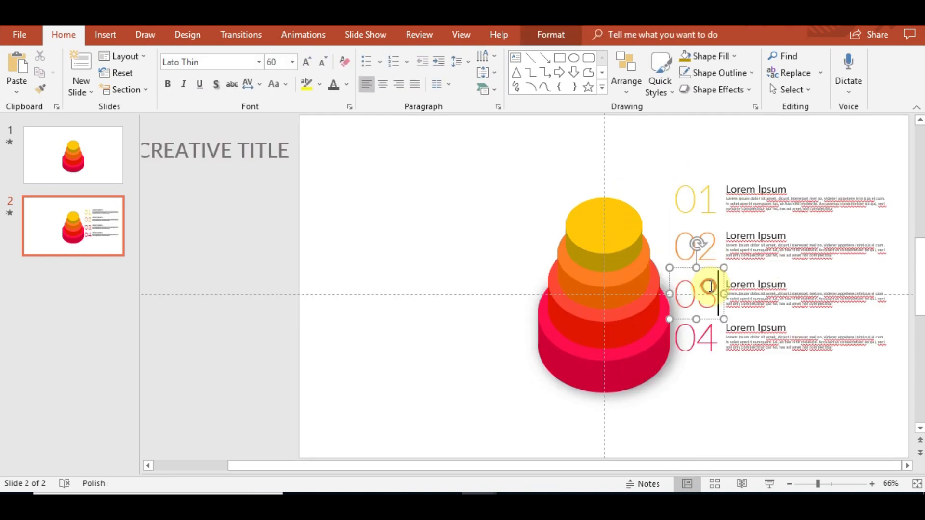
left_click(756, 301, "shift")
left_click(627, 75)
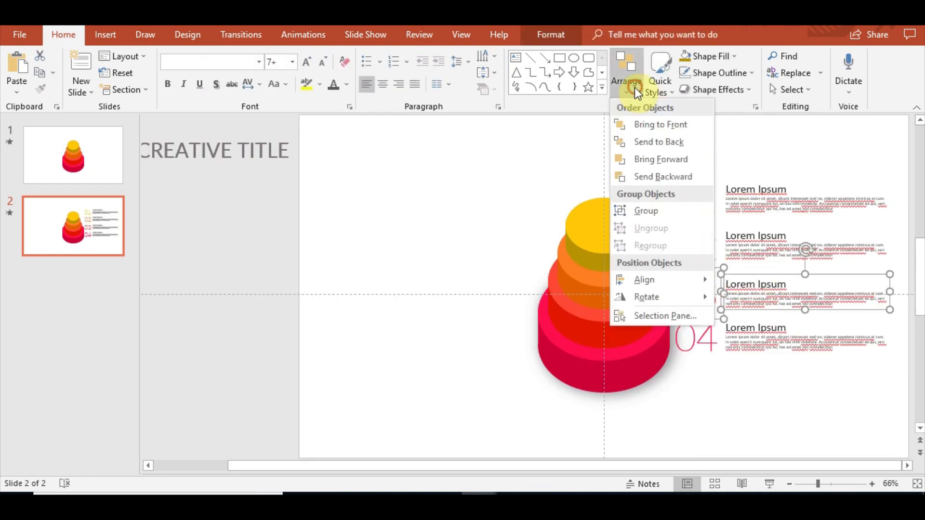
left_click(660, 210)
Group the 04 number with its Lorem Ipsum text block.
left_click(698, 338)
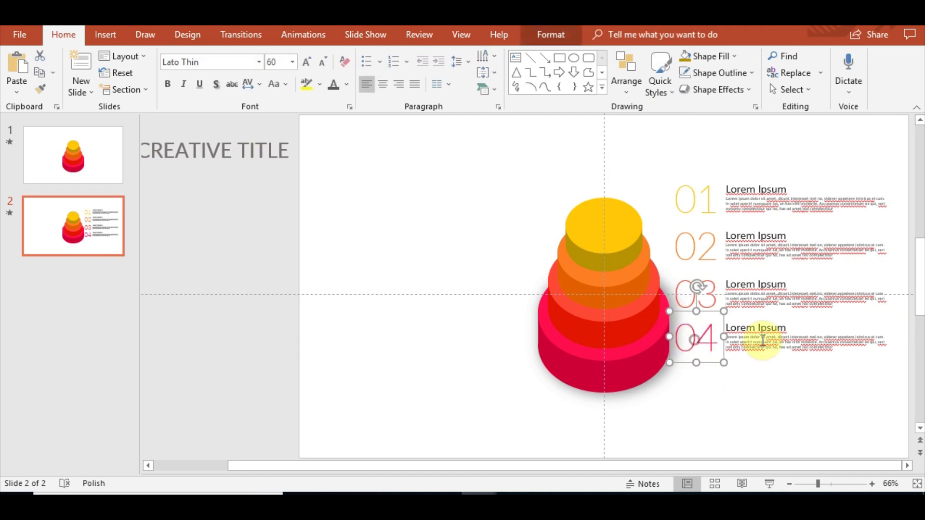
left_click(760, 341, "shift")
left_click(626, 80)
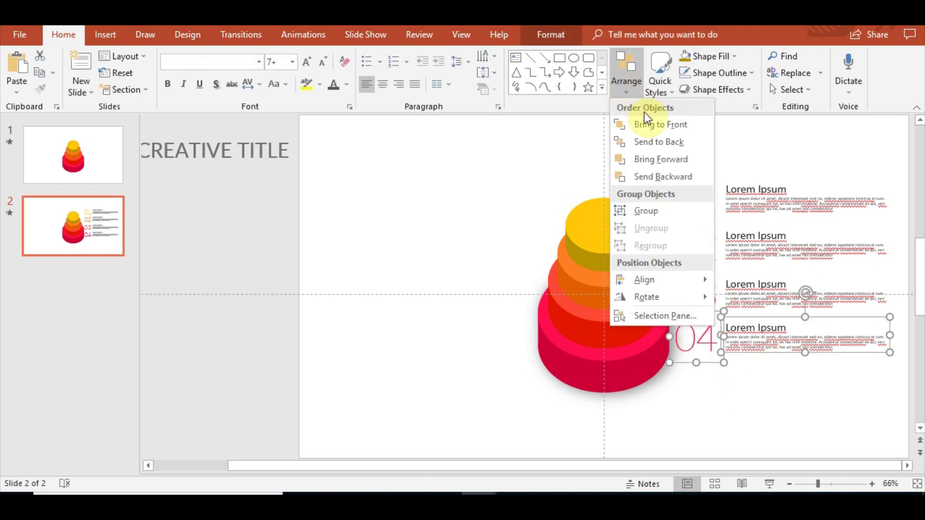
left_click(646, 212)
Nudge the 04 item group slightly downward.
left_click(796, 385)
left_click(781, 201)
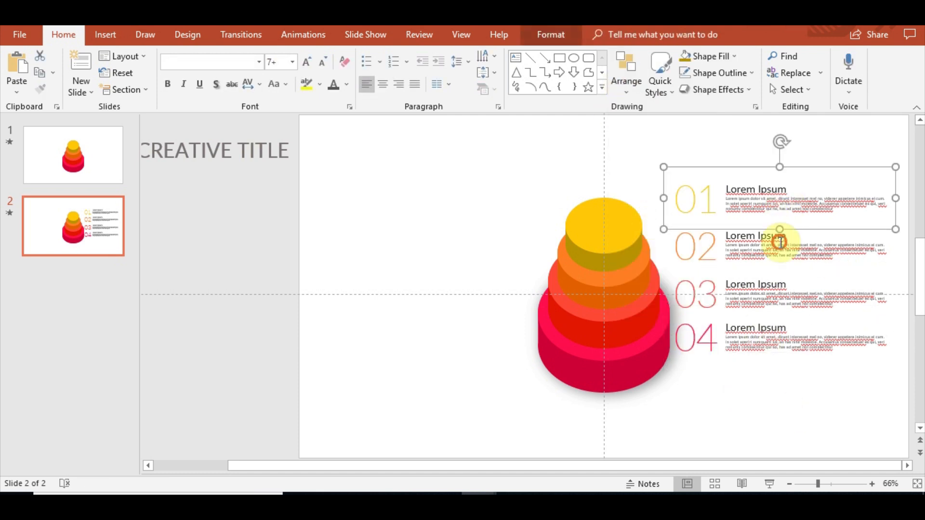
left_click(780, 243, "shift")
left_click(780, 303, "shift")
left_click(784, 348, "shift")
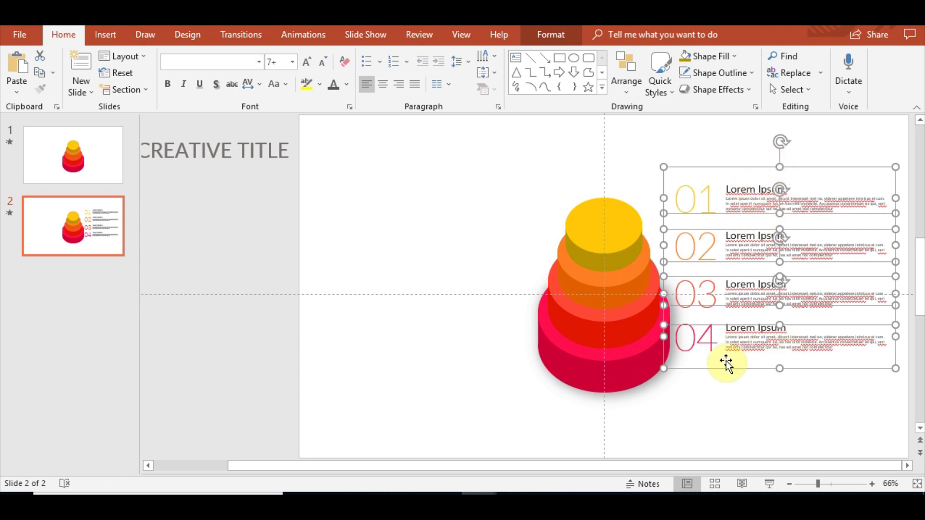
left_click(743, 336)
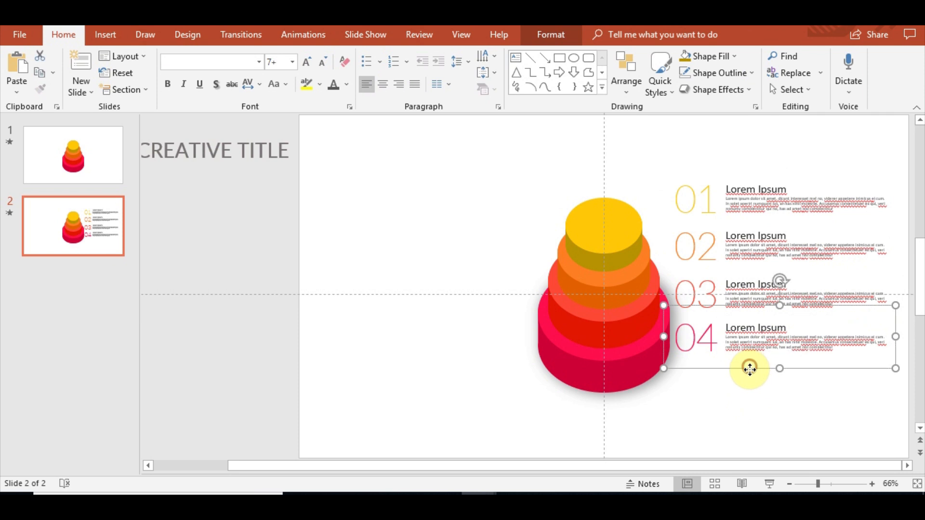
left_click_drag(750, 368, 749, 380)
Select all four numbered item groups and distribute them vertically.
left_click(746, 304, "shift")
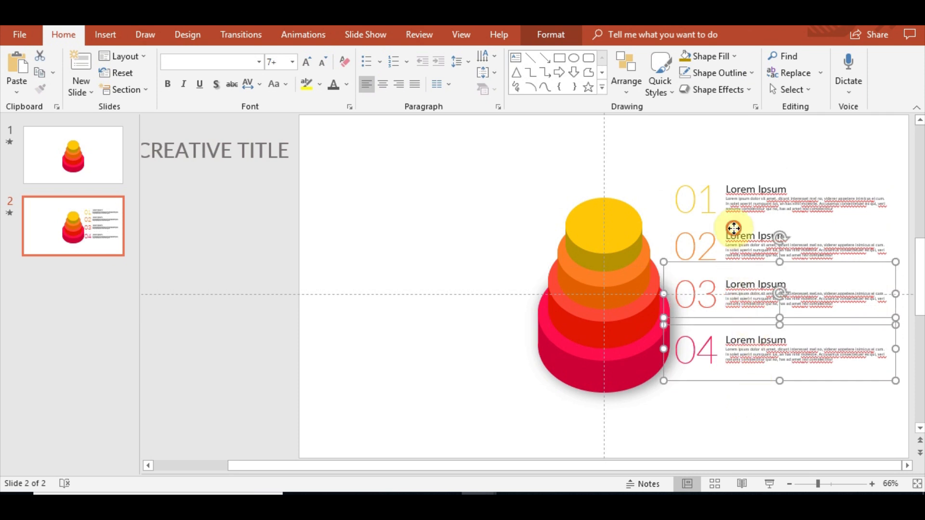
left_click(731, 232, "shift")
left_click(733, 188, "shift")
left_click(626, 80)
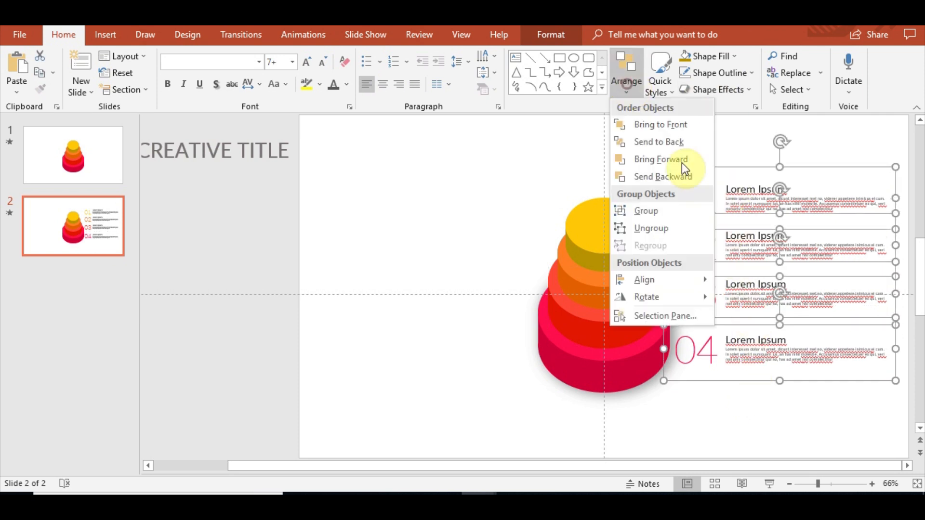
mouse_move(659, 279)
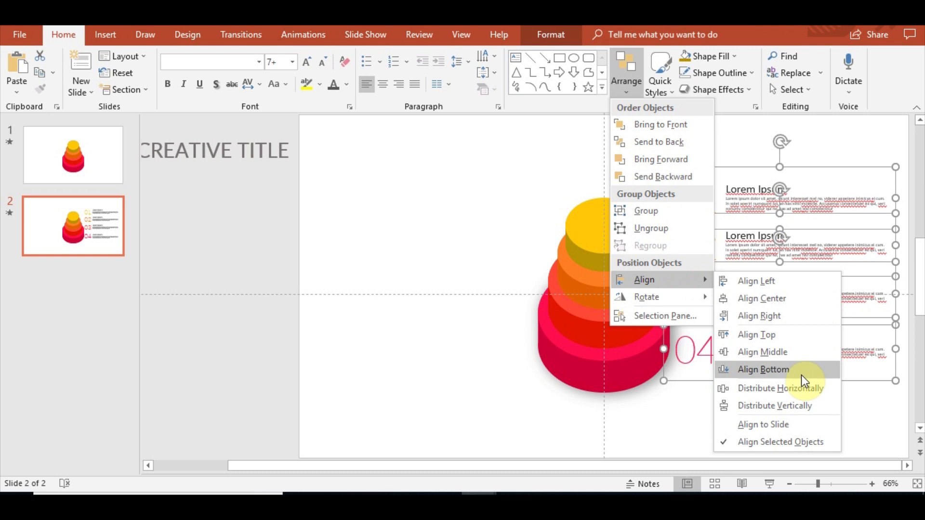
left_click(790, 407)
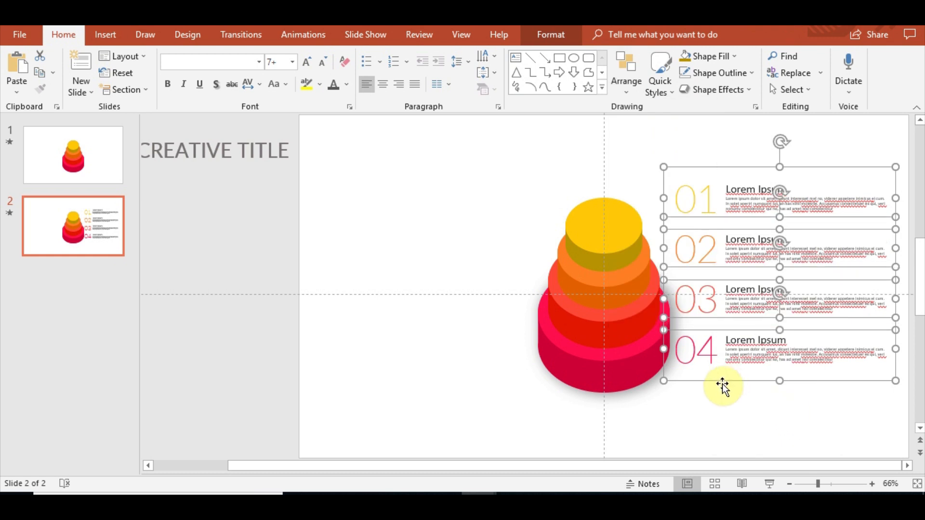
Move the four item groups down and left so the numbers overlap the cake's right side.
left_click_drag(722, 380, 725, 399)
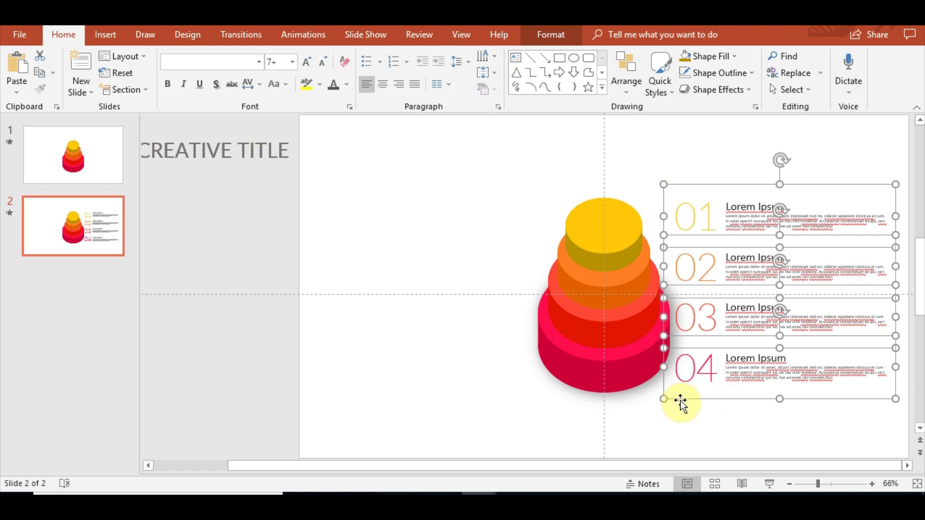
left_click_drag(681, 403, 634, 403)
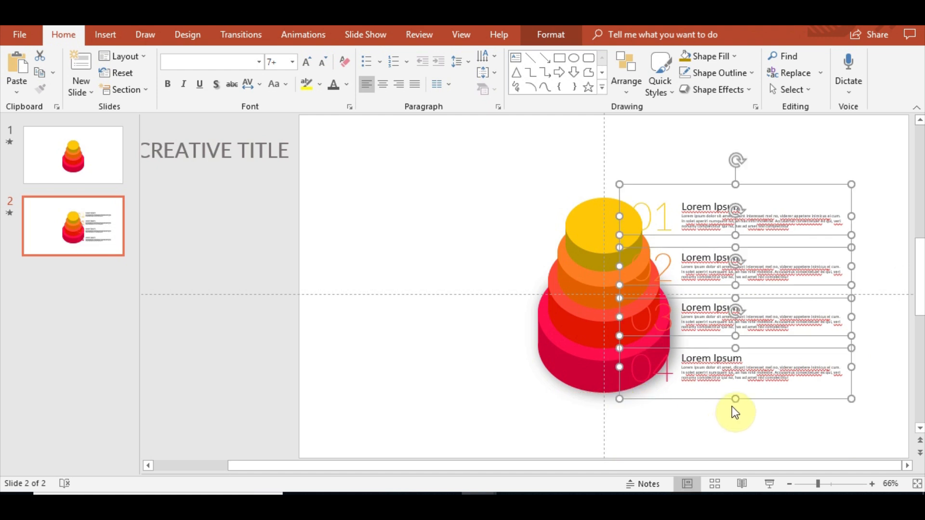
Apply a Fade entrance animation to the four item groups.
left_click(299, 33)
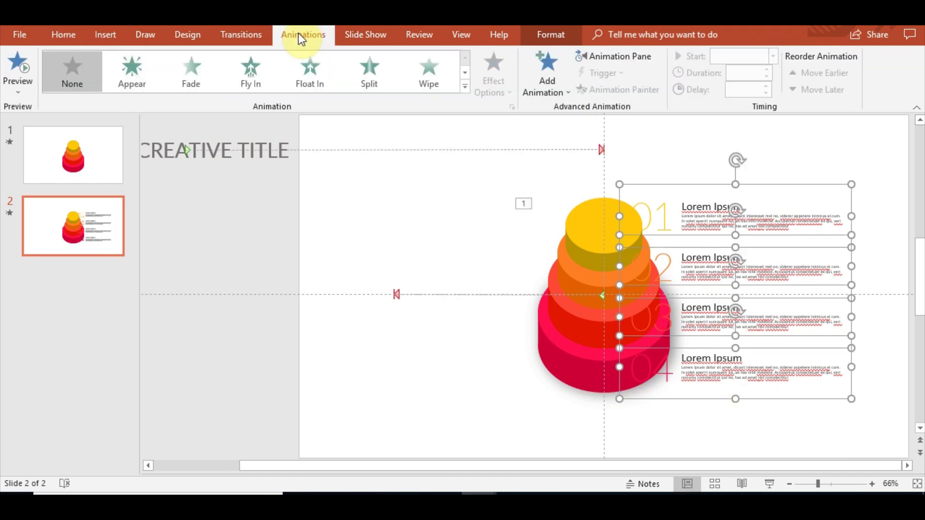
left_click(183, 72)
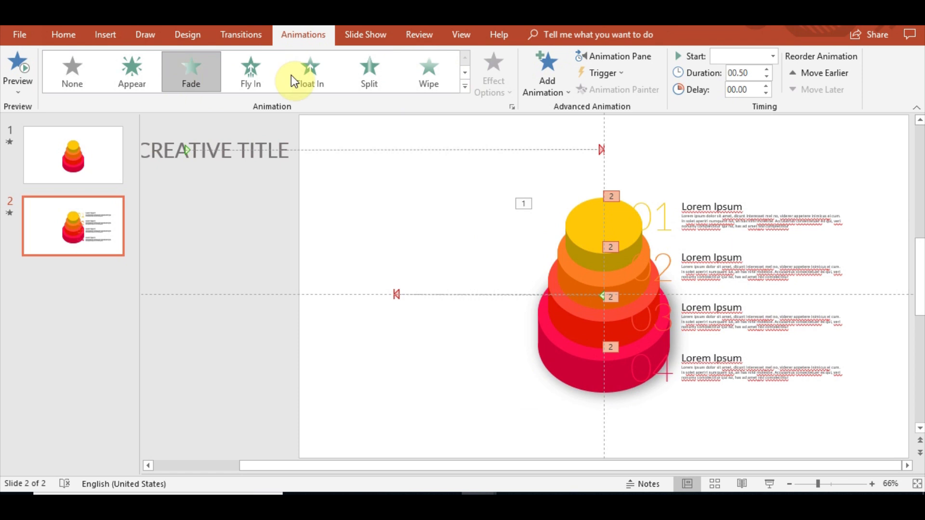
left_click(721, 137)
Apply a Wipe entrance from the left to the 01 item group.
left_click(737, 195)
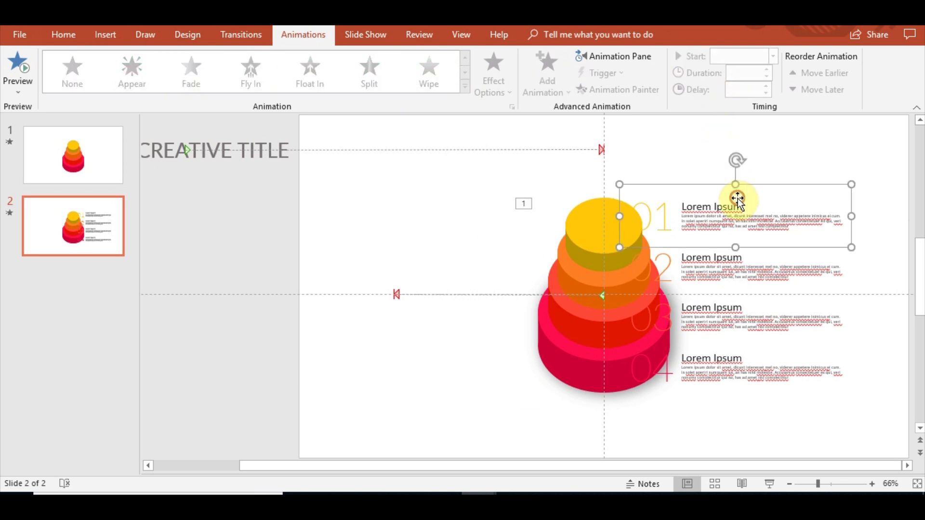
left_click(428, 80)
left_click(497, 92)
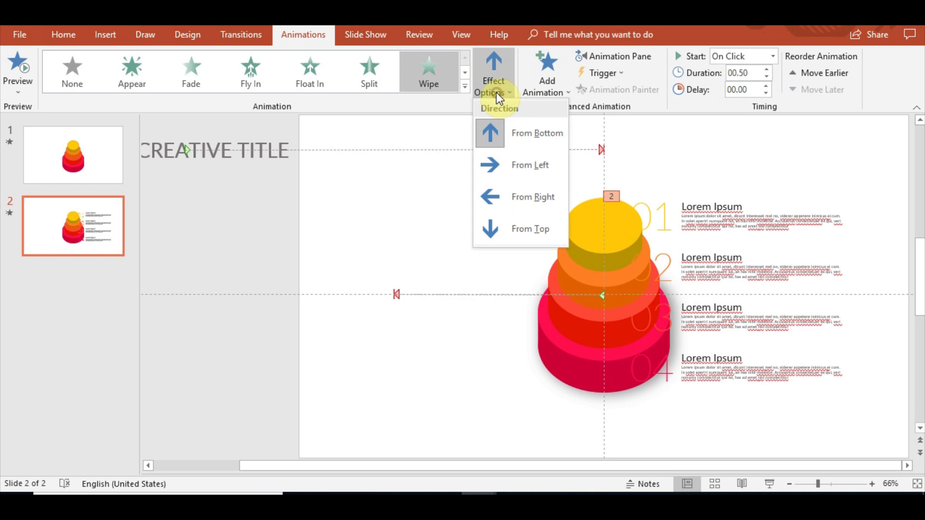
left_click(495, 165)
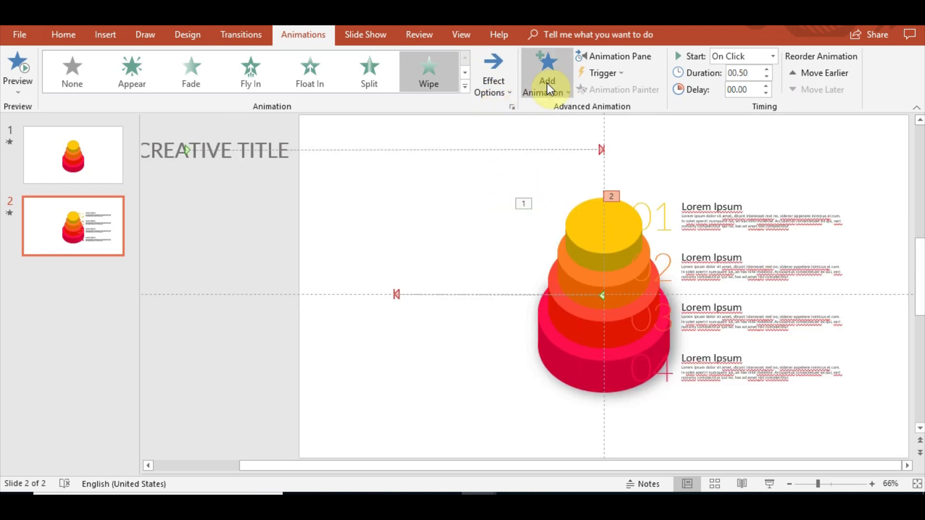
Open the Animation Pane, inspect the 01 group's effect options, switch its entrance to Fade, and close the pane.
left_click(614, 58)
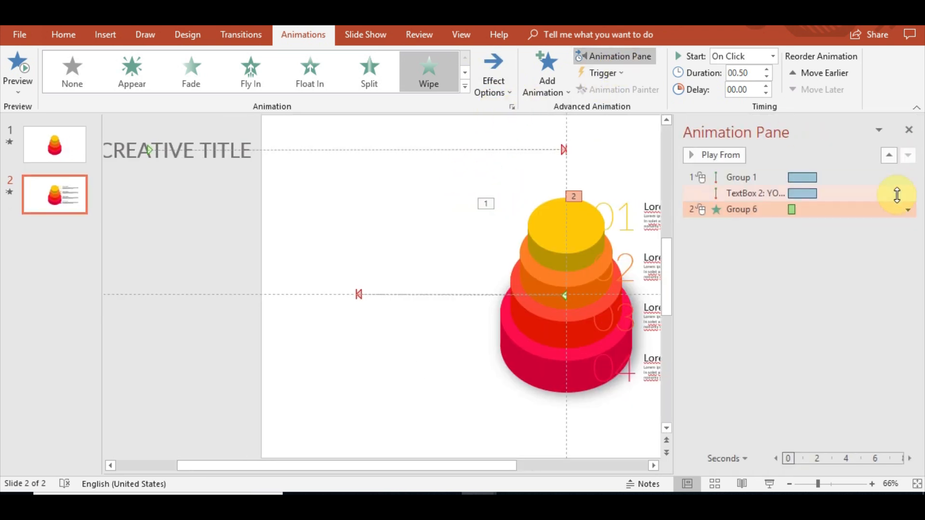
right_click(763, 210)
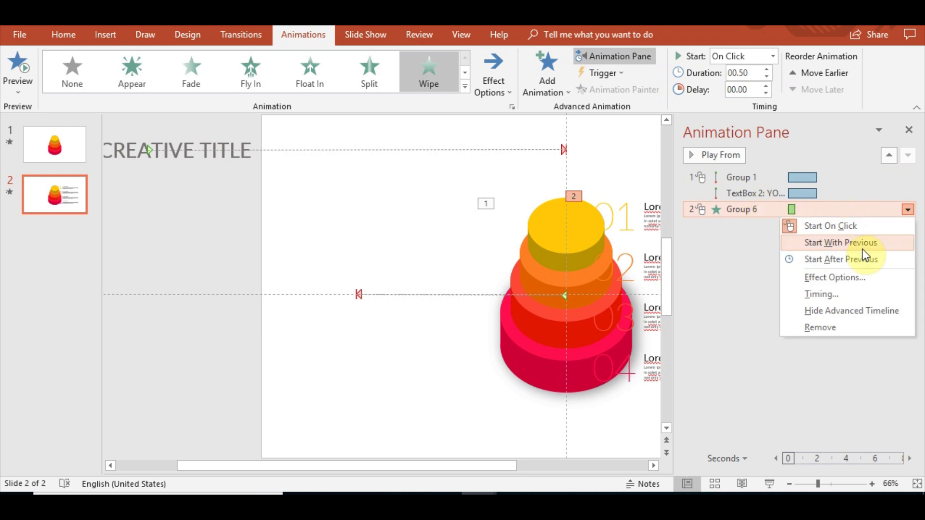
left_click(856, 279)
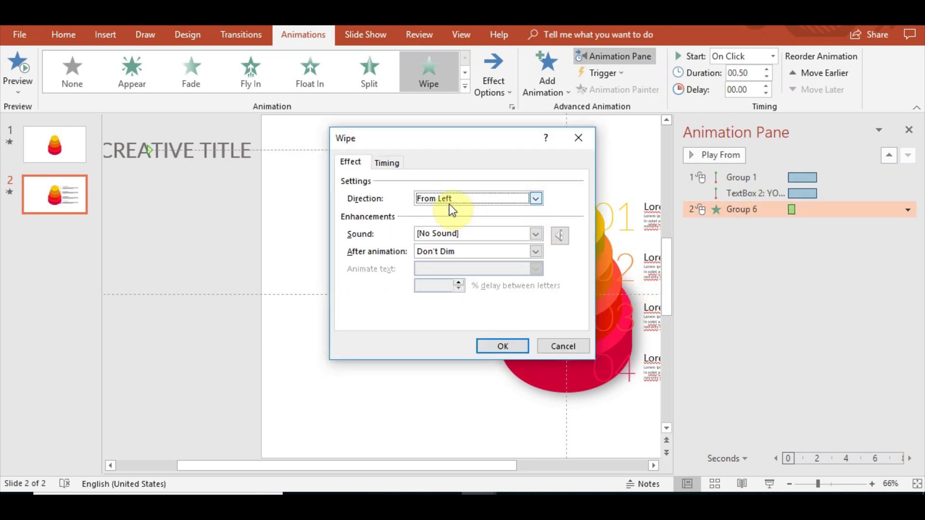
left_click(580, 137)
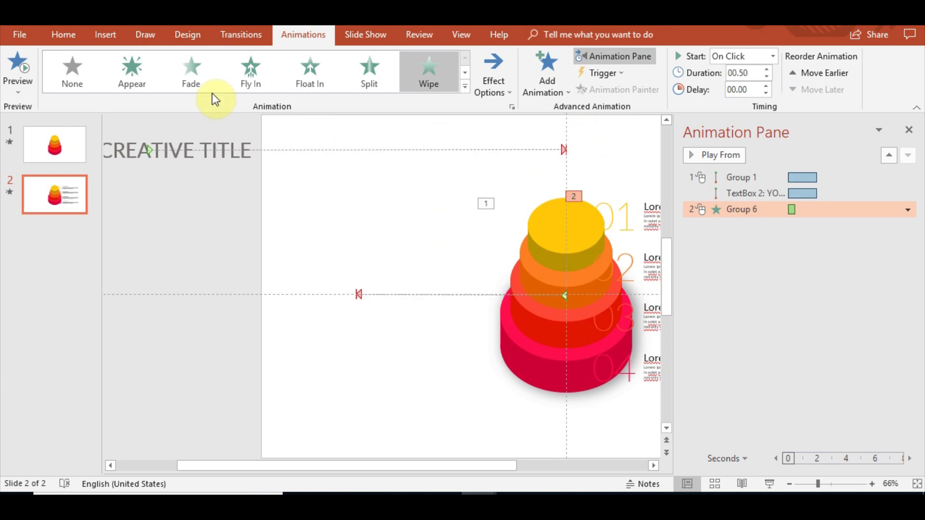
left_click(199, 79)
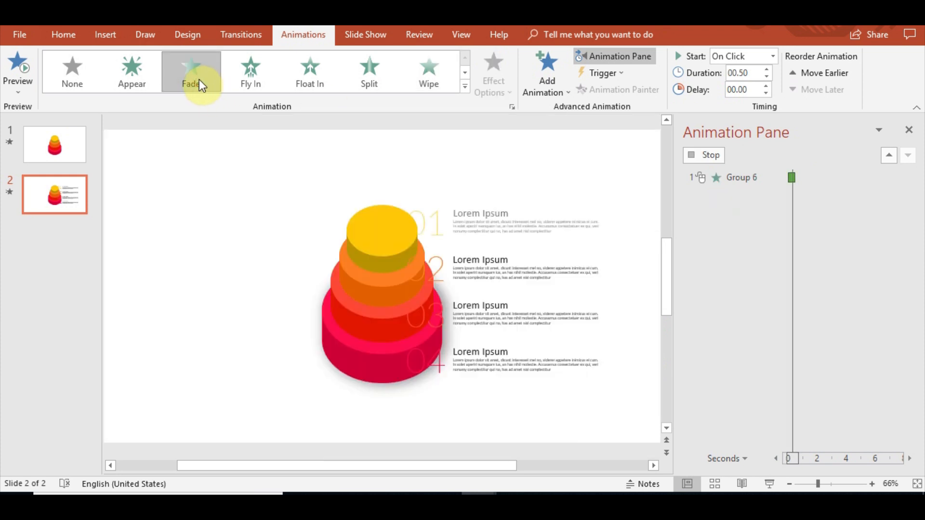
right_click(770, 194)
left_click(749, 209)
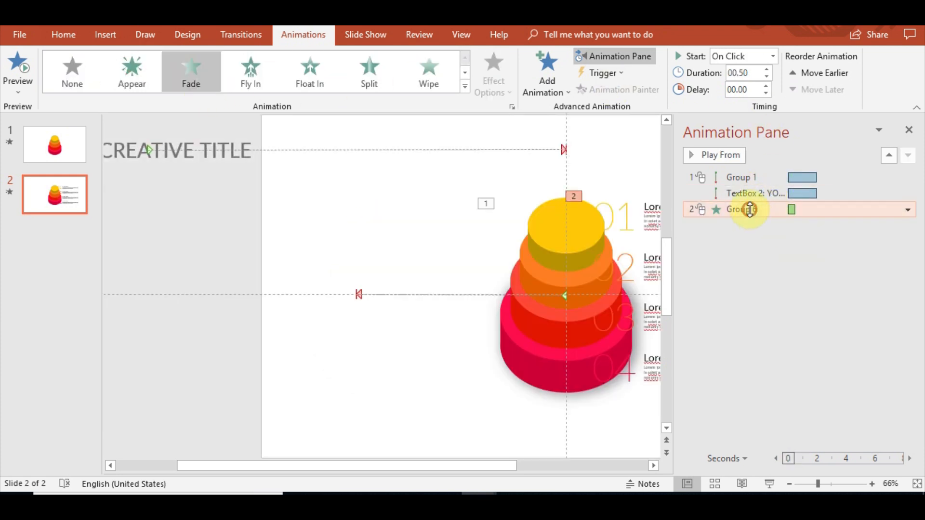
right_click(750, 212)
left_click(829, 273)
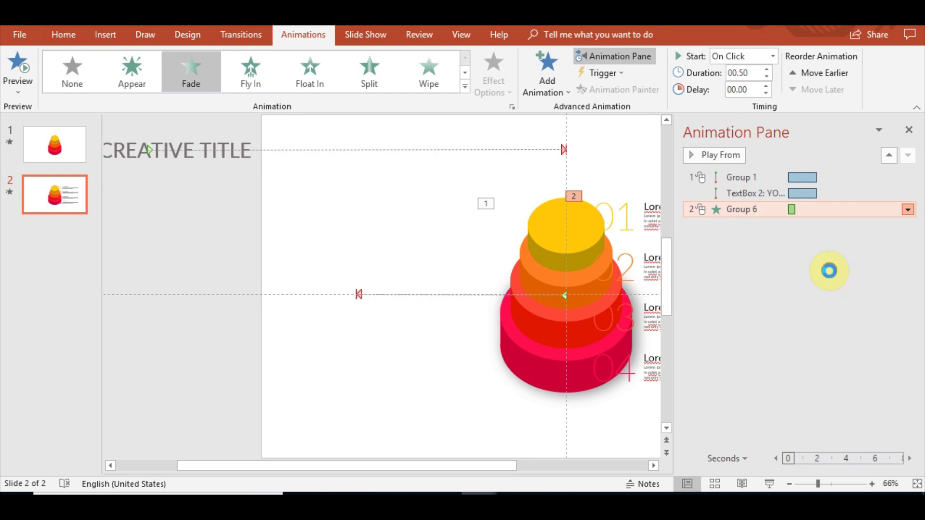
left_click(581, 138)
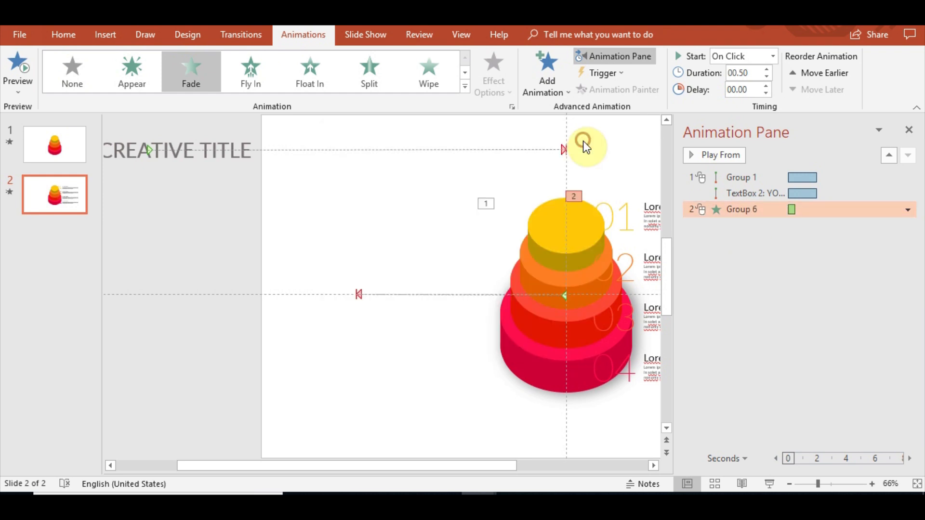
left_click(914, 130)
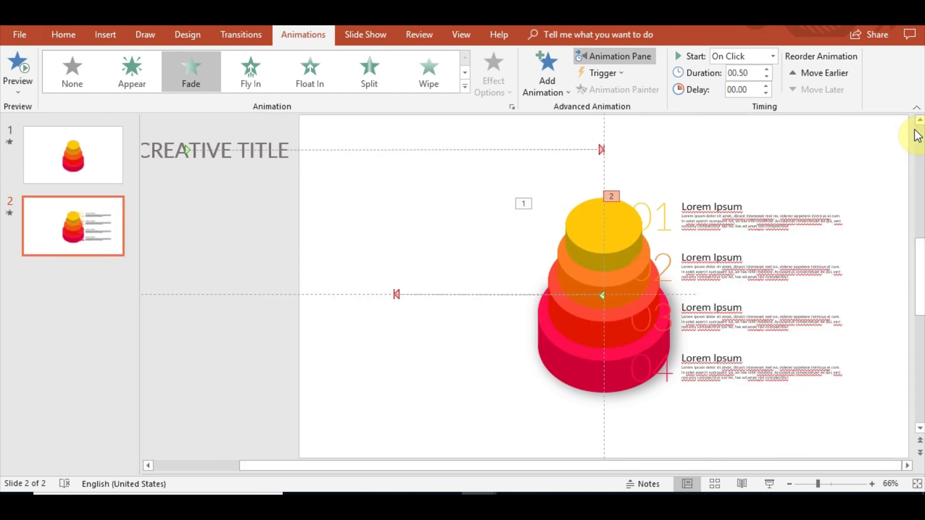
Apply a Float In entrance animation to the 01 and 02 item groups.
left_click(719, 192)
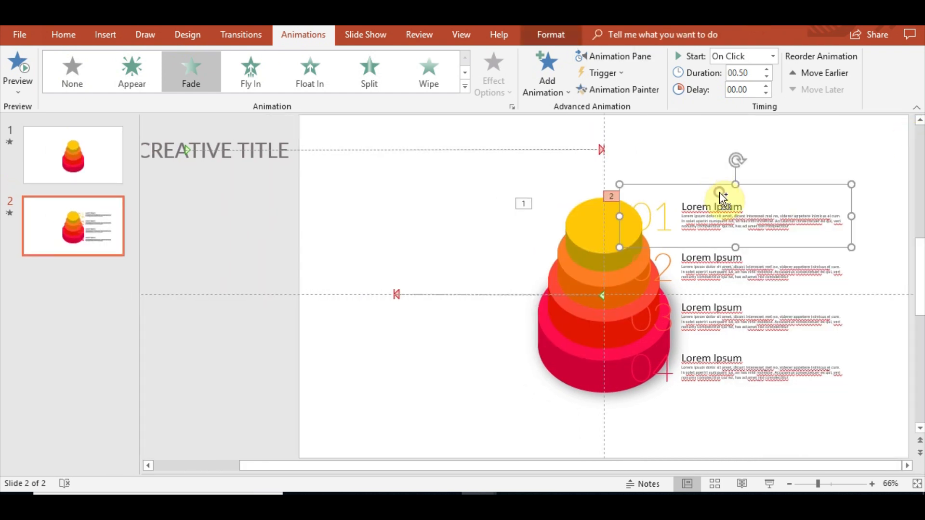
left_click(307, 75)
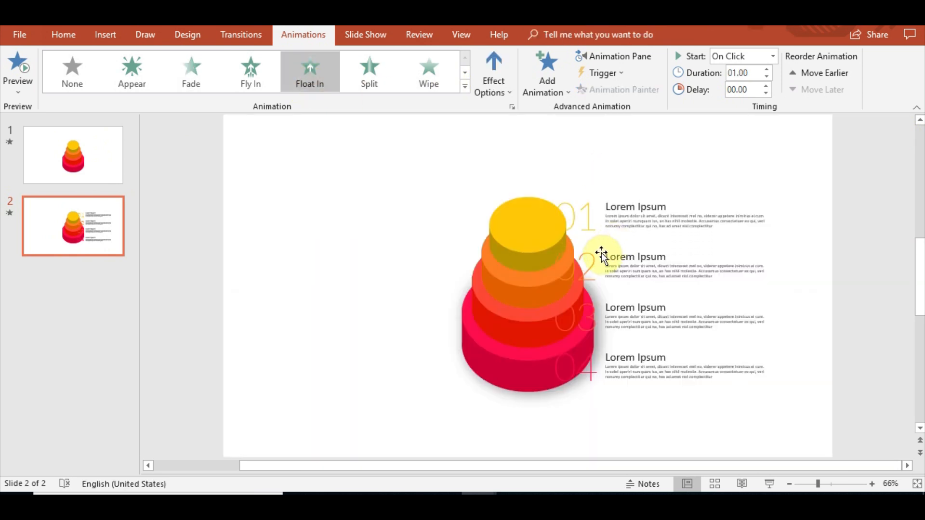
left_click(665, 255)
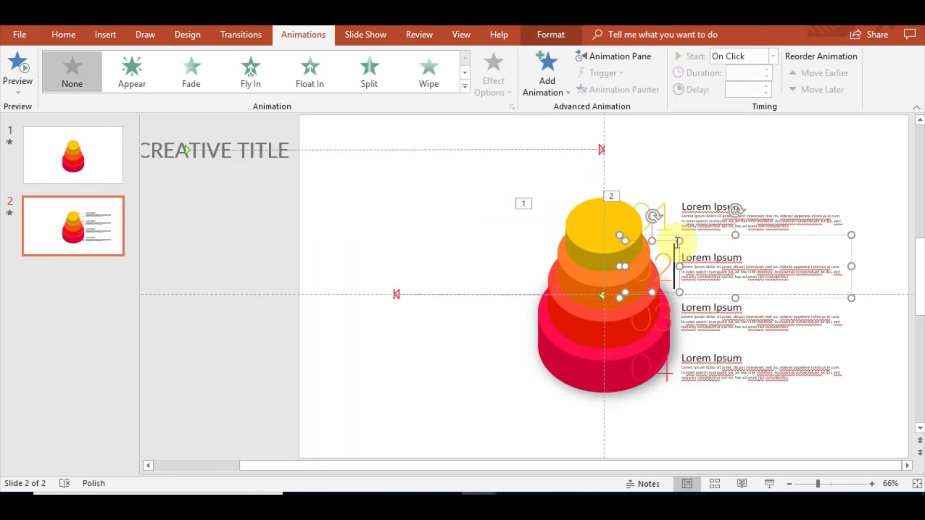
left_click(307, 74)
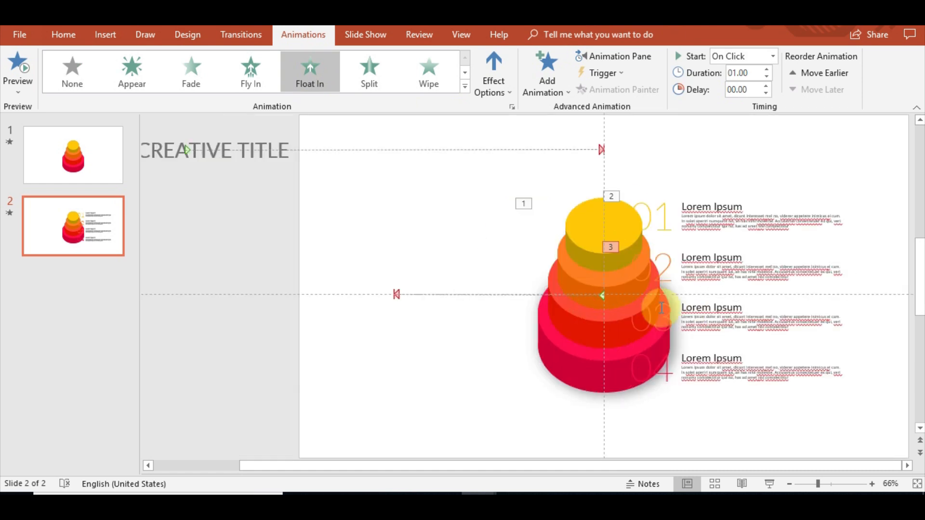
Apply a Float In entrance animation to the 03 and 04 item groups.
left_click(655, 308)
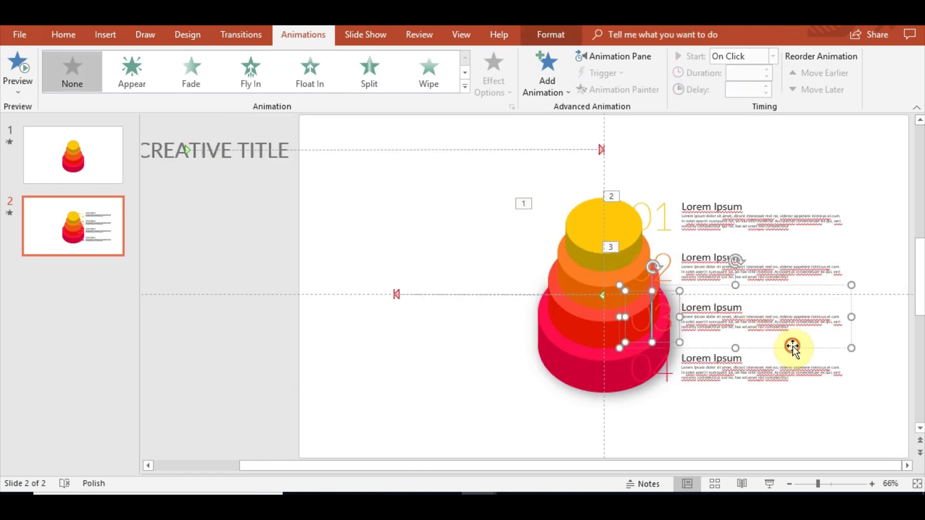
left_click(314, 67)
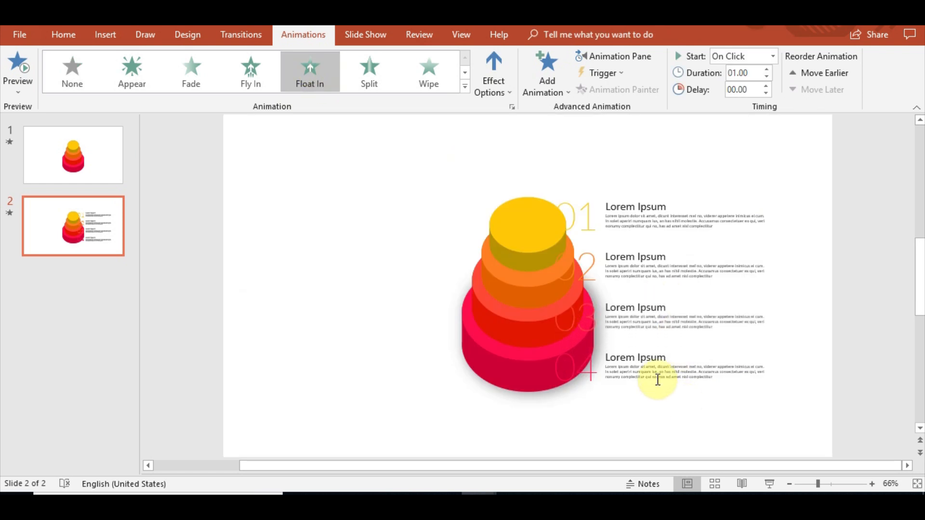
left_click(679, 382)
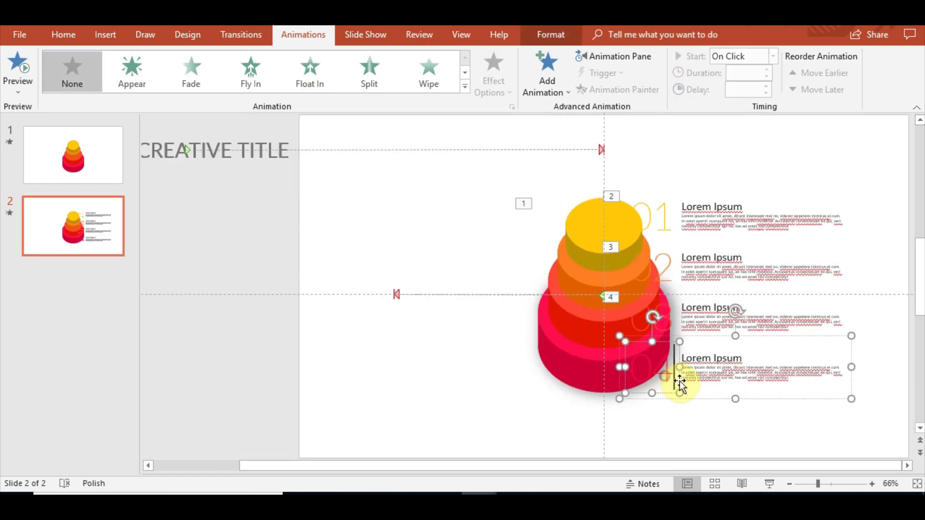
left_click(697, 398)
left_click(321, 78)
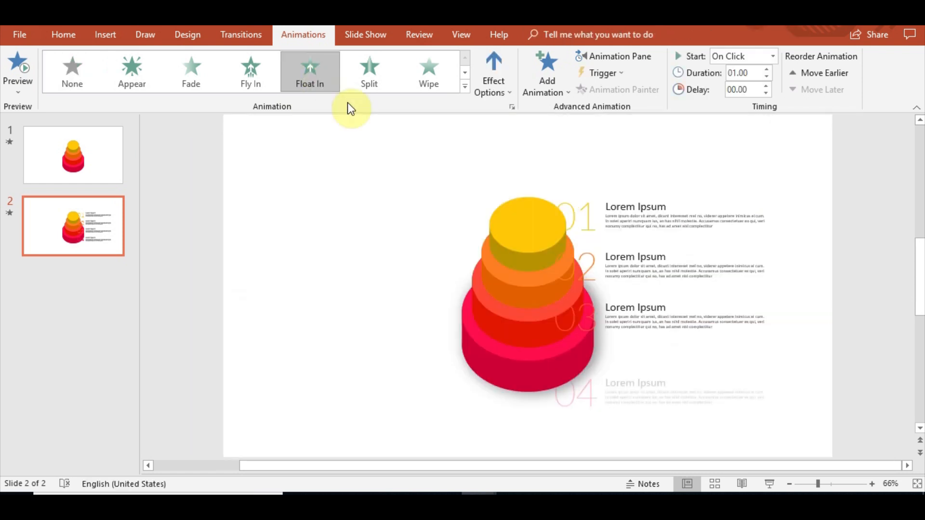
Set the animations of the 02, 03 and 04 item groups to start With Previous.
left_click(638, 55)
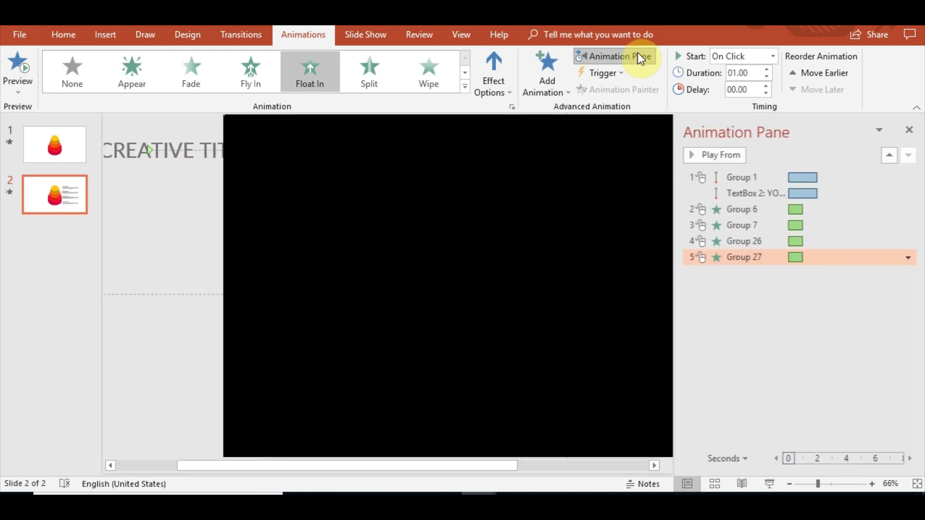
left_click(744, 225)
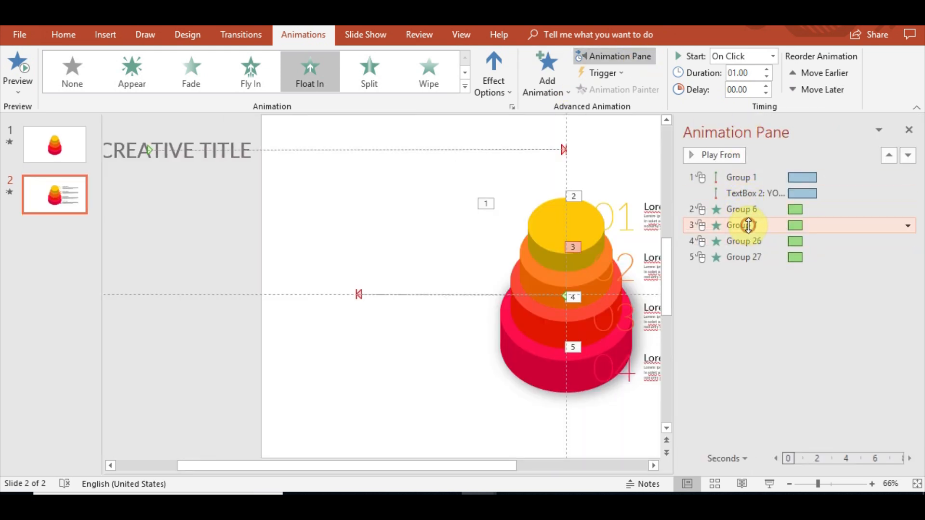
left_click(747, 241, "shift")
left_click(747, 256, "shift")
left_click(739, 56)
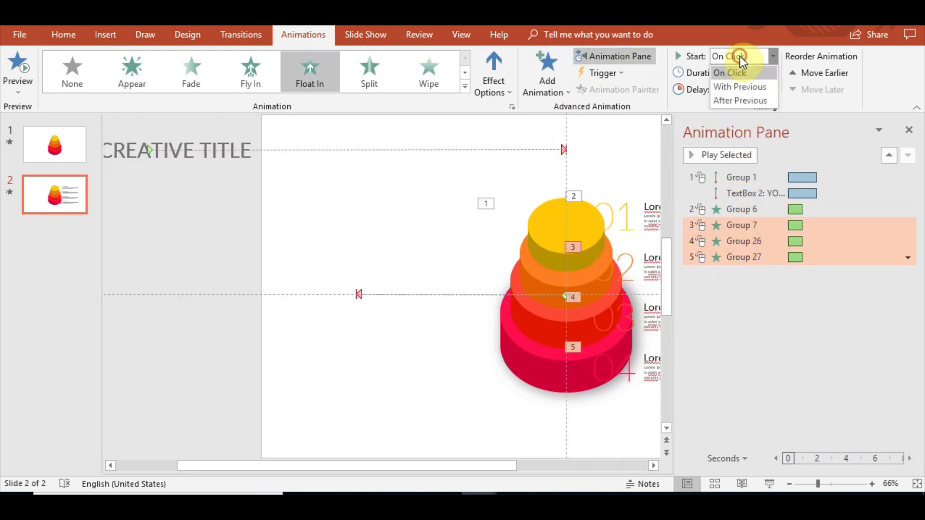
left_click(751, 85)
left_click(779, 313)
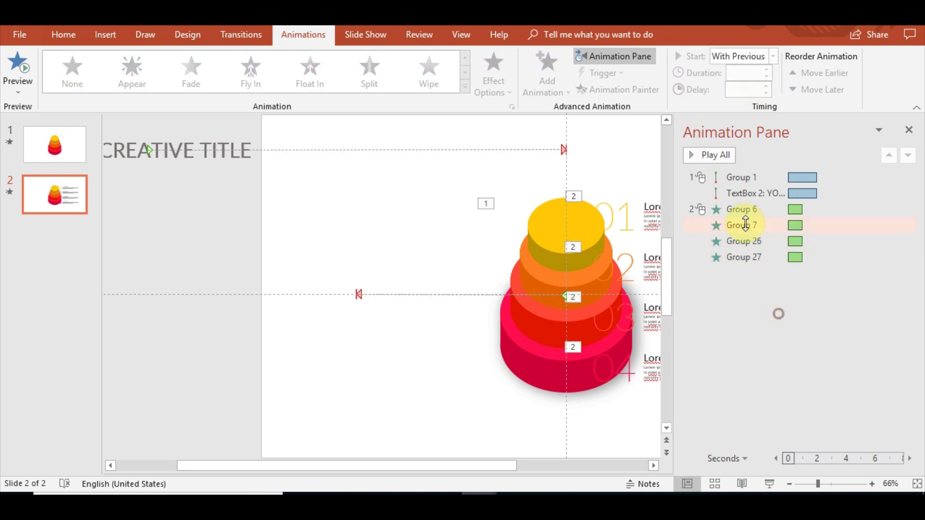
Set the 01 item group's animation to start After Previous and preview the slide's animations.
right_click(750, 209)
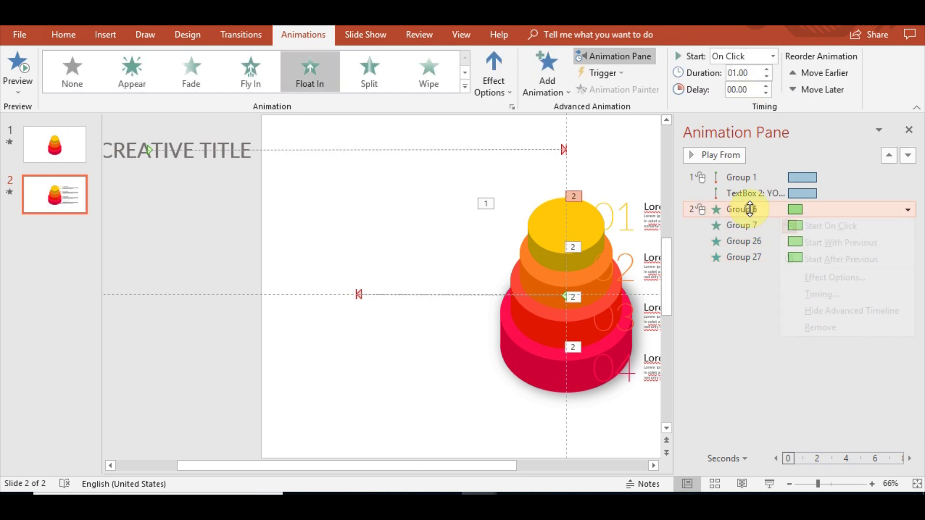
left_click(853, 258)
left_click(751, 322)
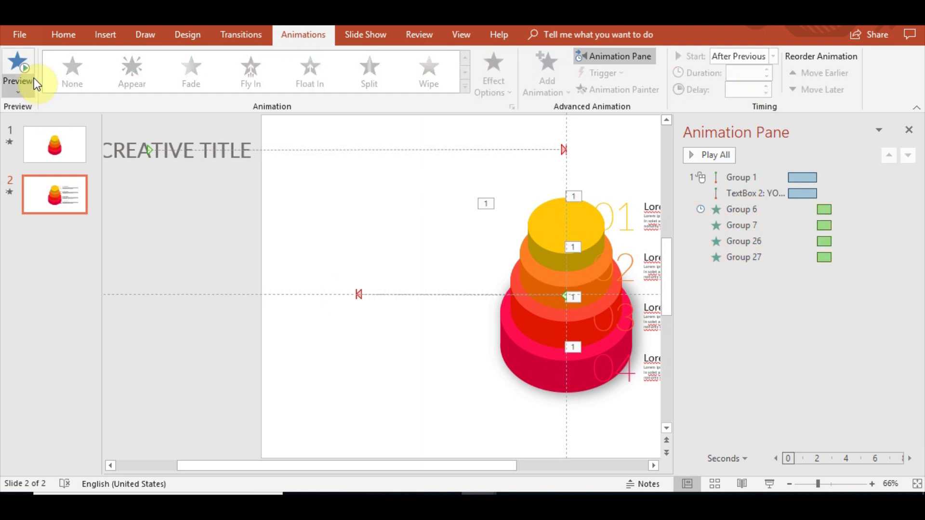
left_click(22, 55)
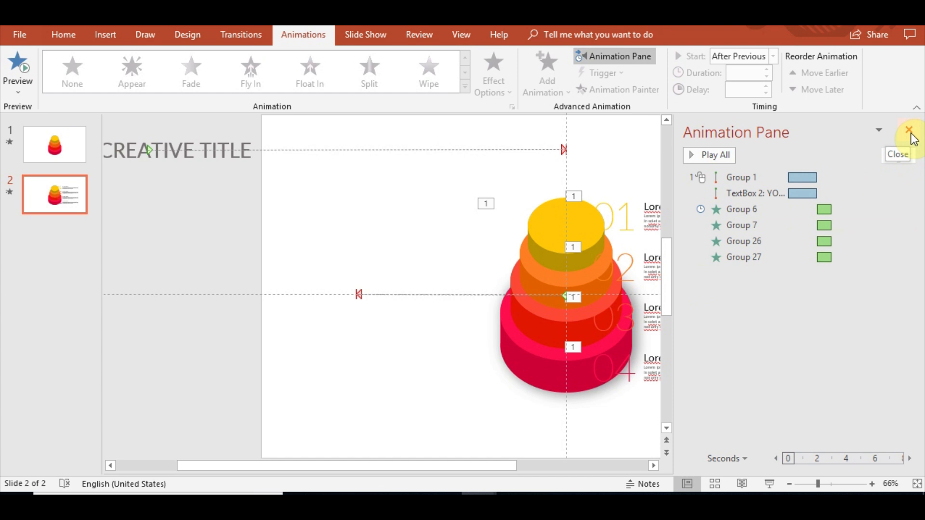
Select the cake group and adjust the starting point of its Lines motion path.
left_click_drag(434, 466, 348, 466)
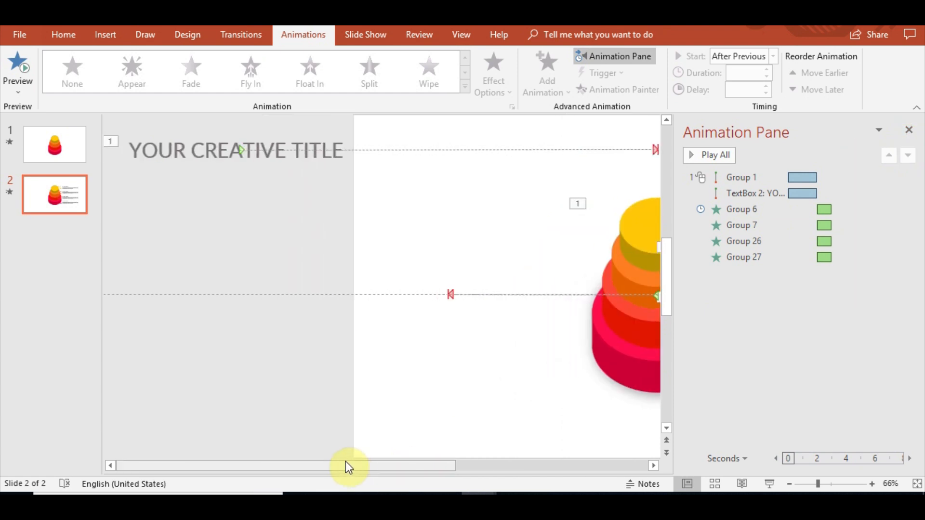
left_click(460, 297)
left_click_drag(452, 293, 490, 293)
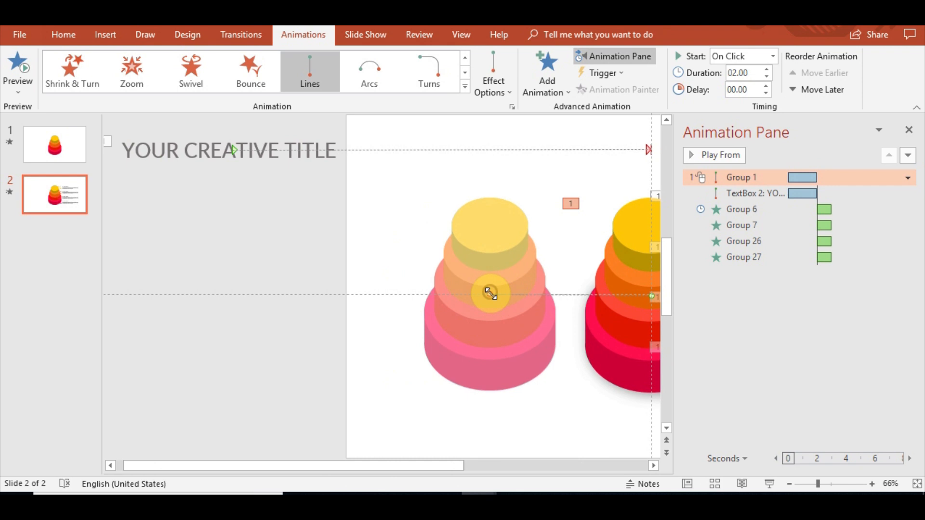
left_click_drag(439, 465, 570, 458)
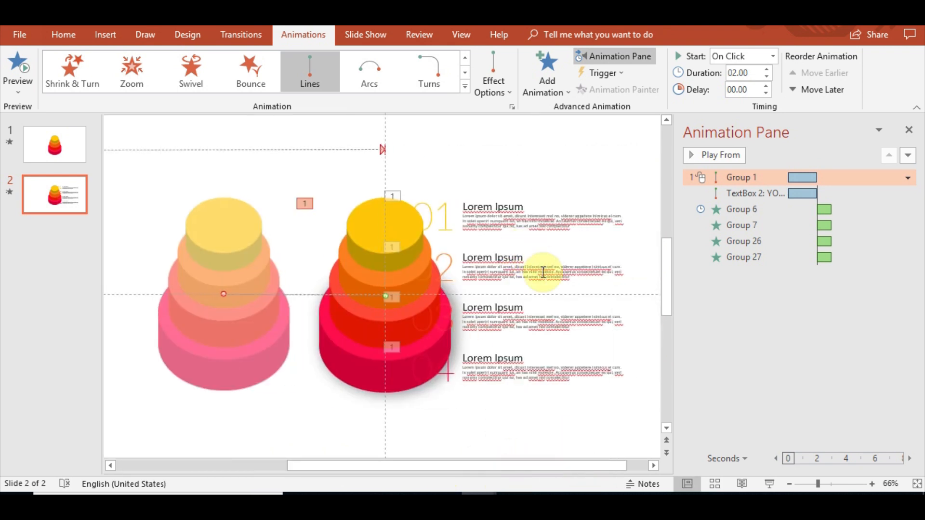
scroll(574, 314, "down", 2, "ctrl")
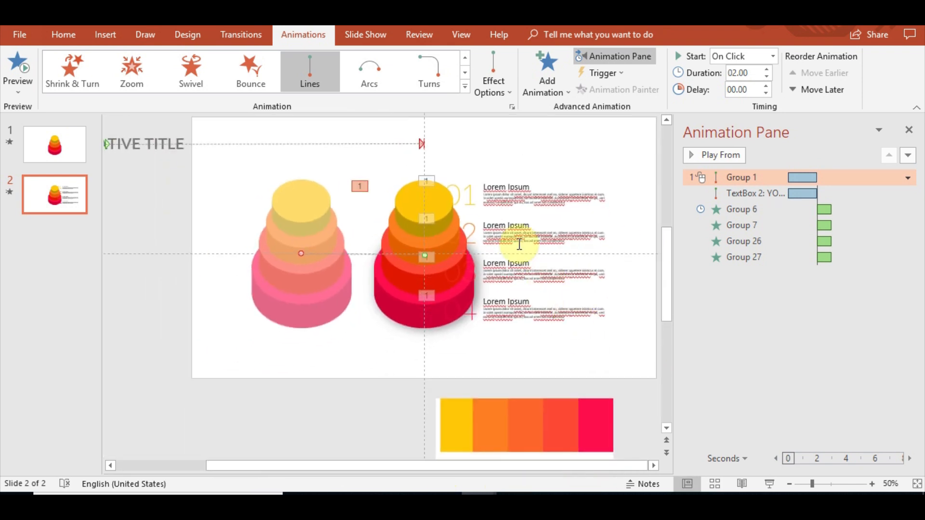
Move the four numbered item groups left toward the cake and widen them.
left_click(481, 192)
left_click(489, 227, "shift")
left_click(503, 277, "shift")
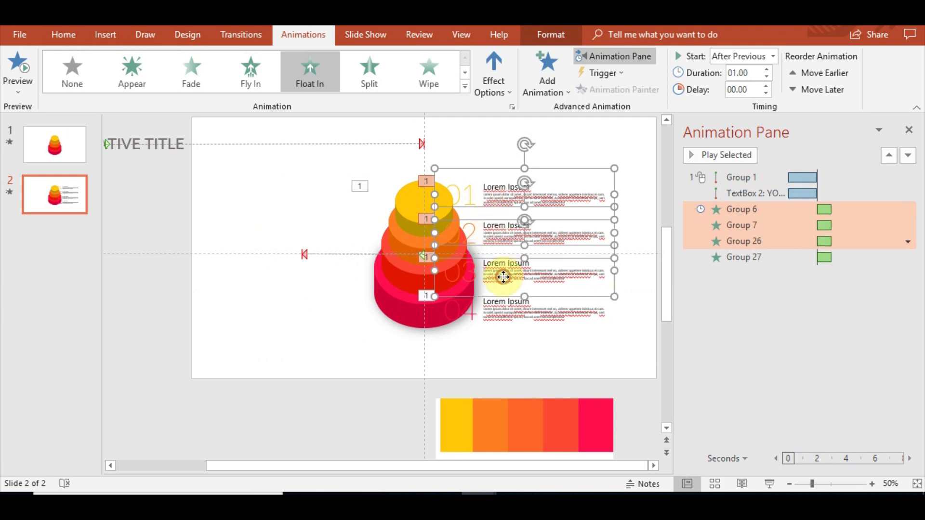
left_click(521, 313, "shift")
left_click_drag(540, 171, 475, 172)
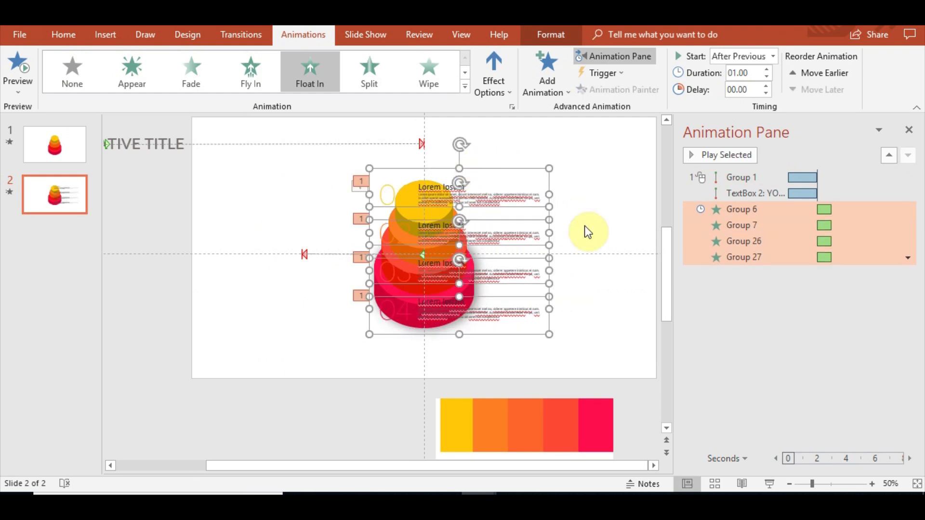
left_click_drag(550, 195, 619, 196)
left_click(547, 355)
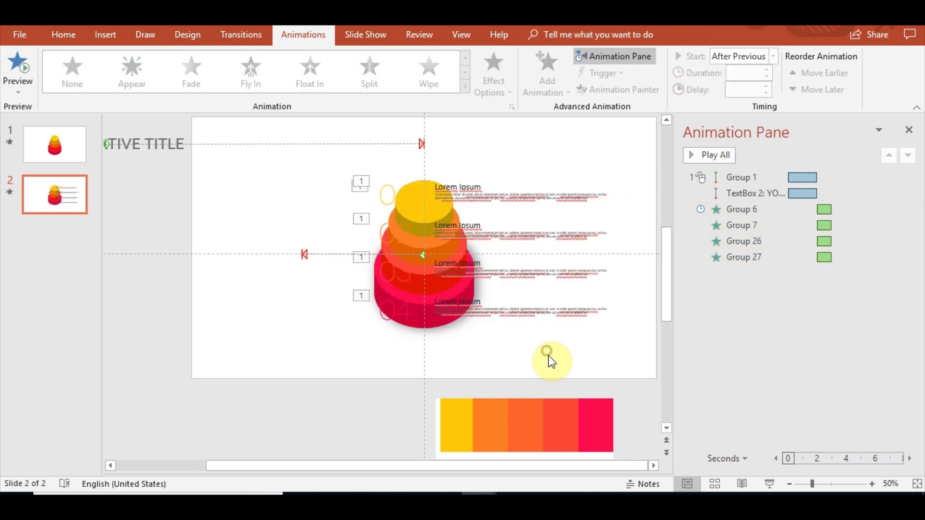
Enlarge the body text of the 03 and 04 items to 8 pt.
left_click(513, 277)
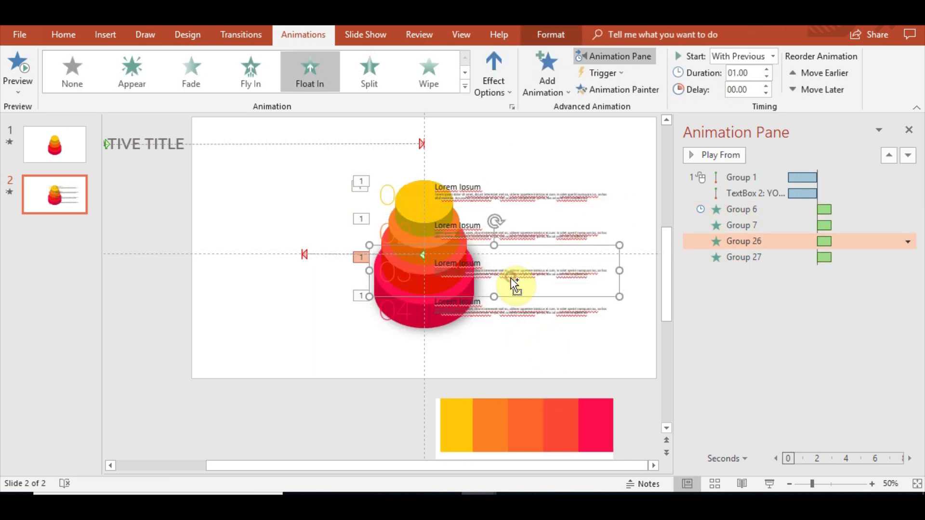
scroll(516, 306, "up", 5)
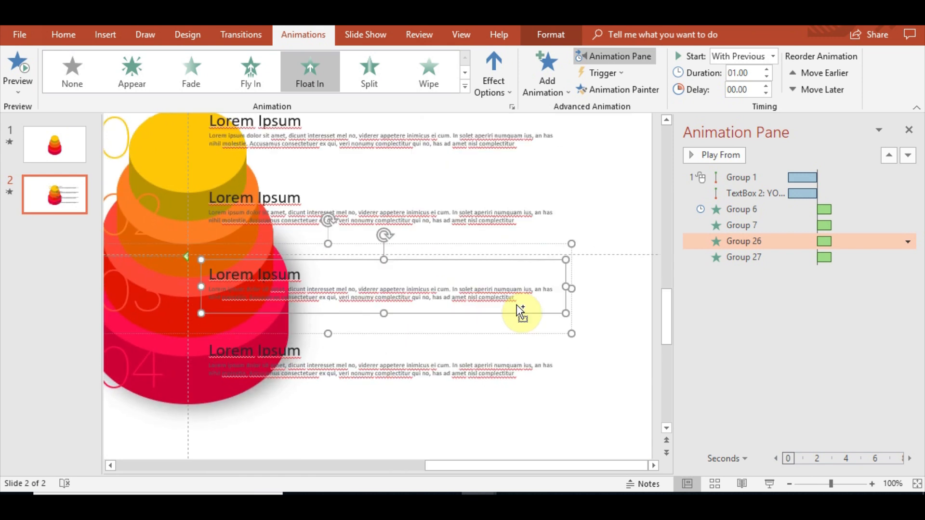
left_click_drag(529, 297, 204, 286)
left_click(68, 37)
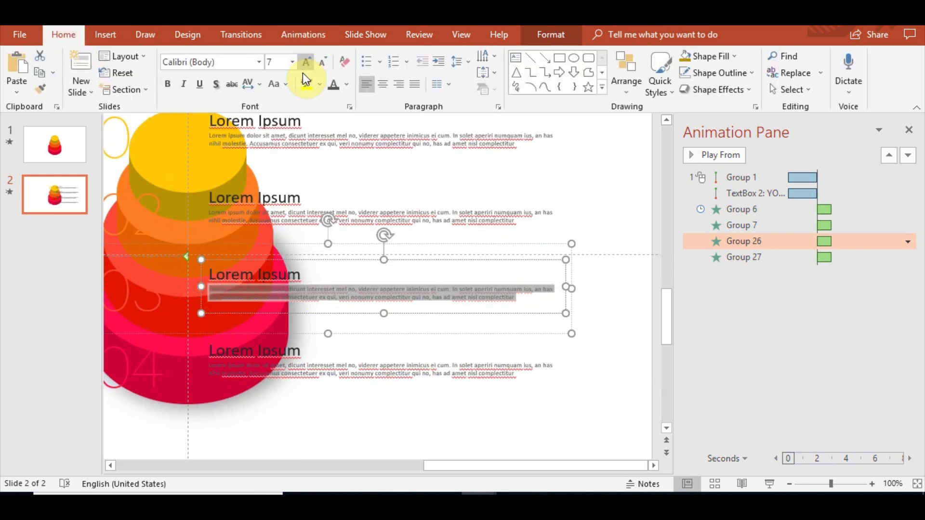
left_click(306, 60)
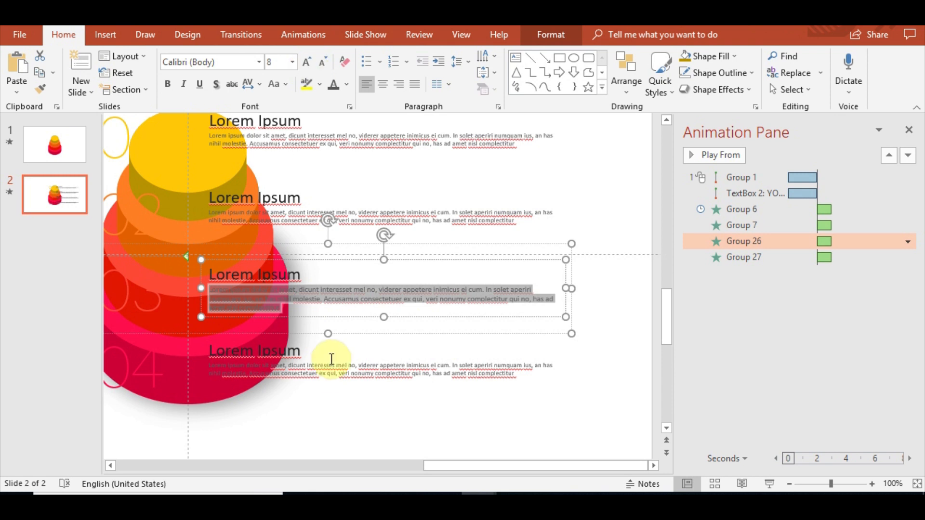
left_click(527, 366)
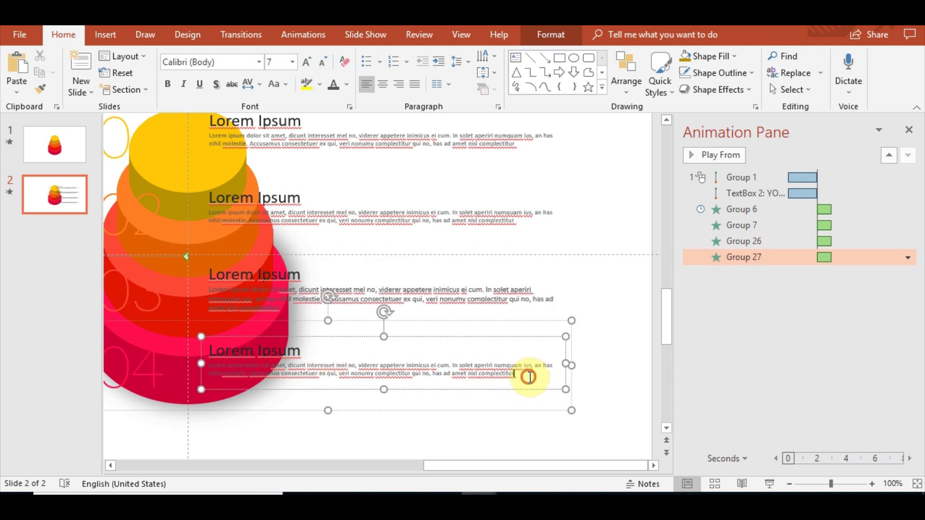
left_click_drag(526, 376, 202, 365)
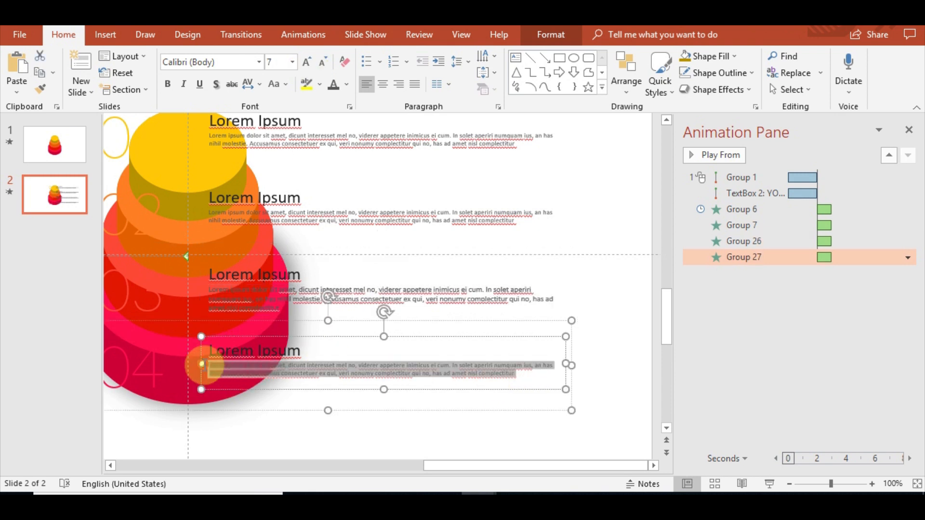
left_click(307, 59)
Enlarge the body text of the 02 and 01 items to 8 pt.
left_click(450, 220)
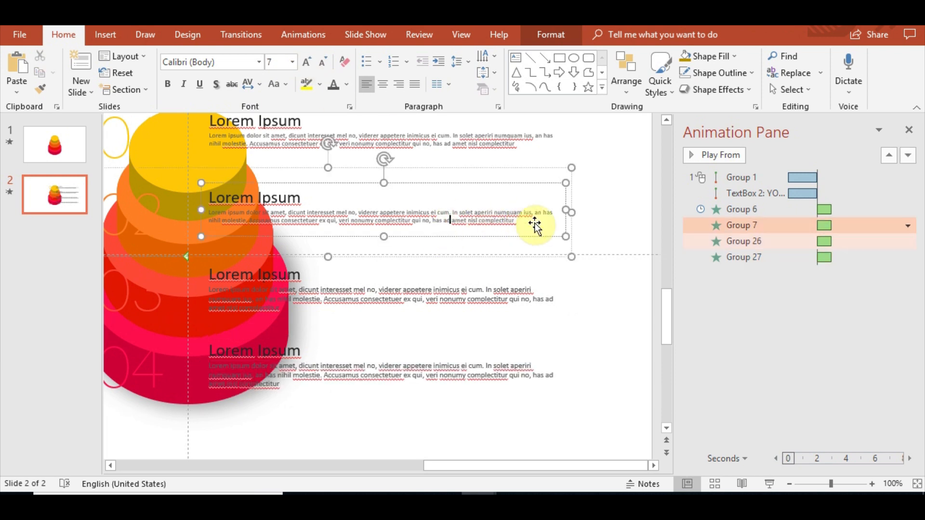
left_click_drag(527, 222, 176, 210)
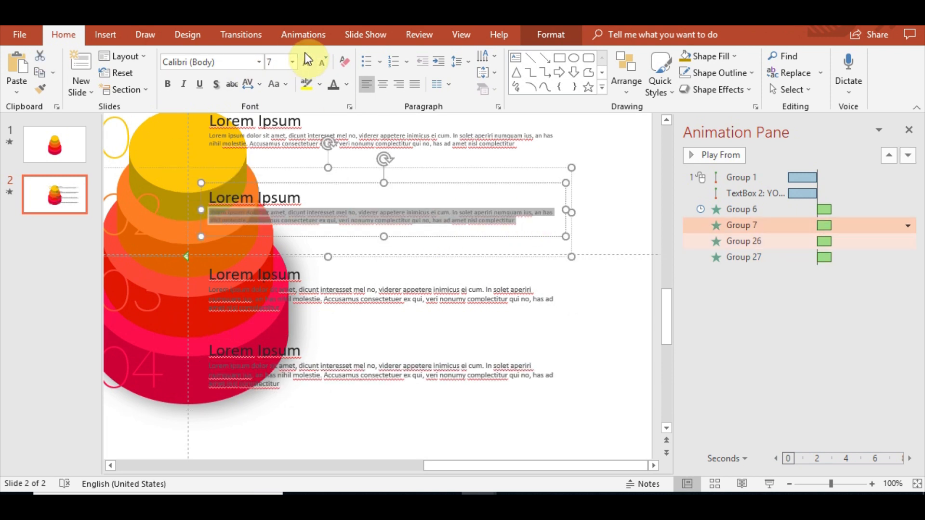
left_click(305, 56)
left_click(532, 141)
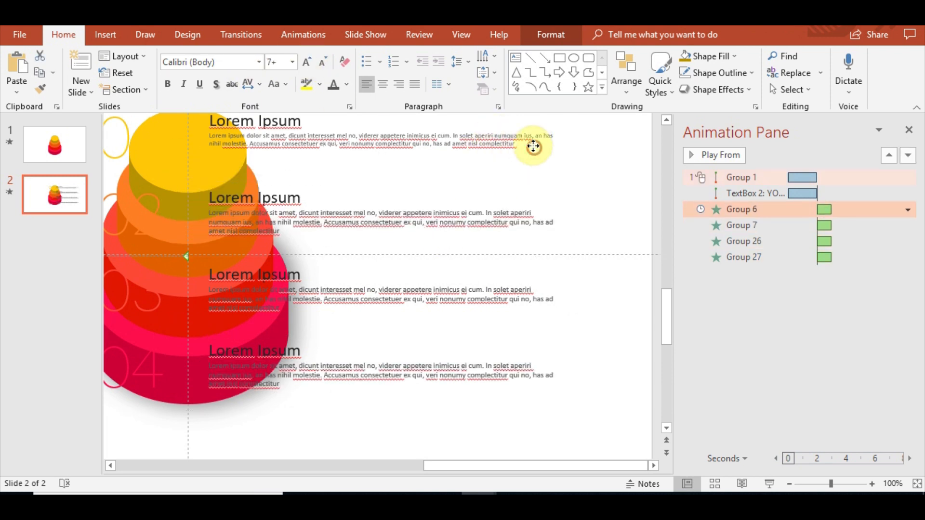
left_click_drag(531, 143, 328, 275)
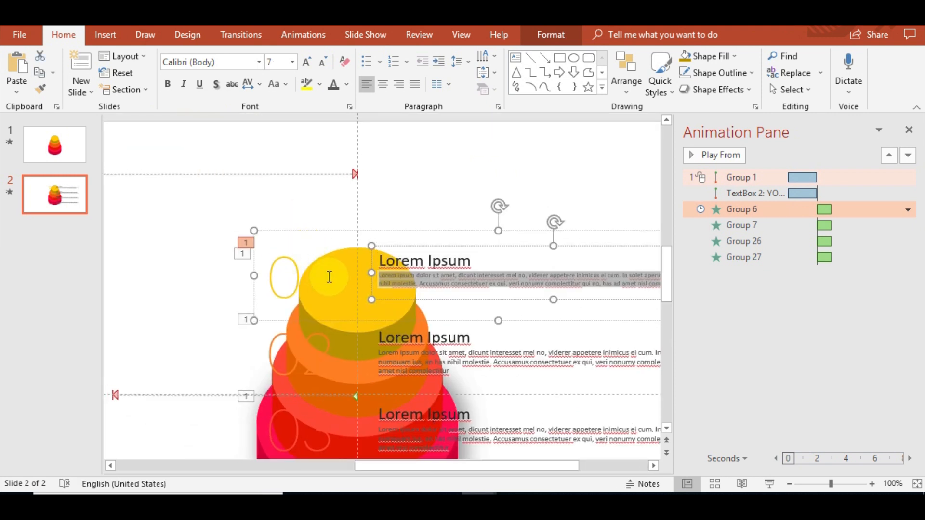
left_click(309, 63)
left_click(410, 144)
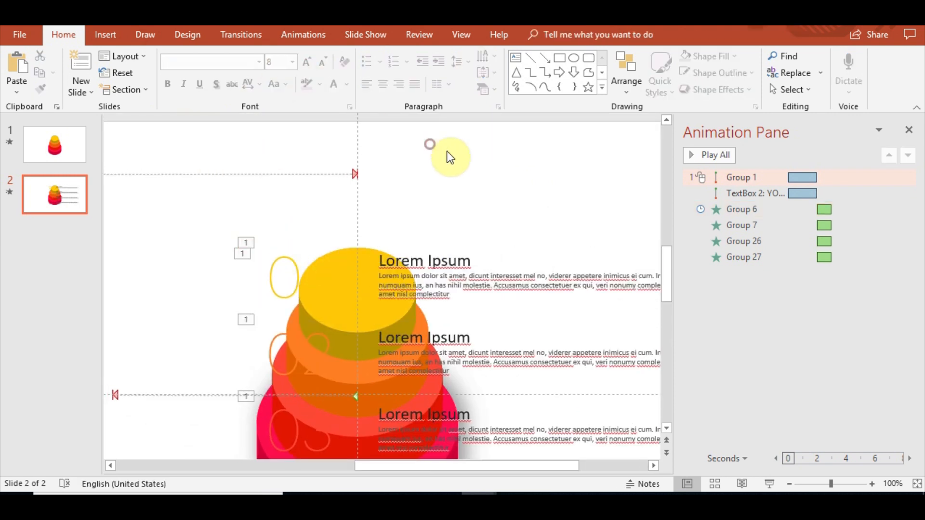
scroll(487, 247, "down", 4)
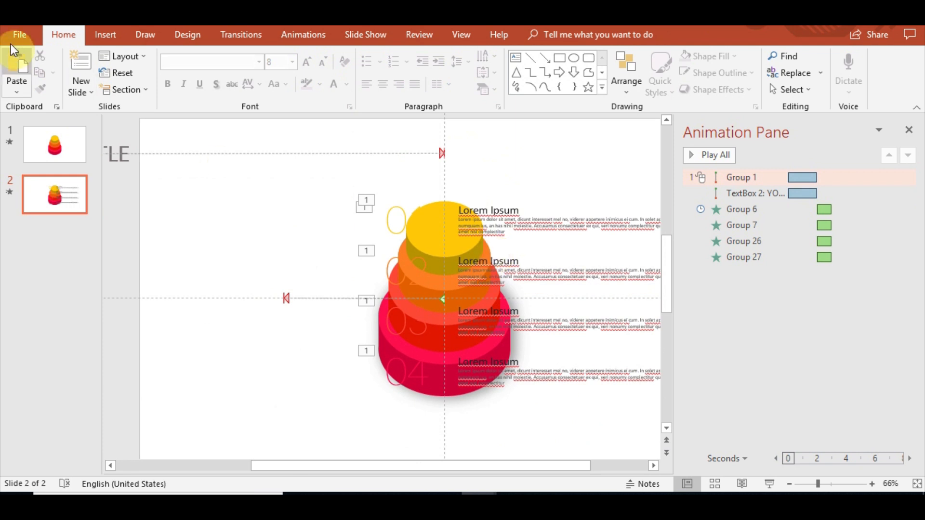
left_click(306, 35)
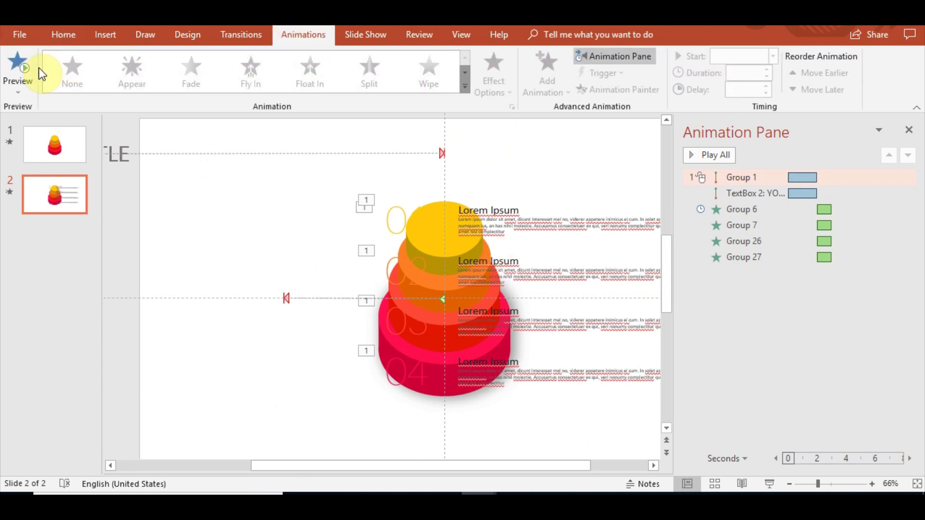